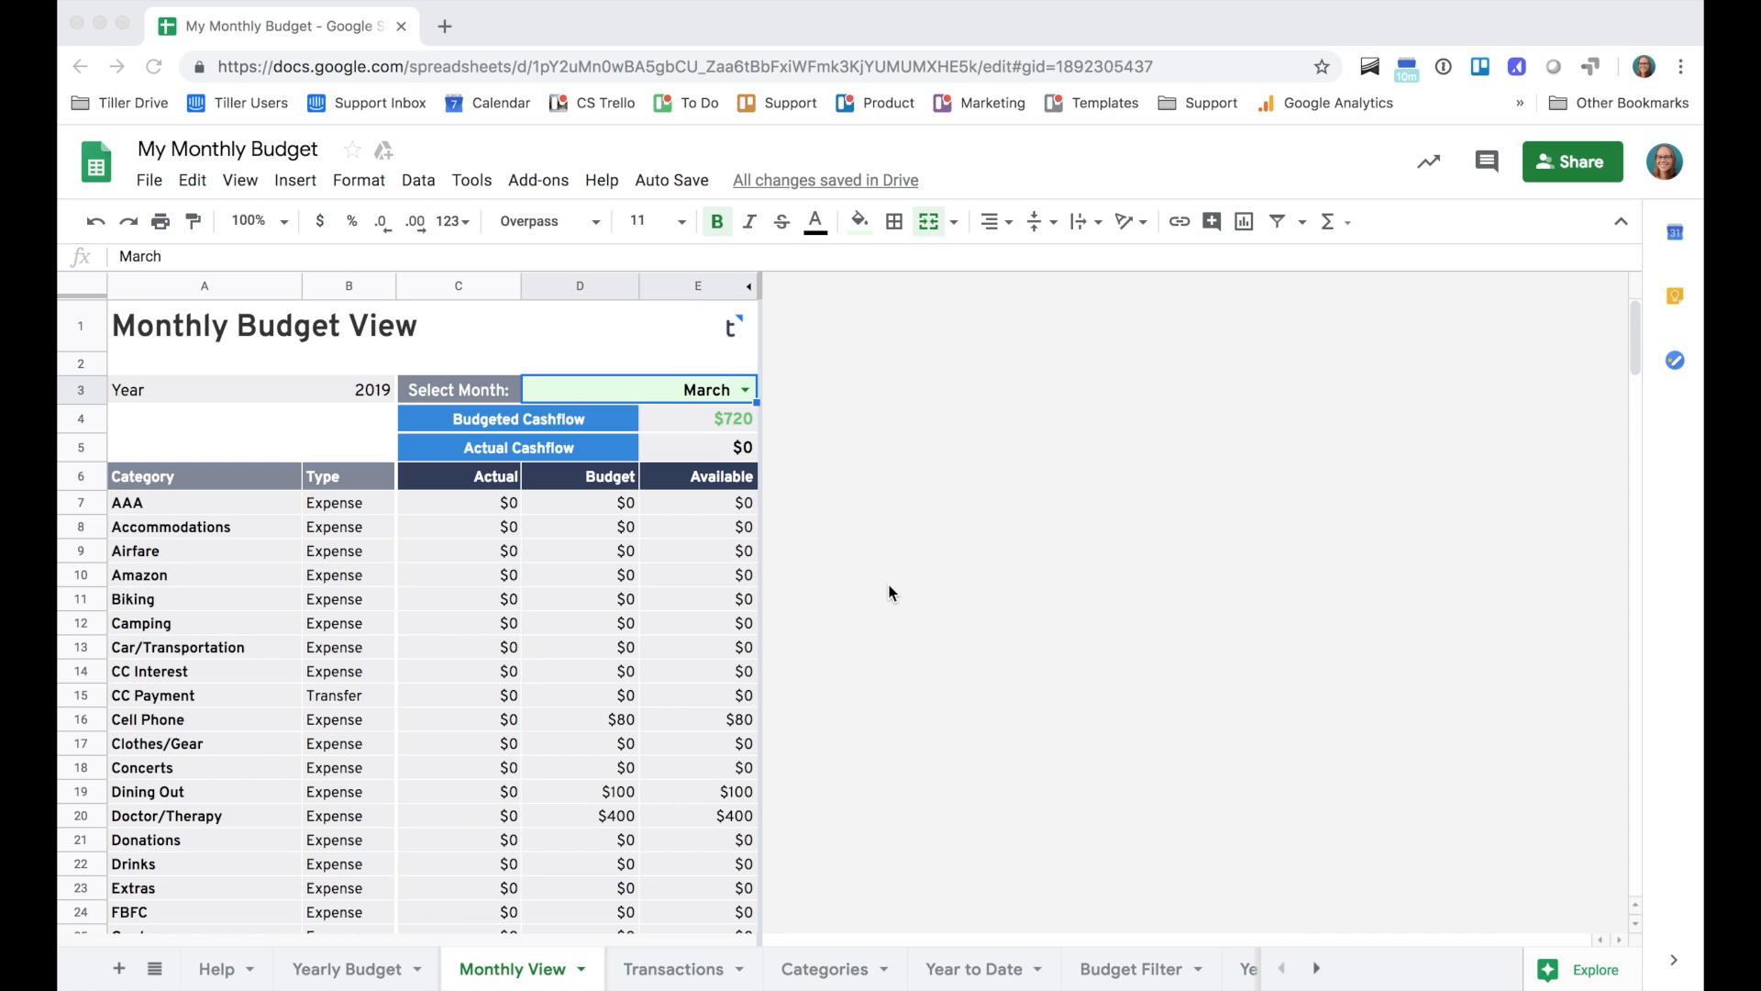
# View the add-ons attached to this document and close the list
pyautogui.click(542, 179)
pyautogui.click(543, 179)
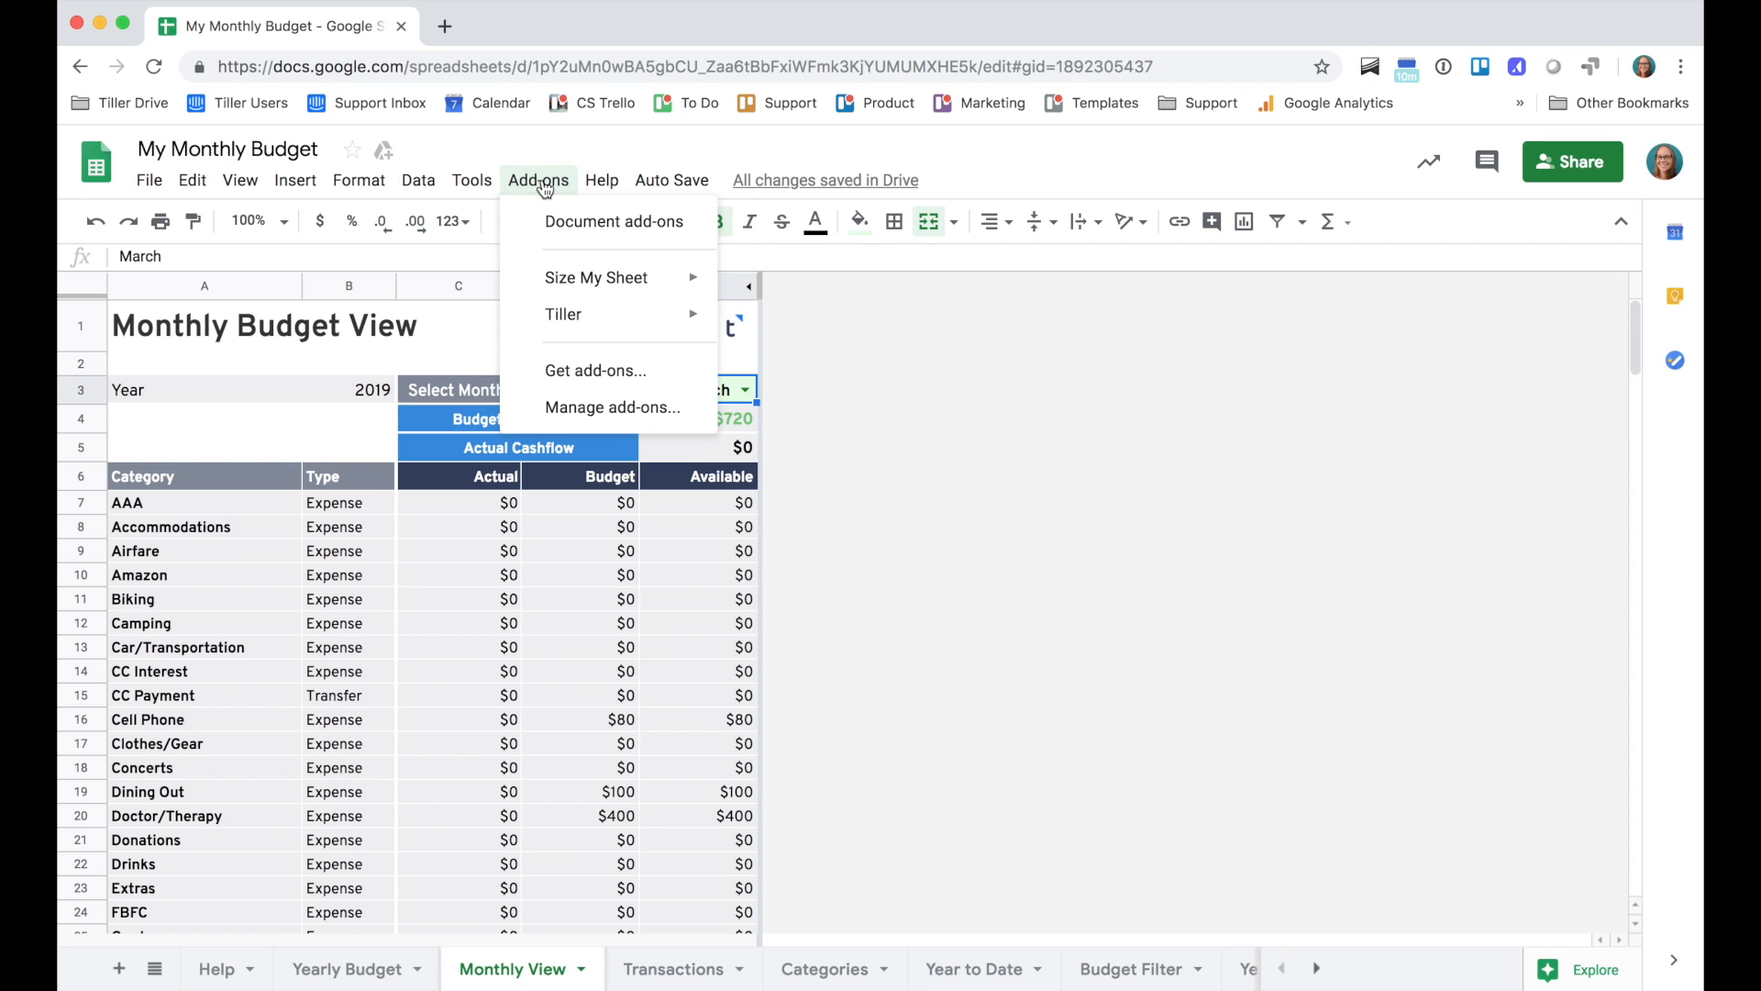
pyautogui.click(605, 222)
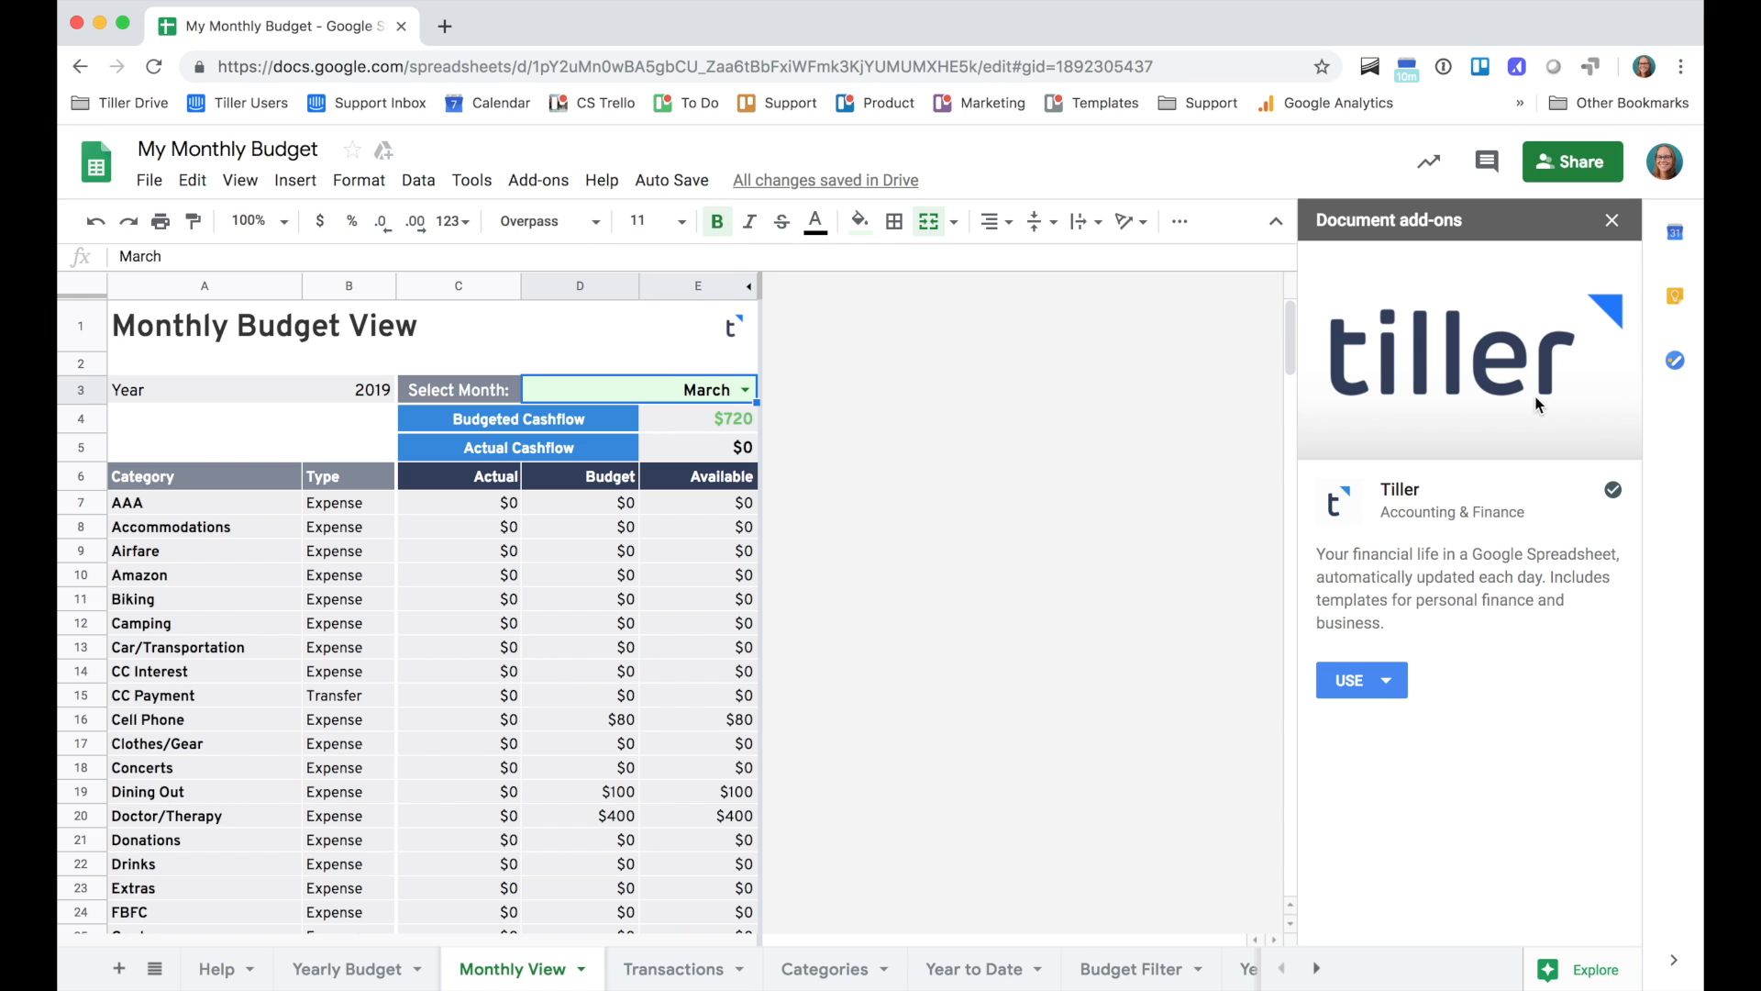
pyautogui.click(1611, 222)
# Search the available add-ons for "tiller" and close the add-on store
pyautogui.click(539, 180)
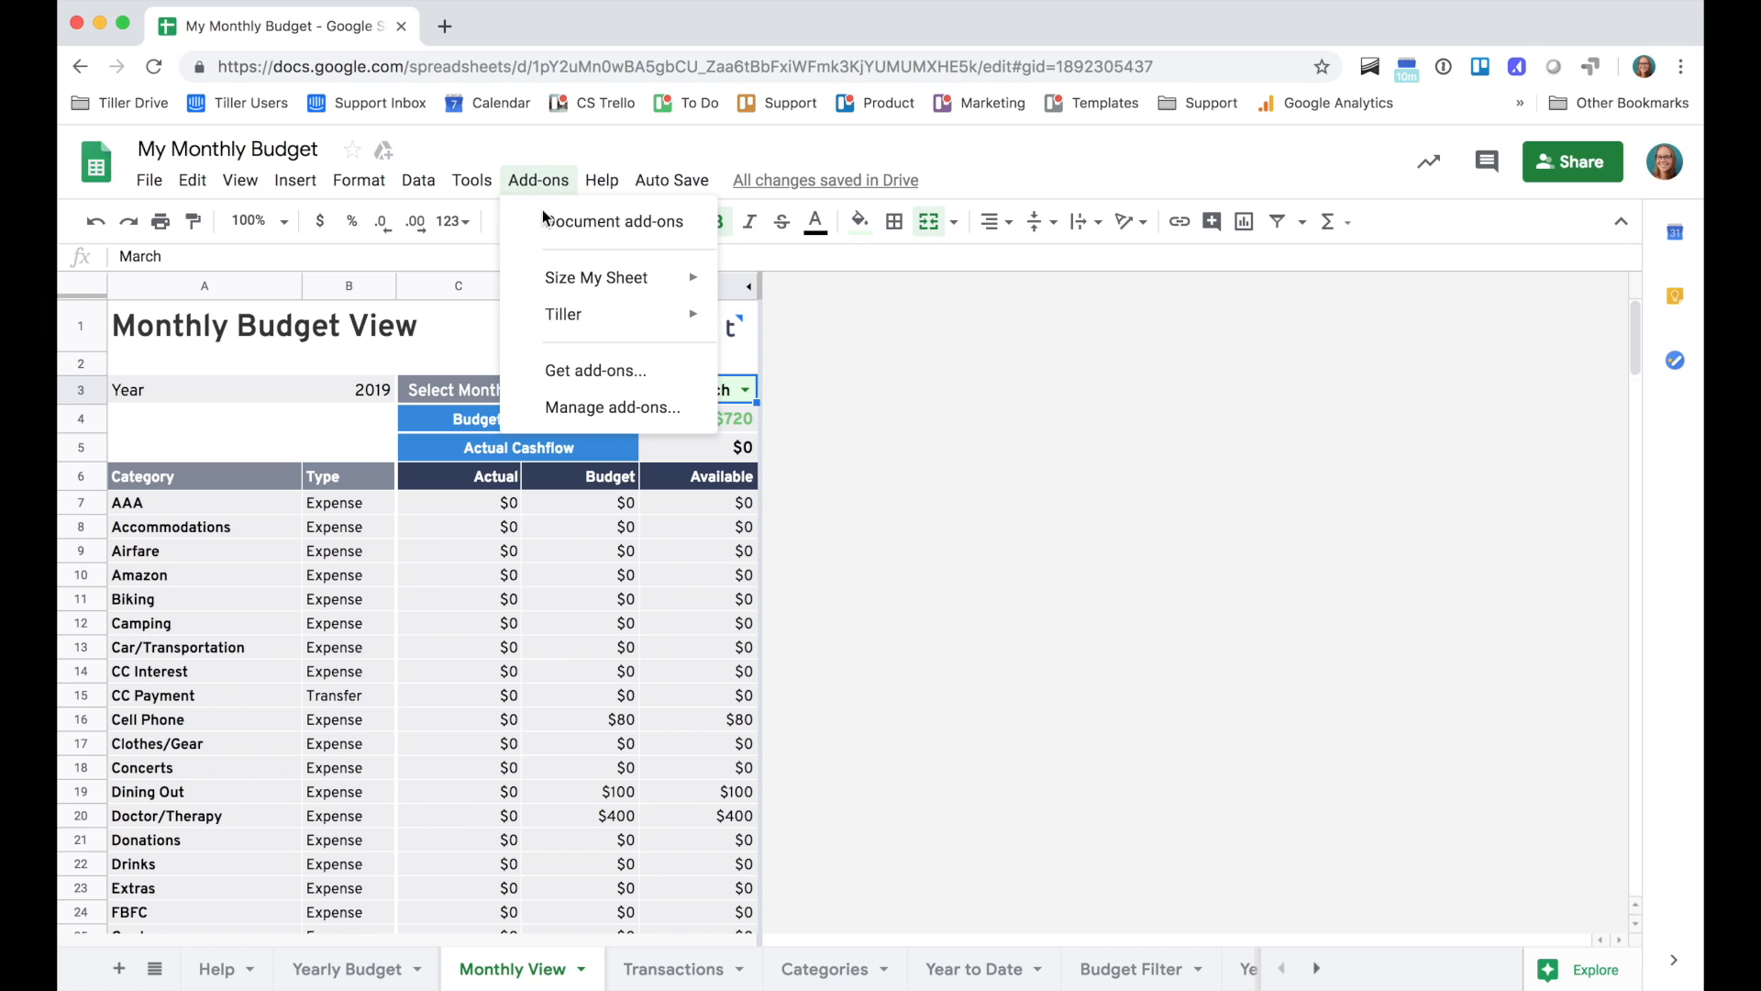
pyautogui.moveTo(575, 317)
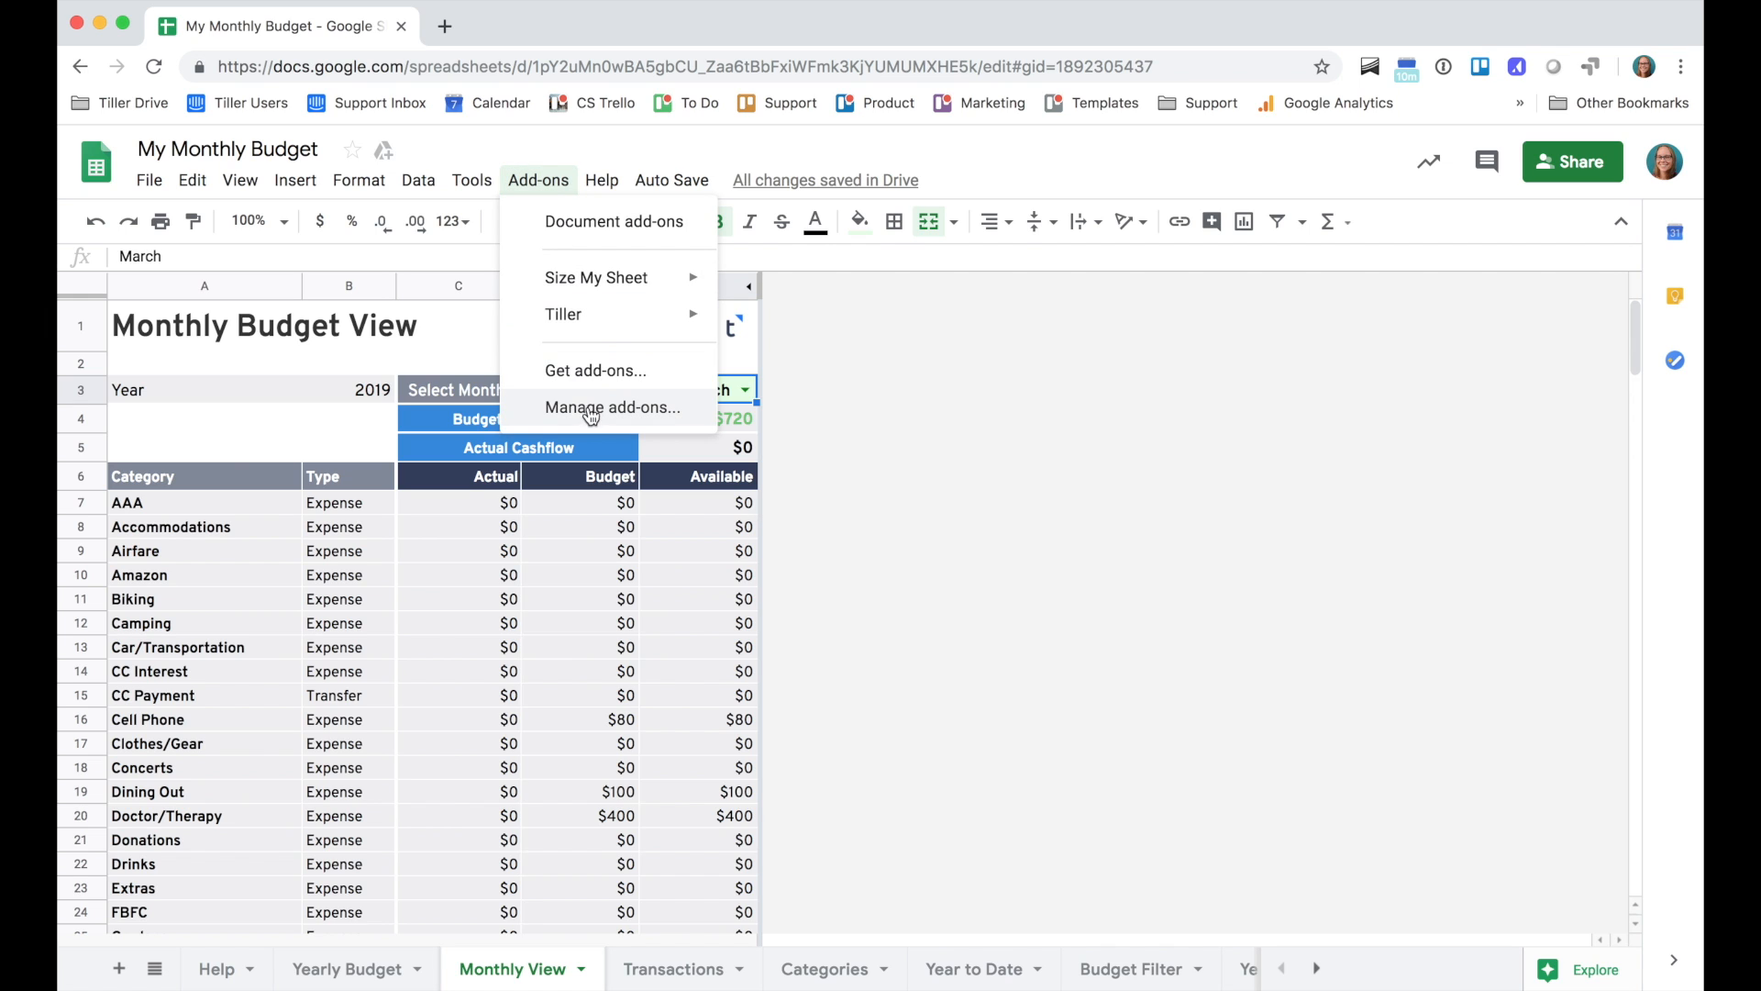
pyautogui.click(587, 376)
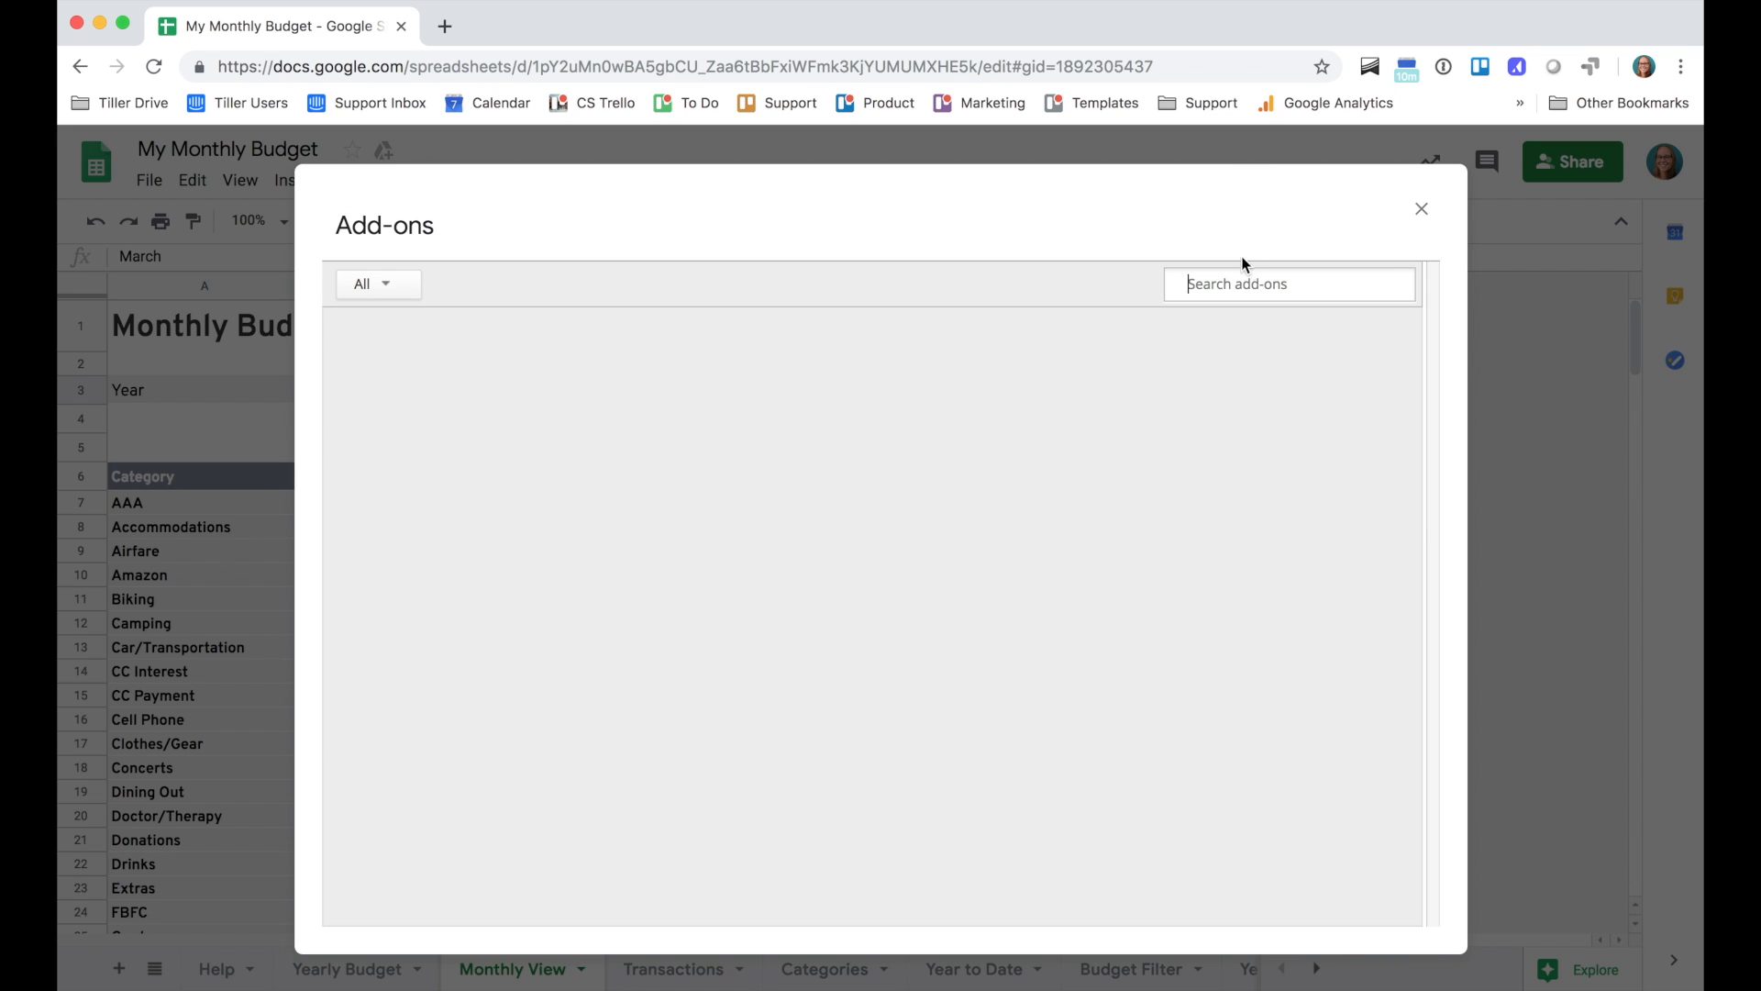
pyautogui.click(1235, 286)
pyautogui.write('tiller')
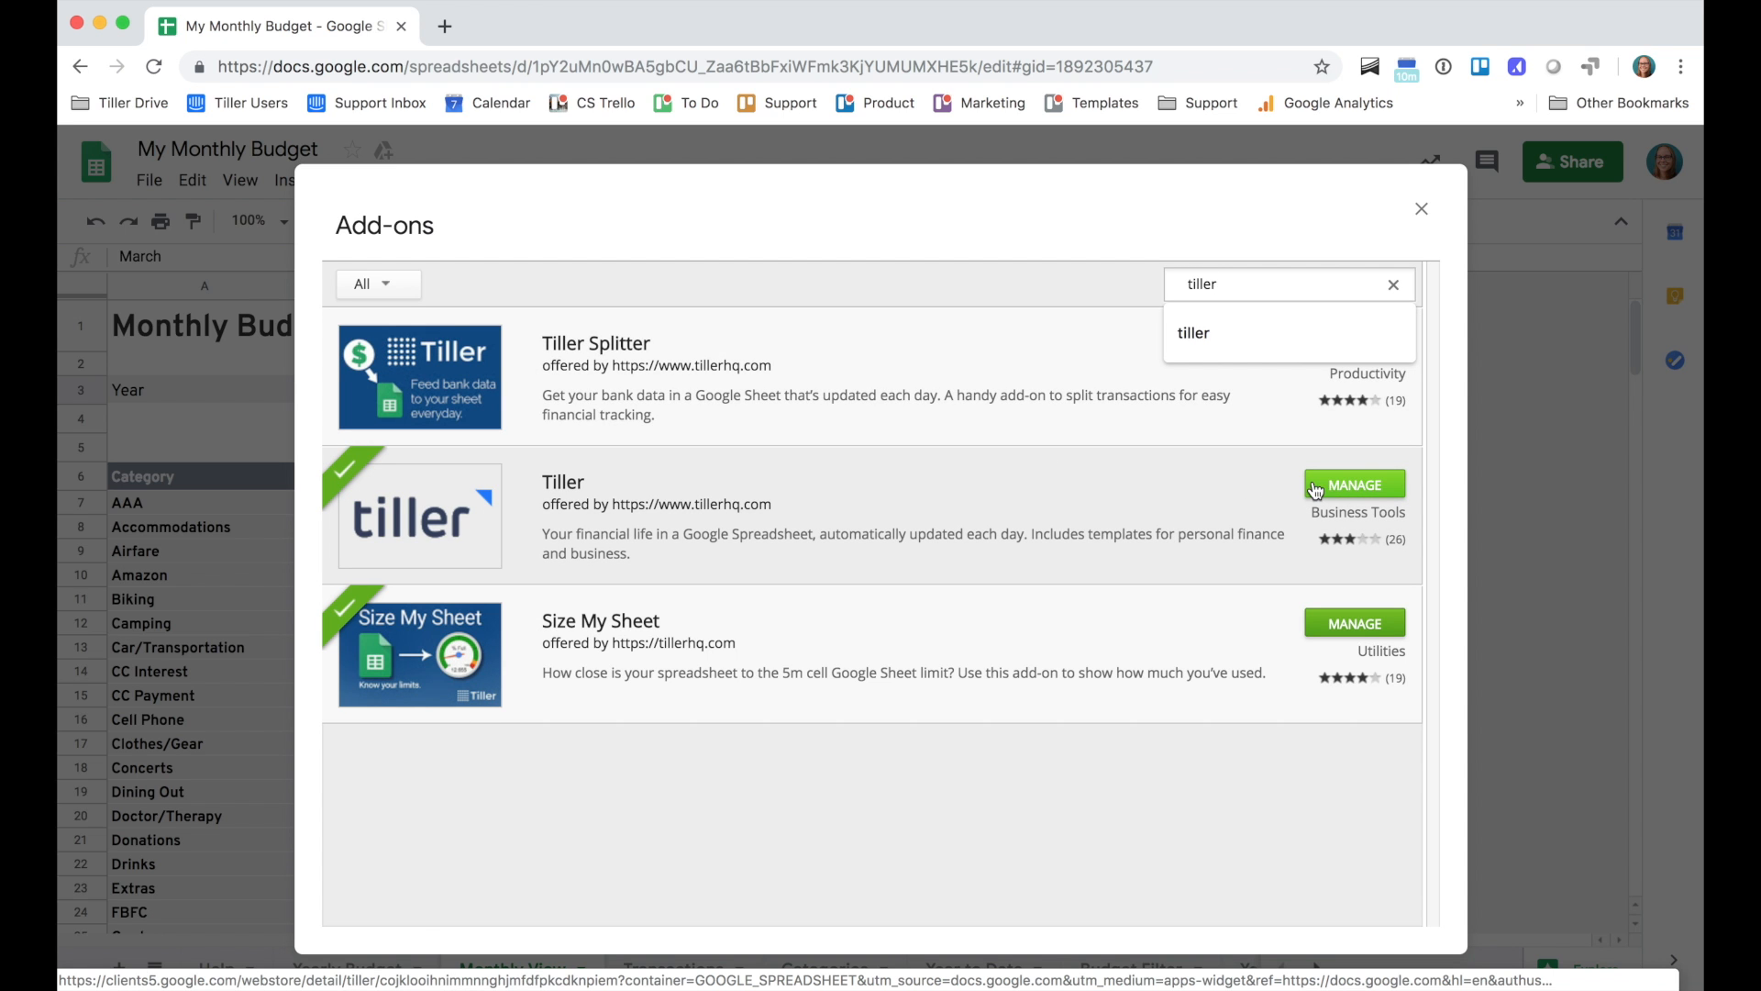
pyautogui.click(1421, 209)
# Create the AutoCat sheet with the Tiller add-on's AutoCat tool
pyautogui.click(523, 183)
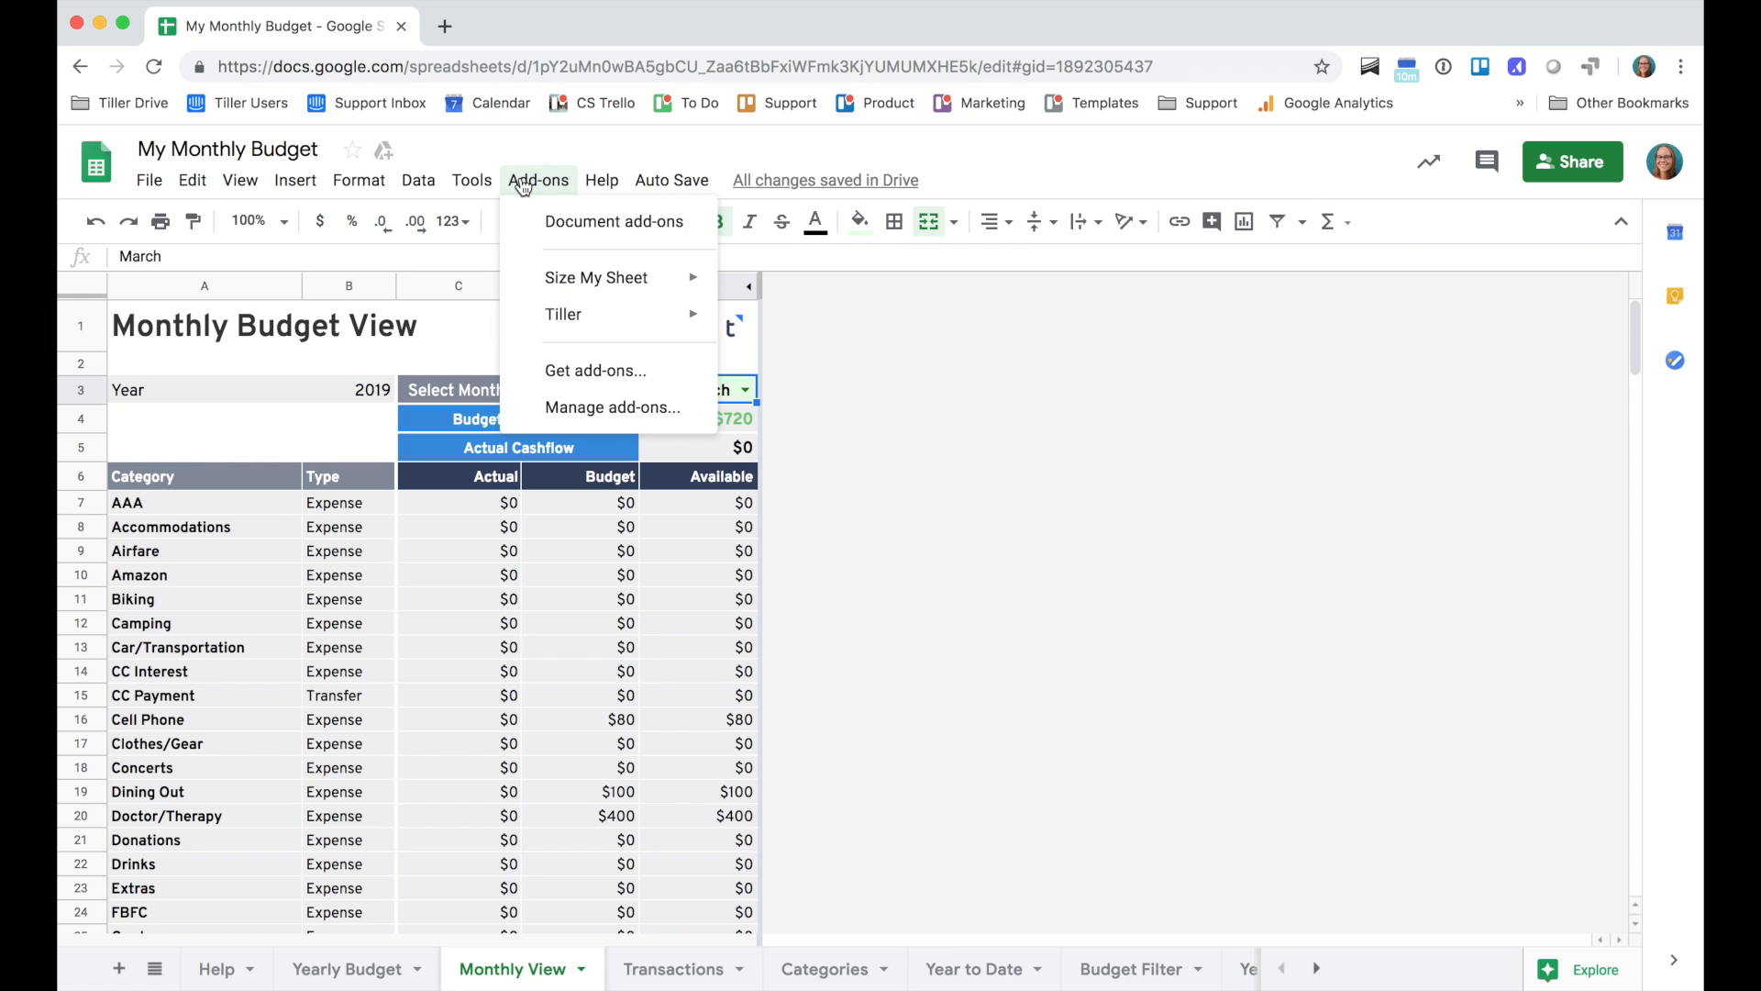
pyautogui.moveTo(570, 315)
pyautogui.moveTo(779, 407)
pyautogui.moveTo(1009, 410)
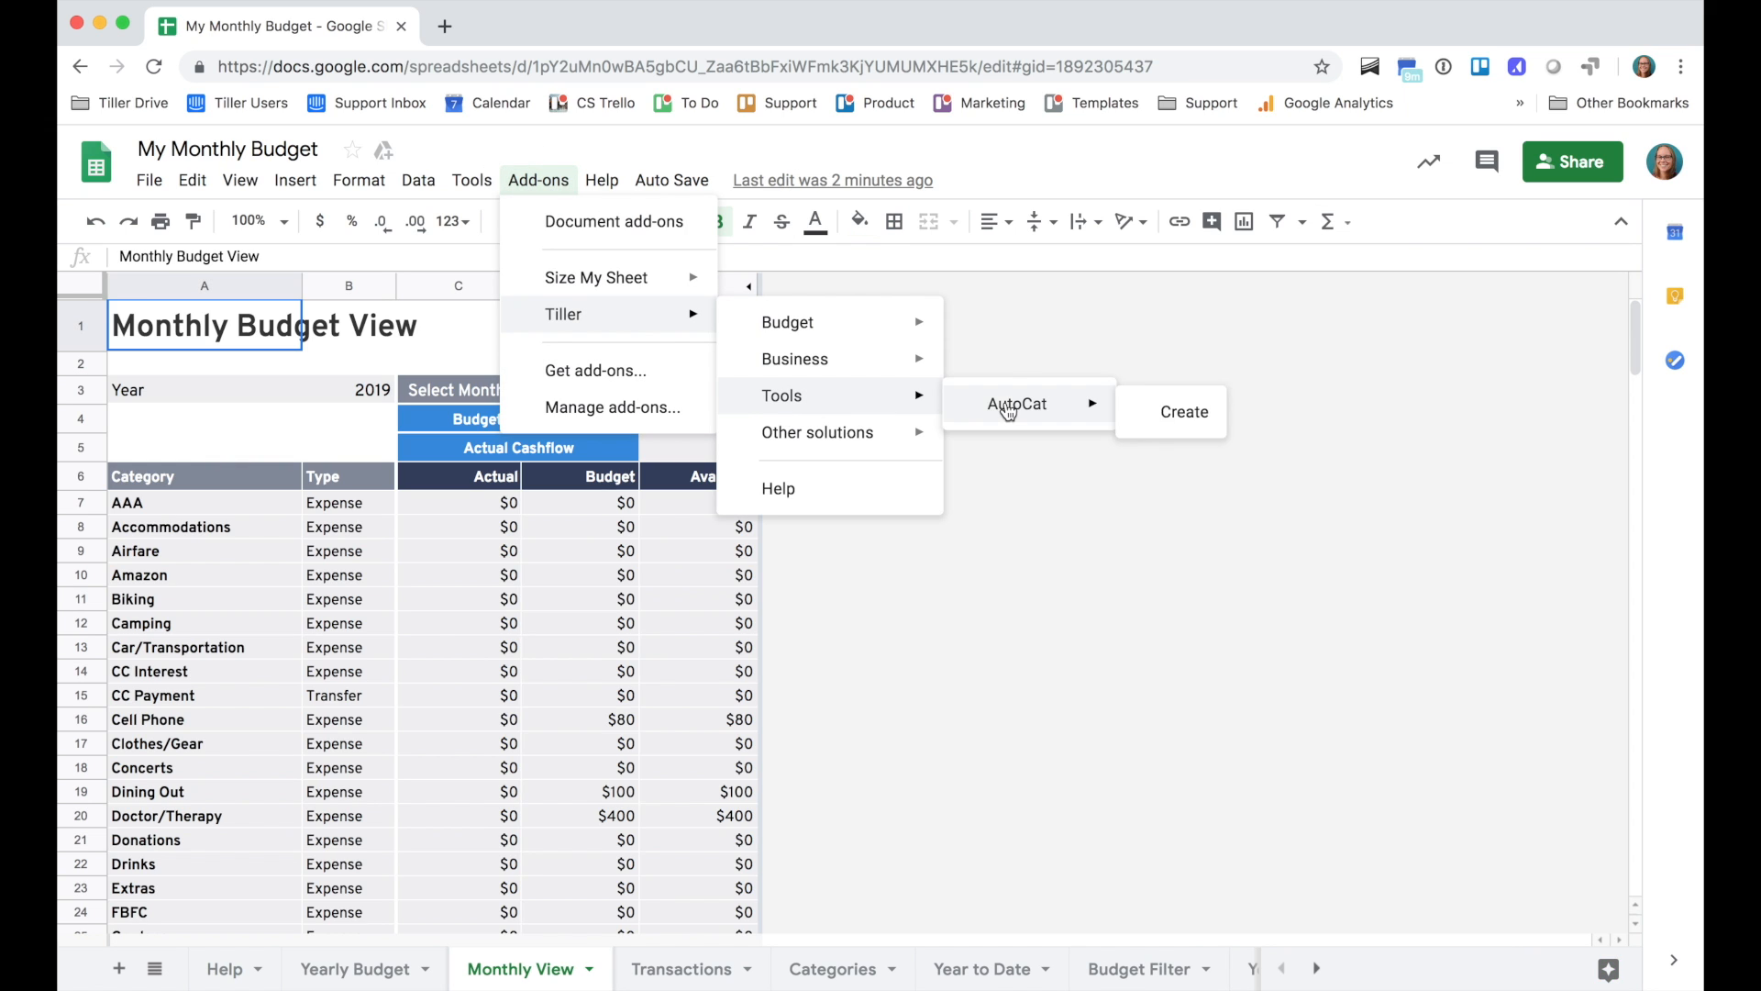
pyautogui.click(1160, 422)
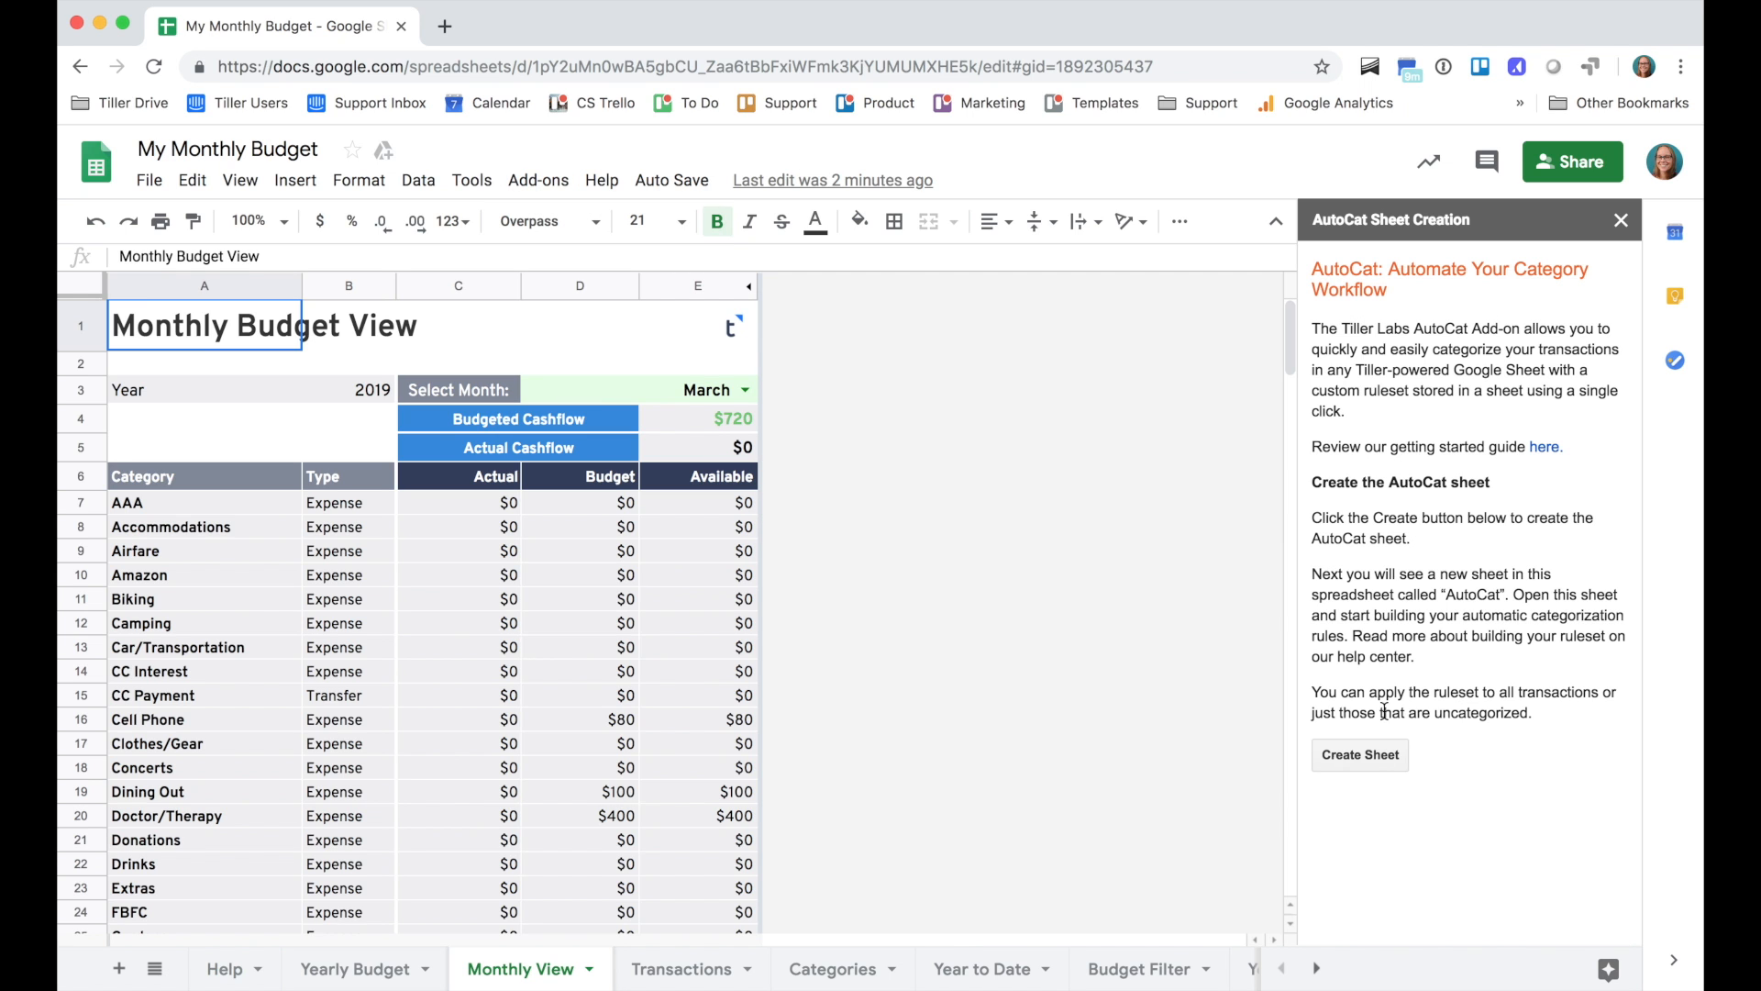
pyautogui.click(1373, 761)
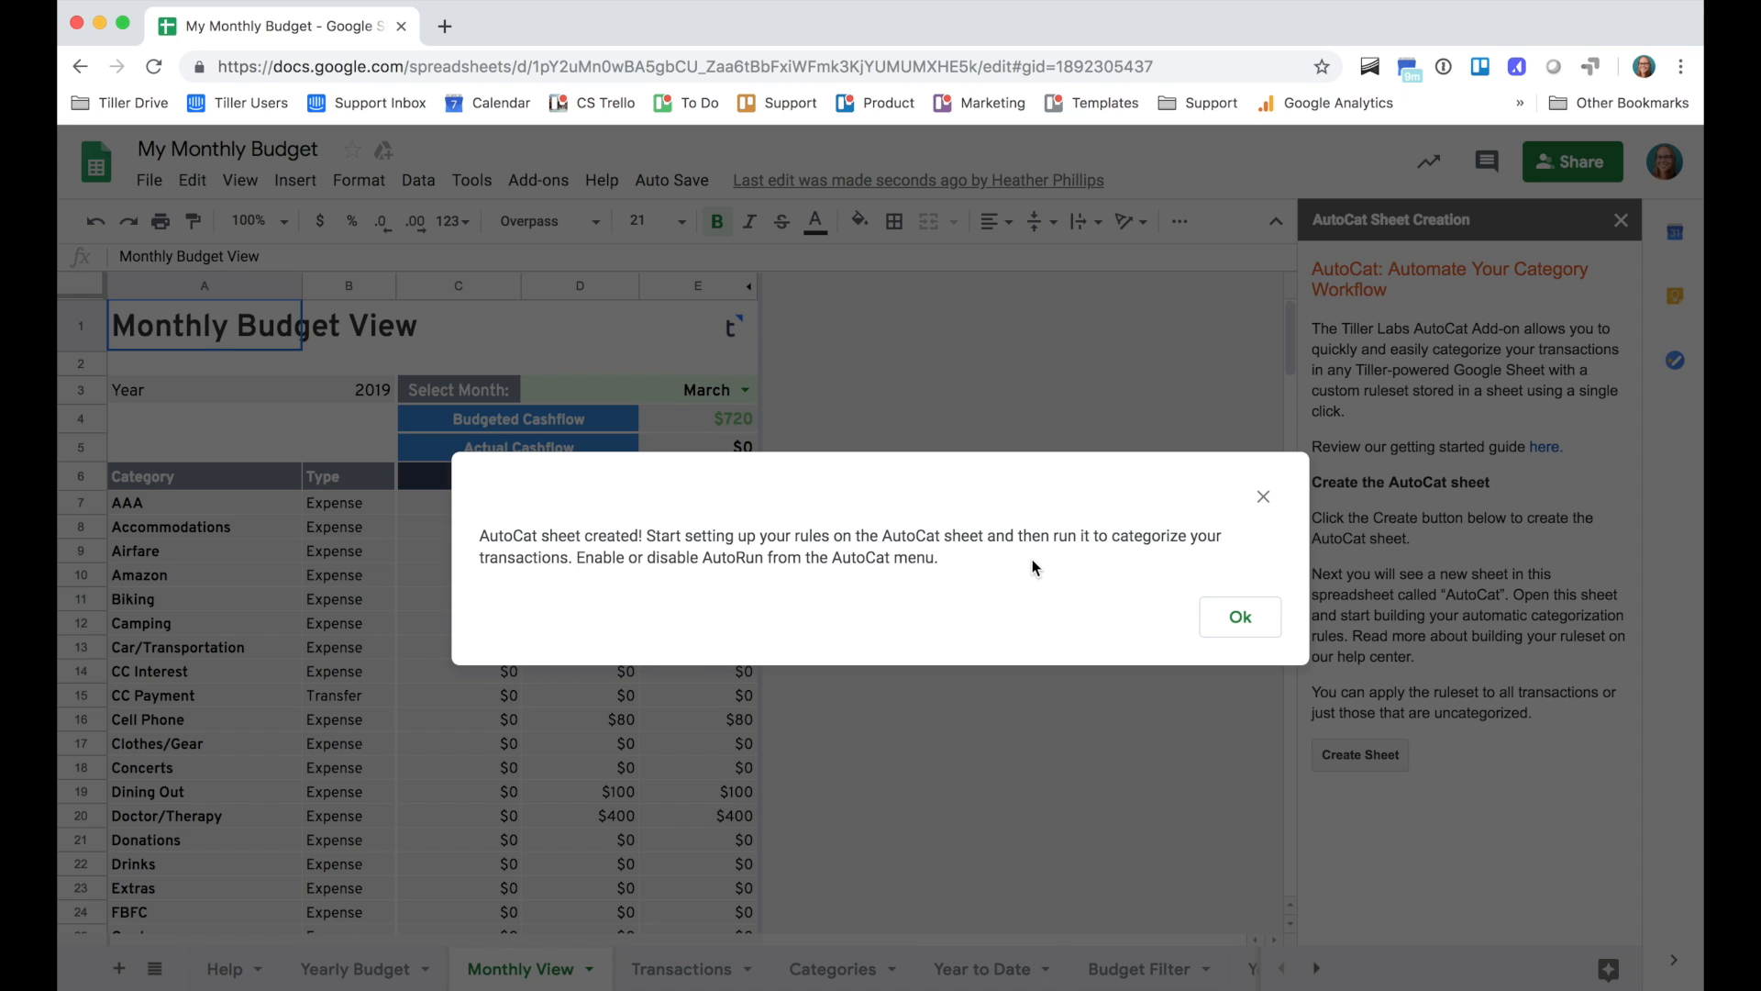
pyautogui.click(1241, 620)
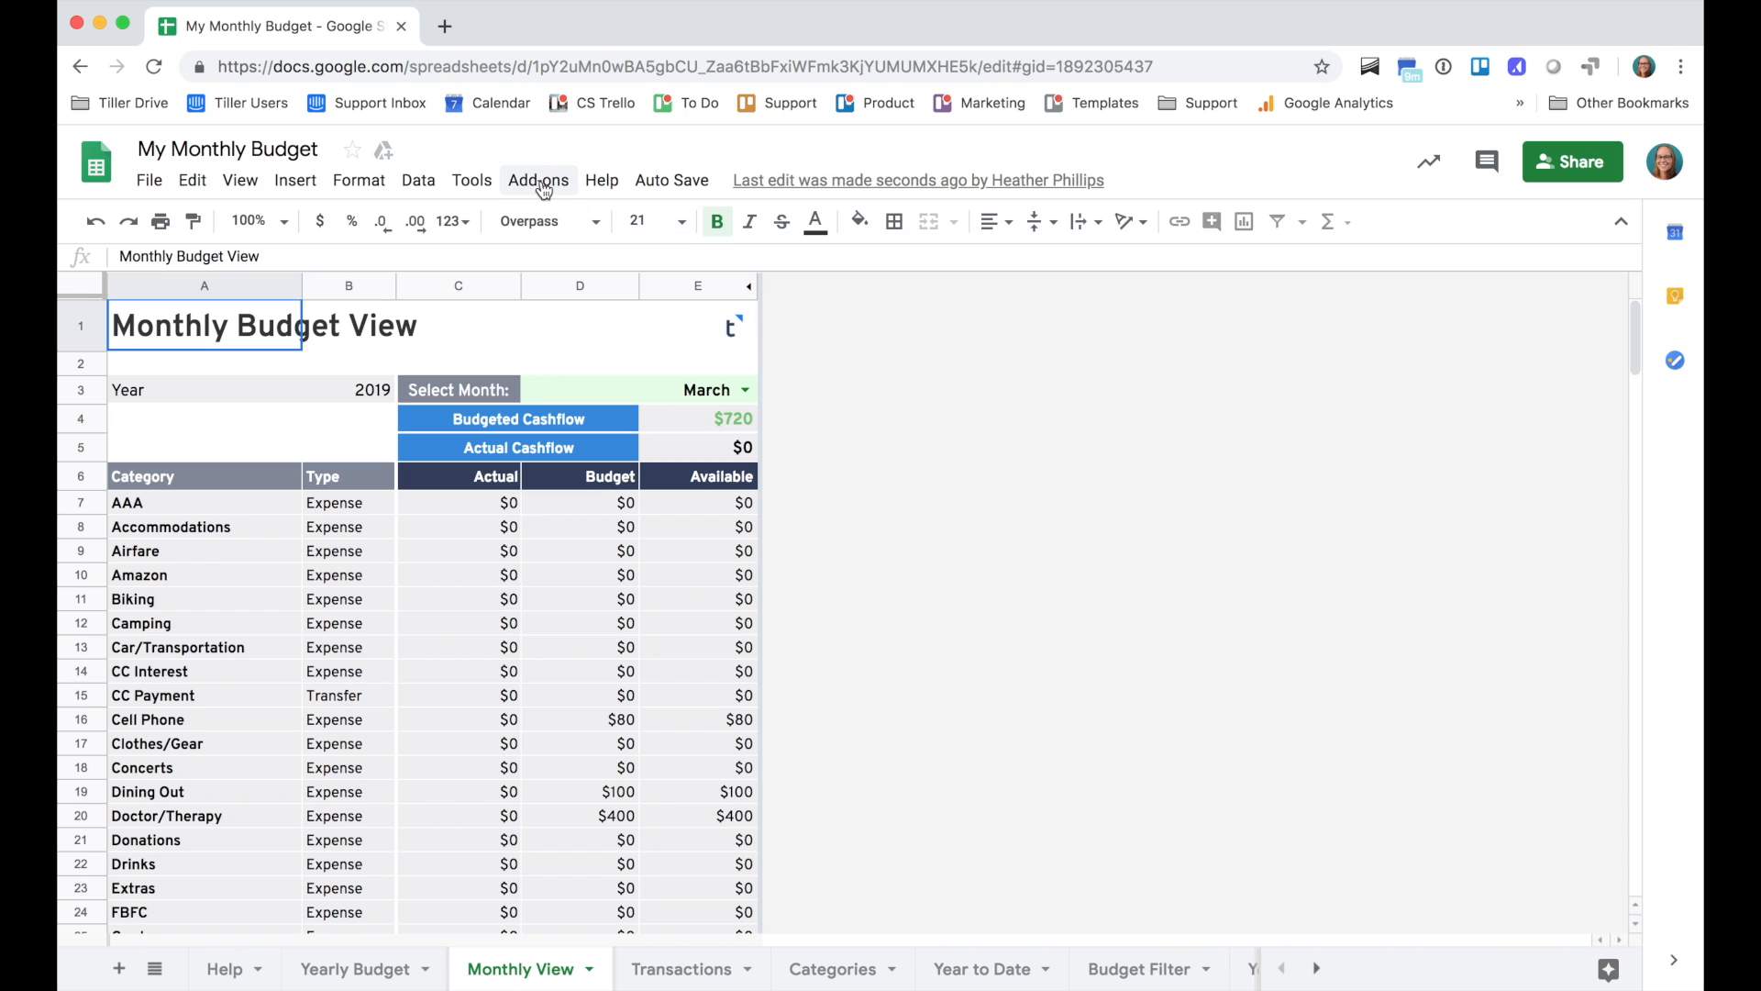
# Examine the Tiller add-on's options for running AutoCat automatically, without choosing one
pyautogui.click(541, 185)
pyautogui.moveTo(565, 317)
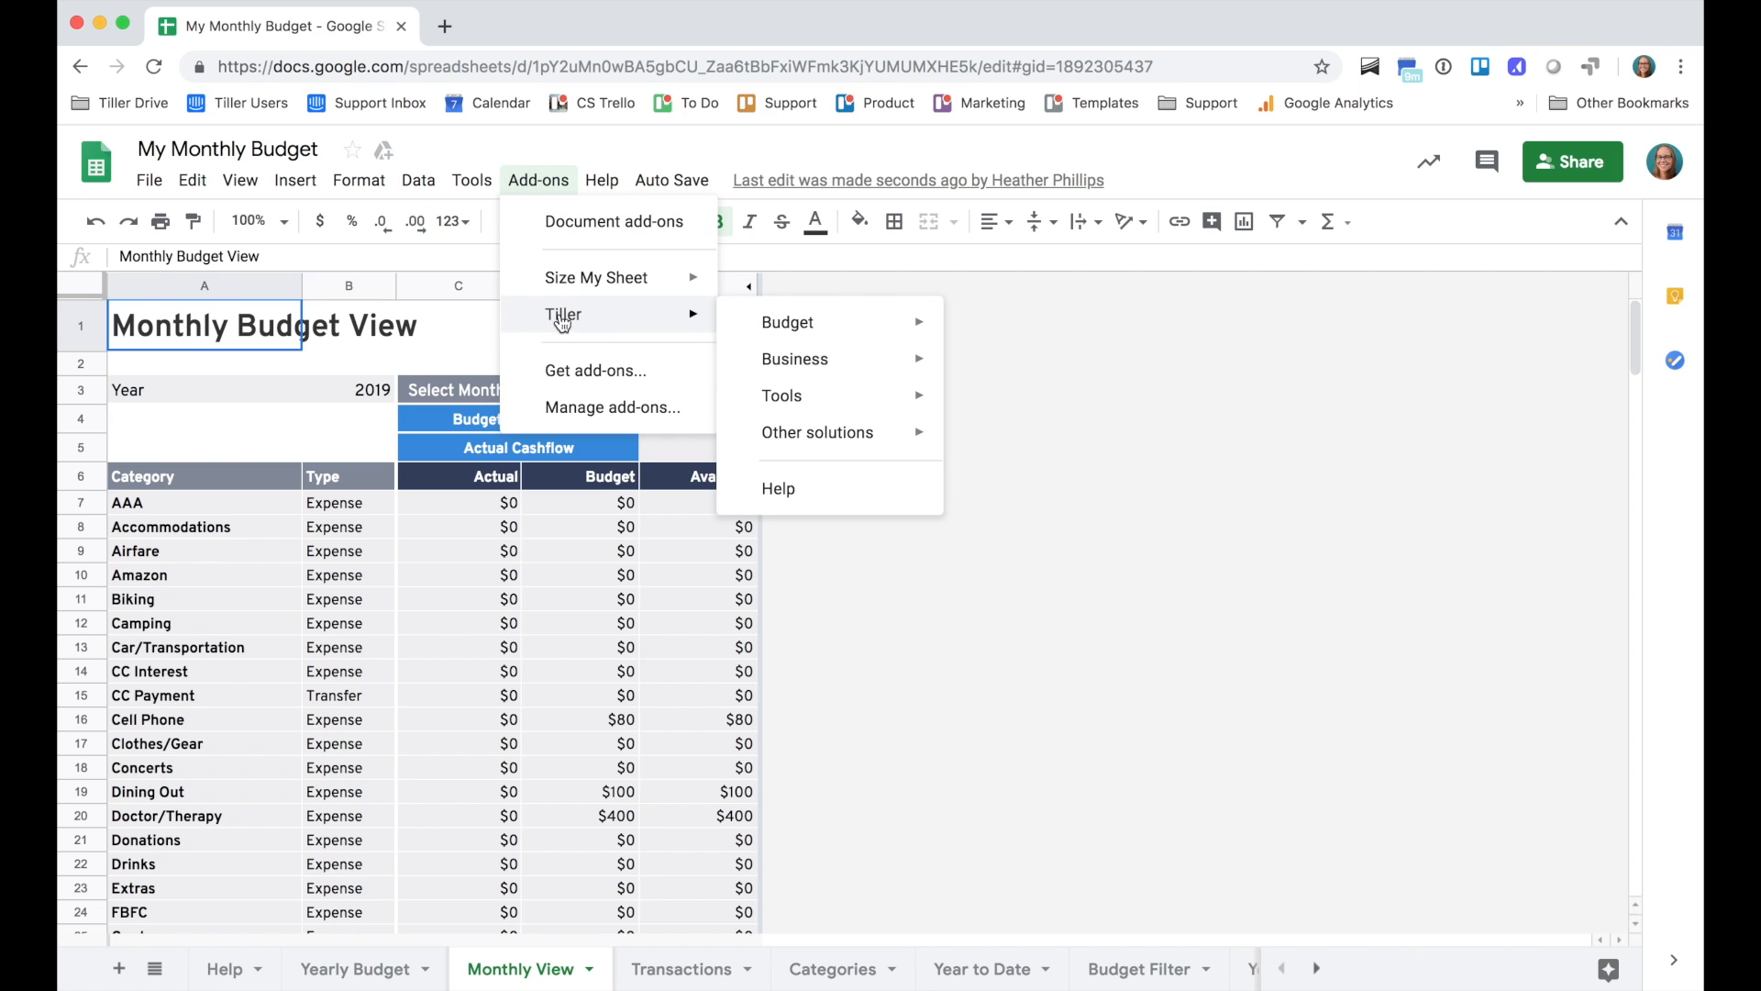
pyautogui.moveTo(862, 401)
pyautogui.moveTo(1006, 409)
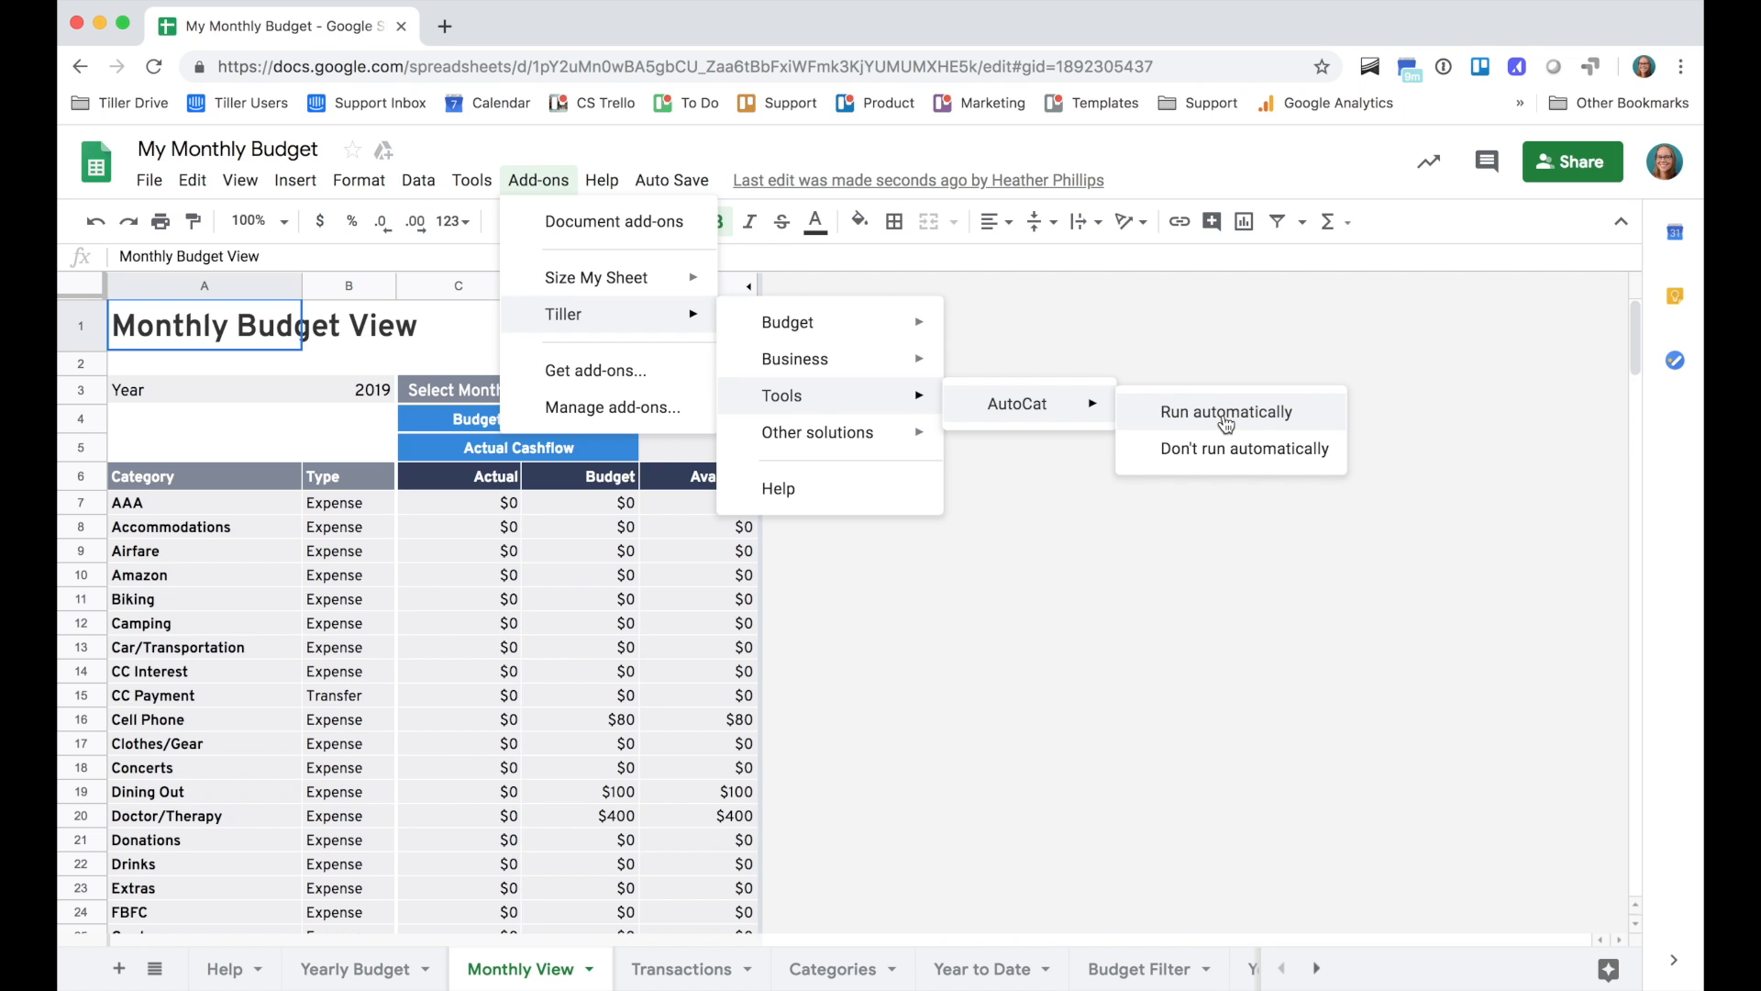
pyautogui.click(1194, 608)
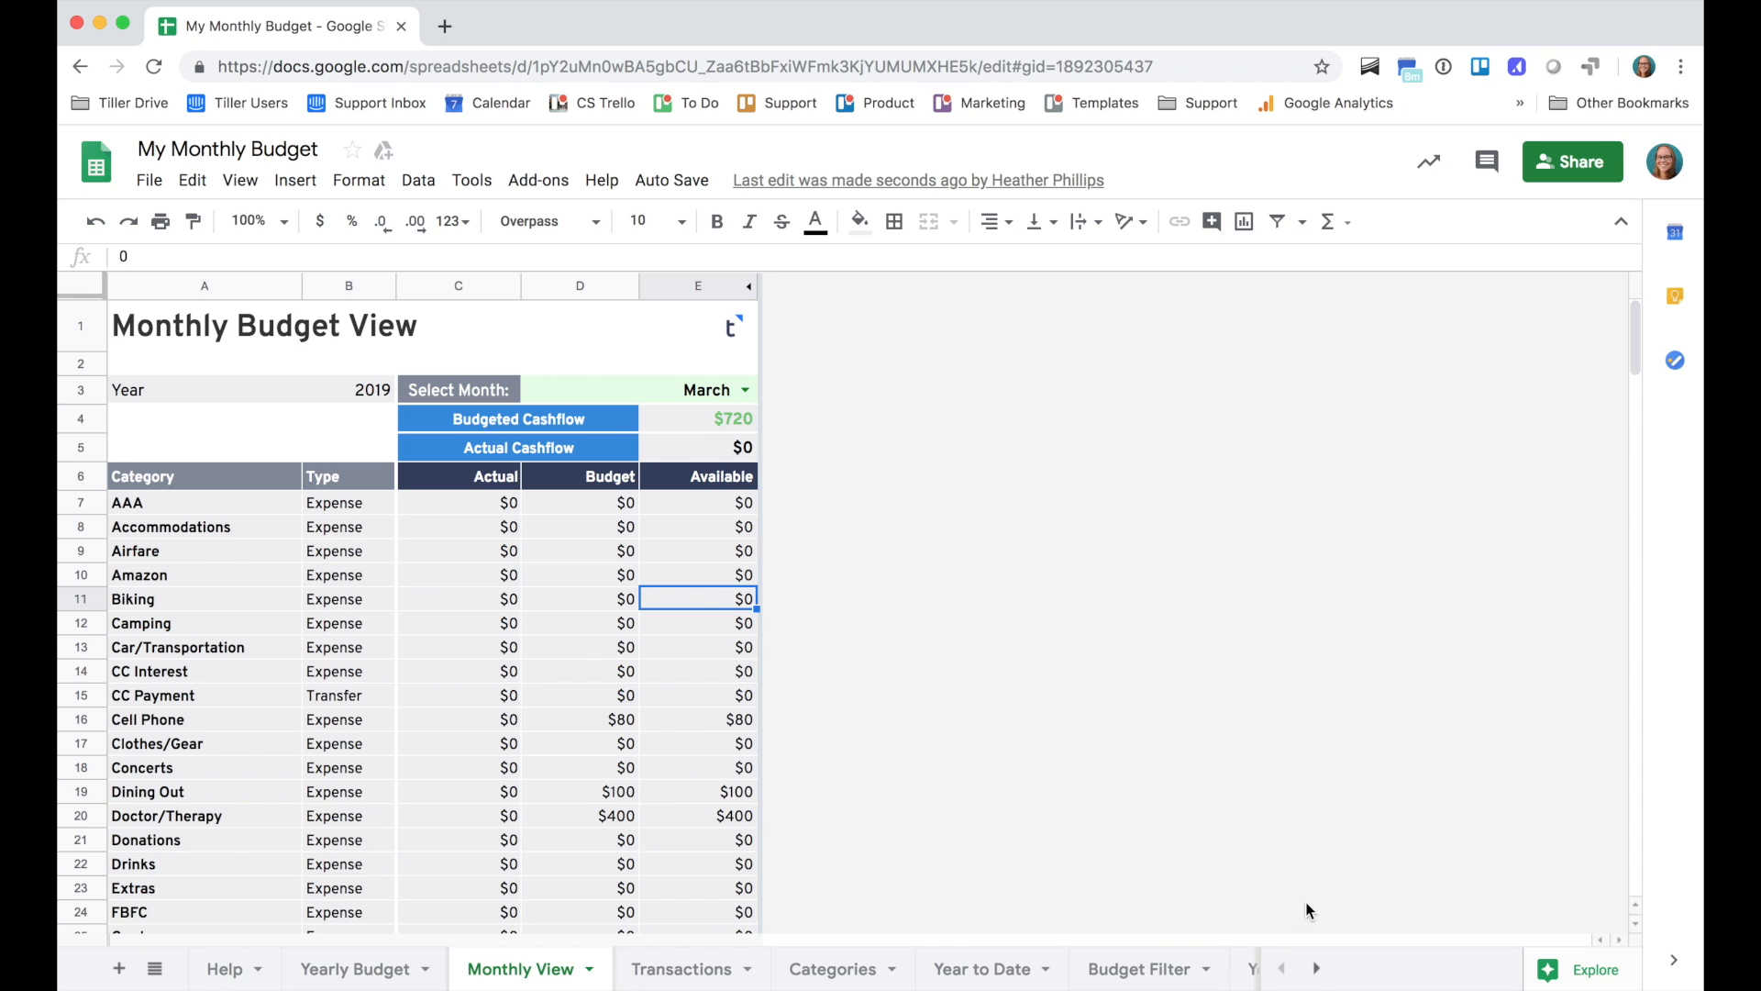
# Clear all sample rules from rows 5 to 19 of the AutoCat sheet
pyautogui.click(1317, 969)
pyautogui.click(1317, 970)
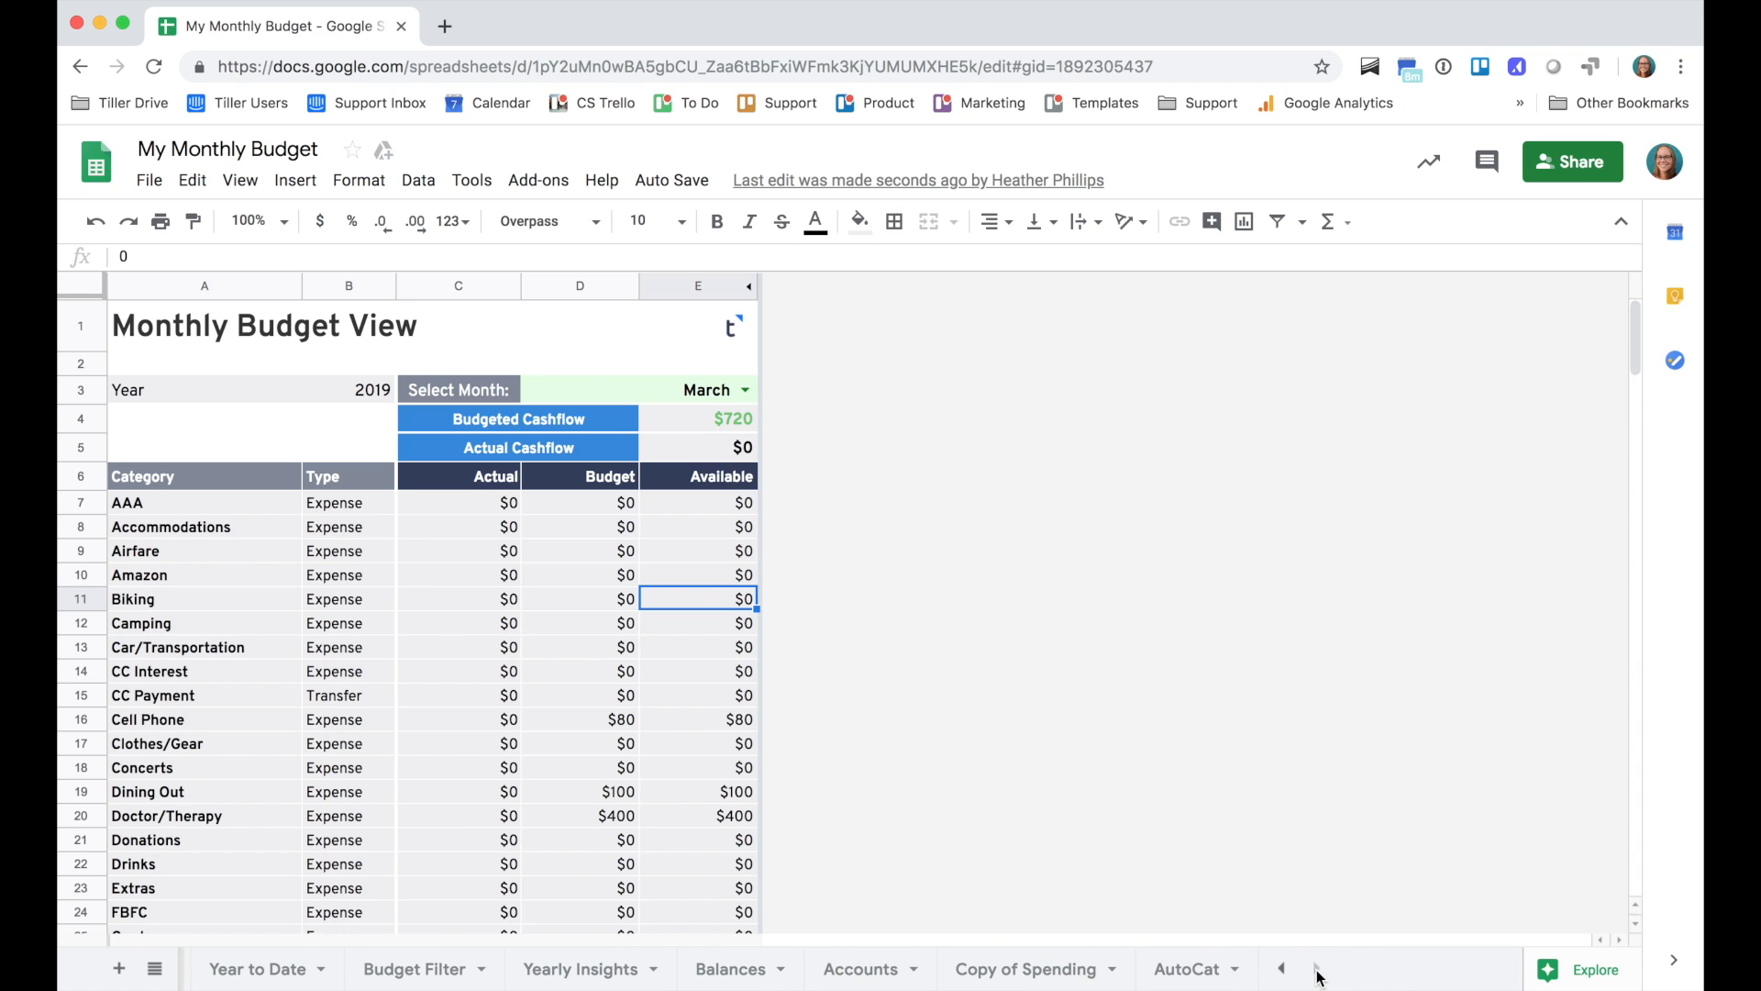
pyautogui.click(1180, 975)
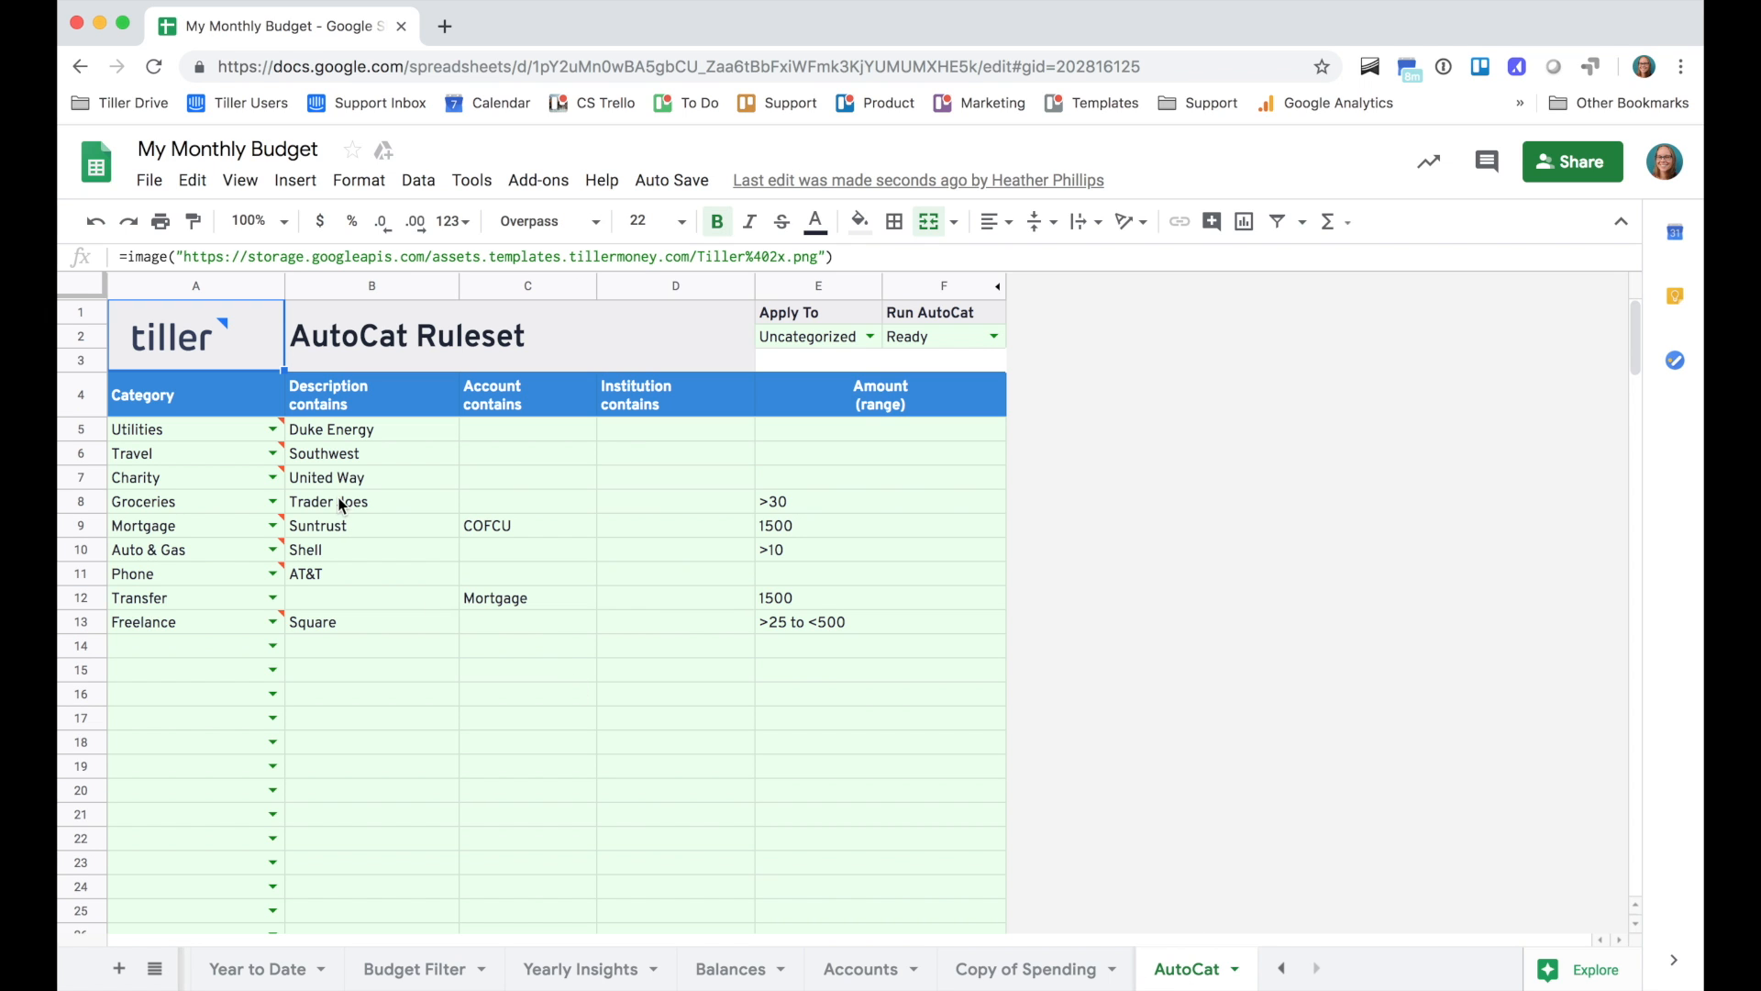
pyautogui.moveTo(189, 429)
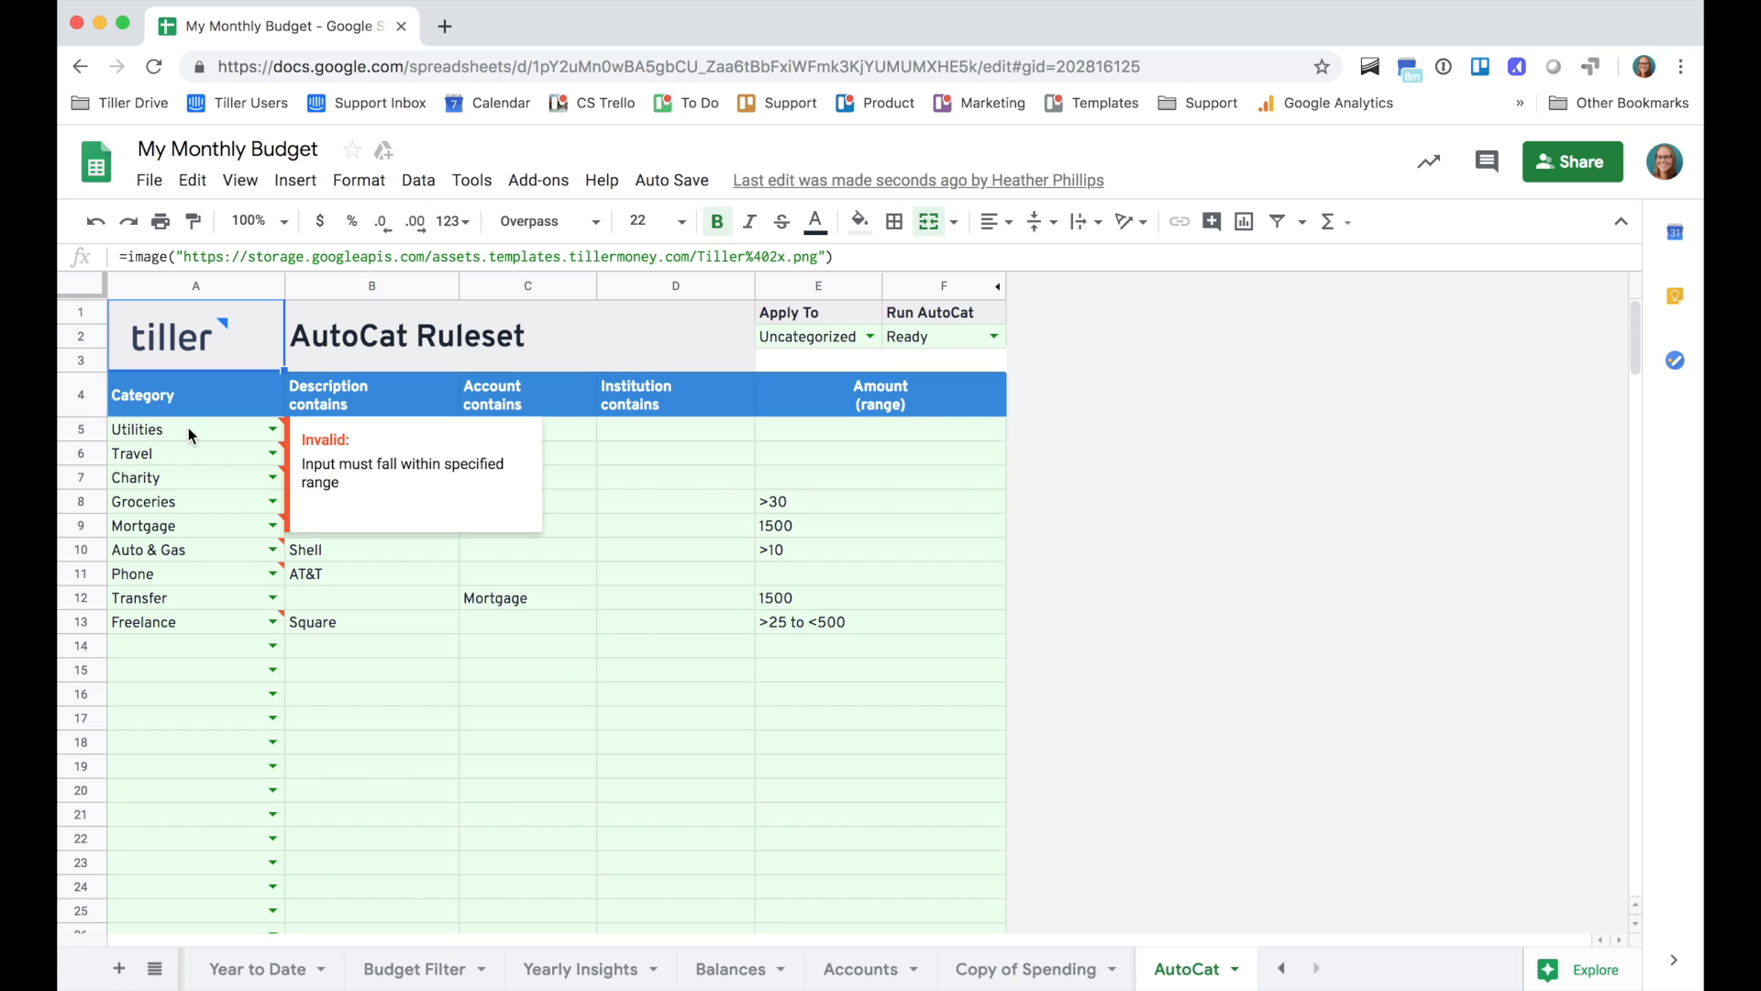
pyautogui.moveTo(189, 428); pyautogui.dragTo(811, 771)
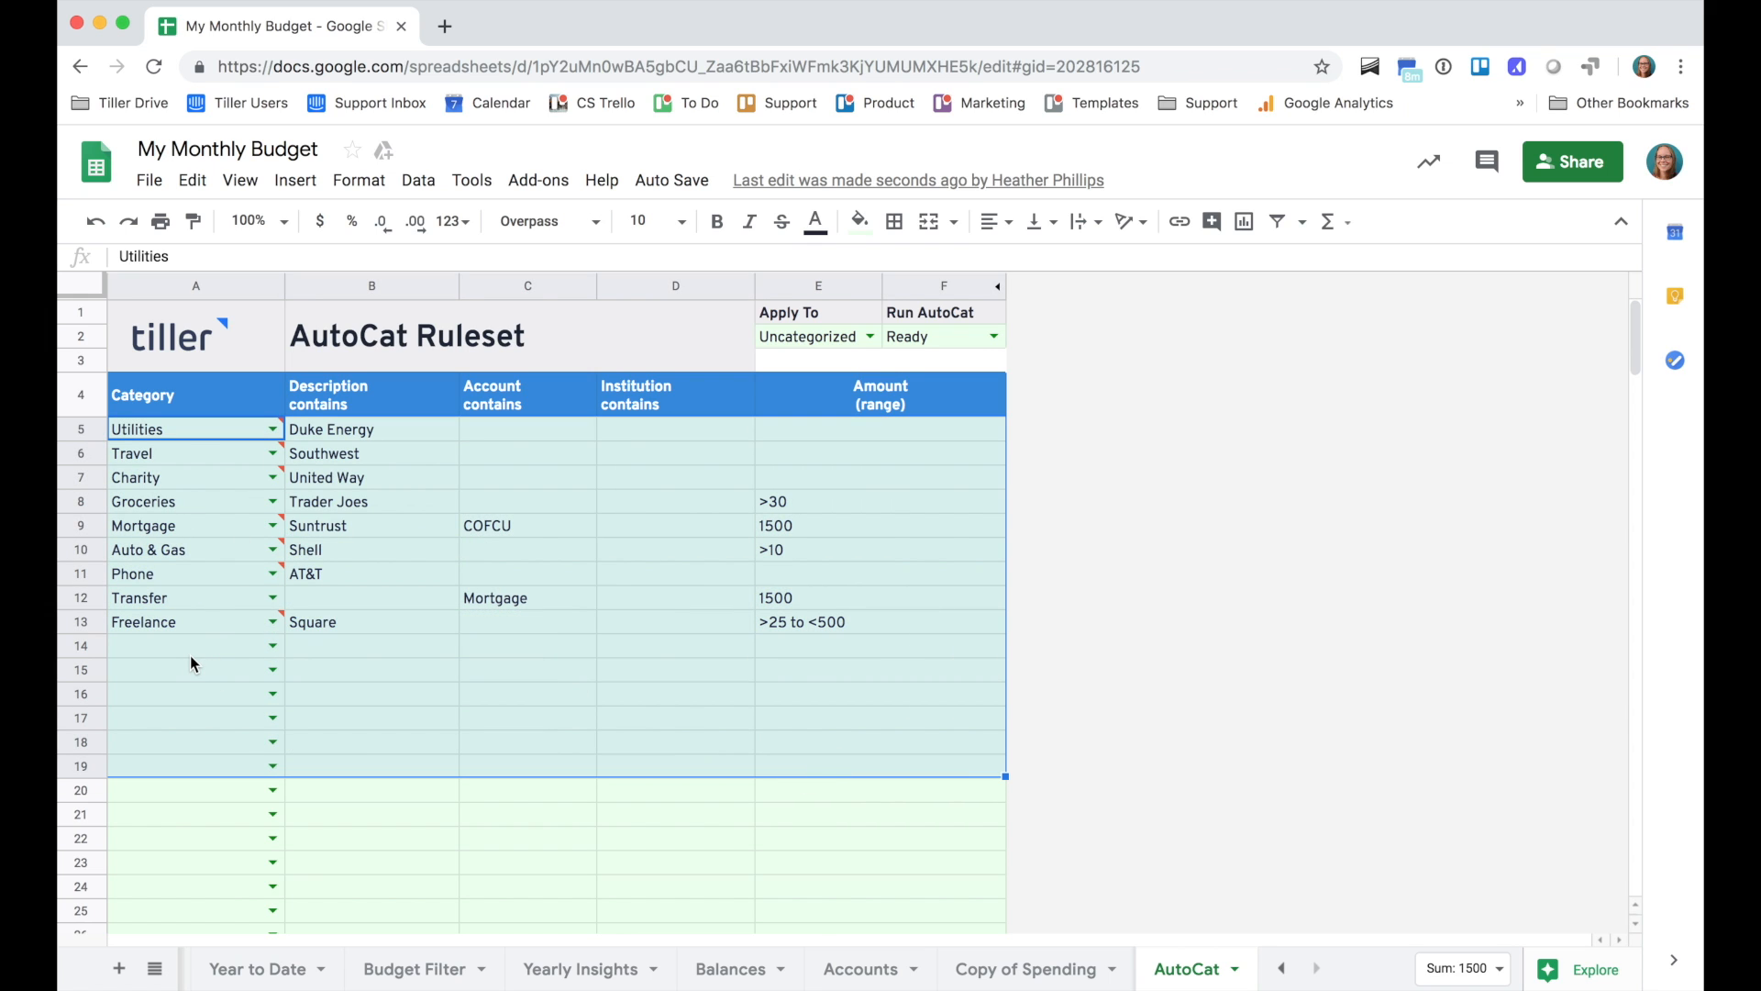
pyautogui.press('Delete')
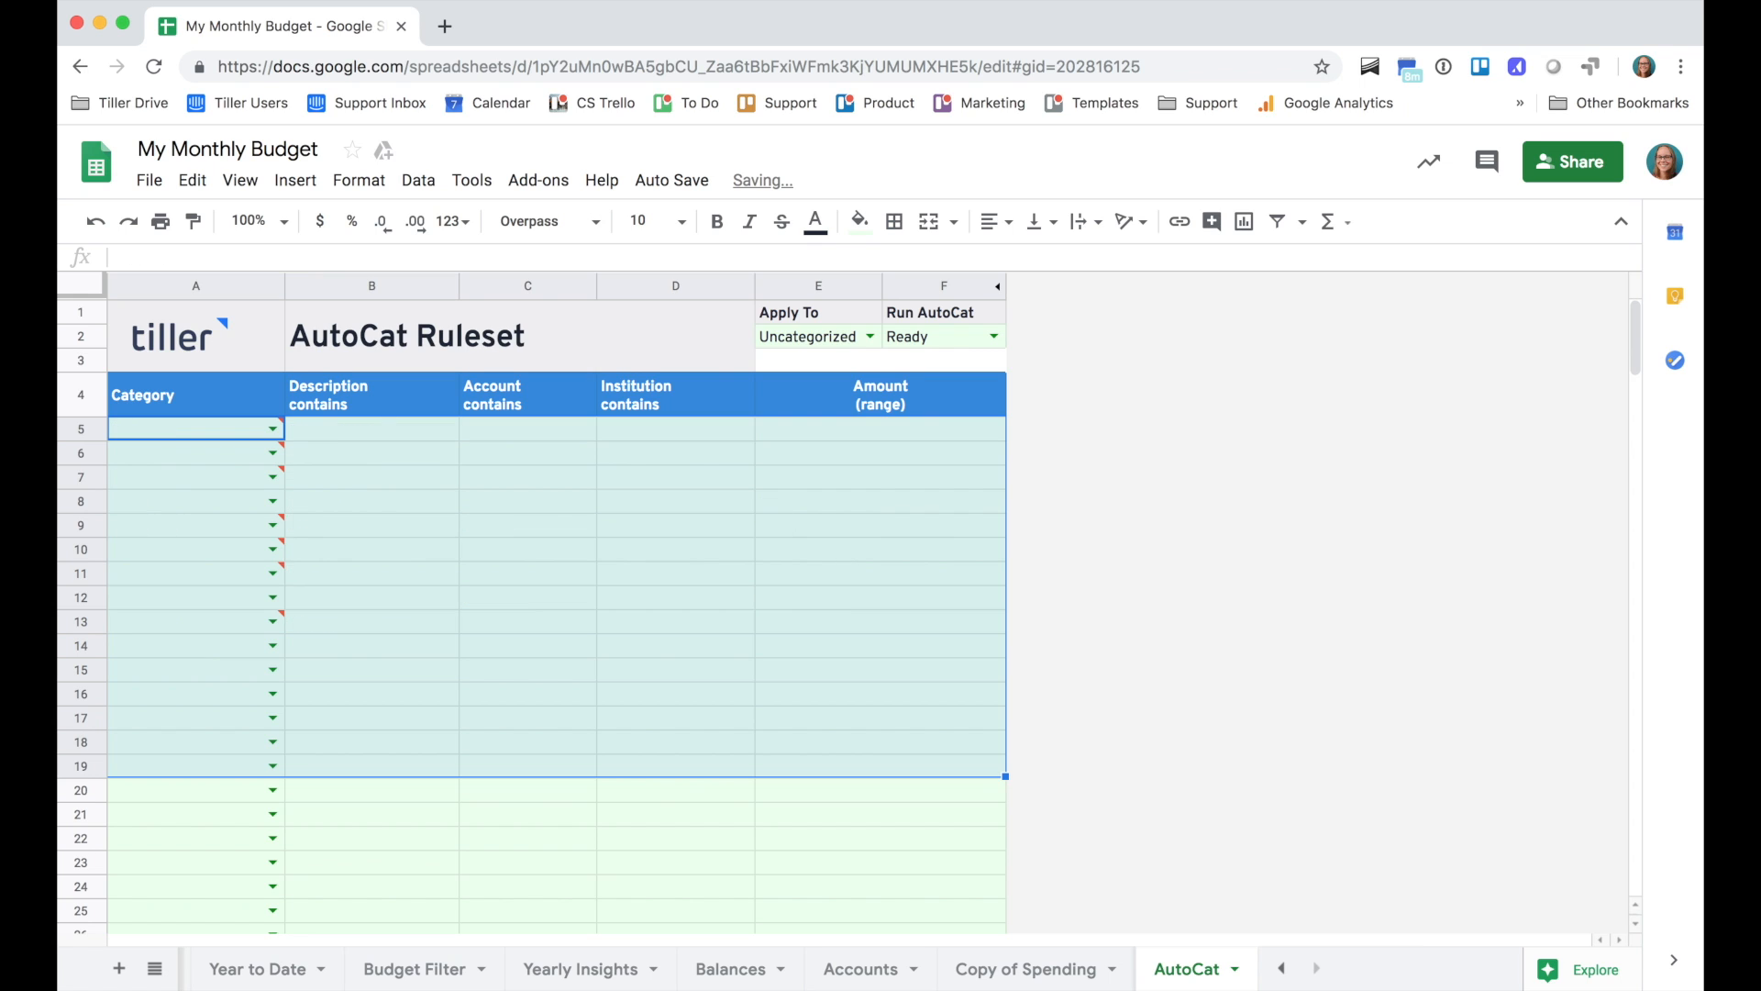
# Set the category of the first AutoCat rule, in row 5, to Groceries
pyautogui.click(392, 438)
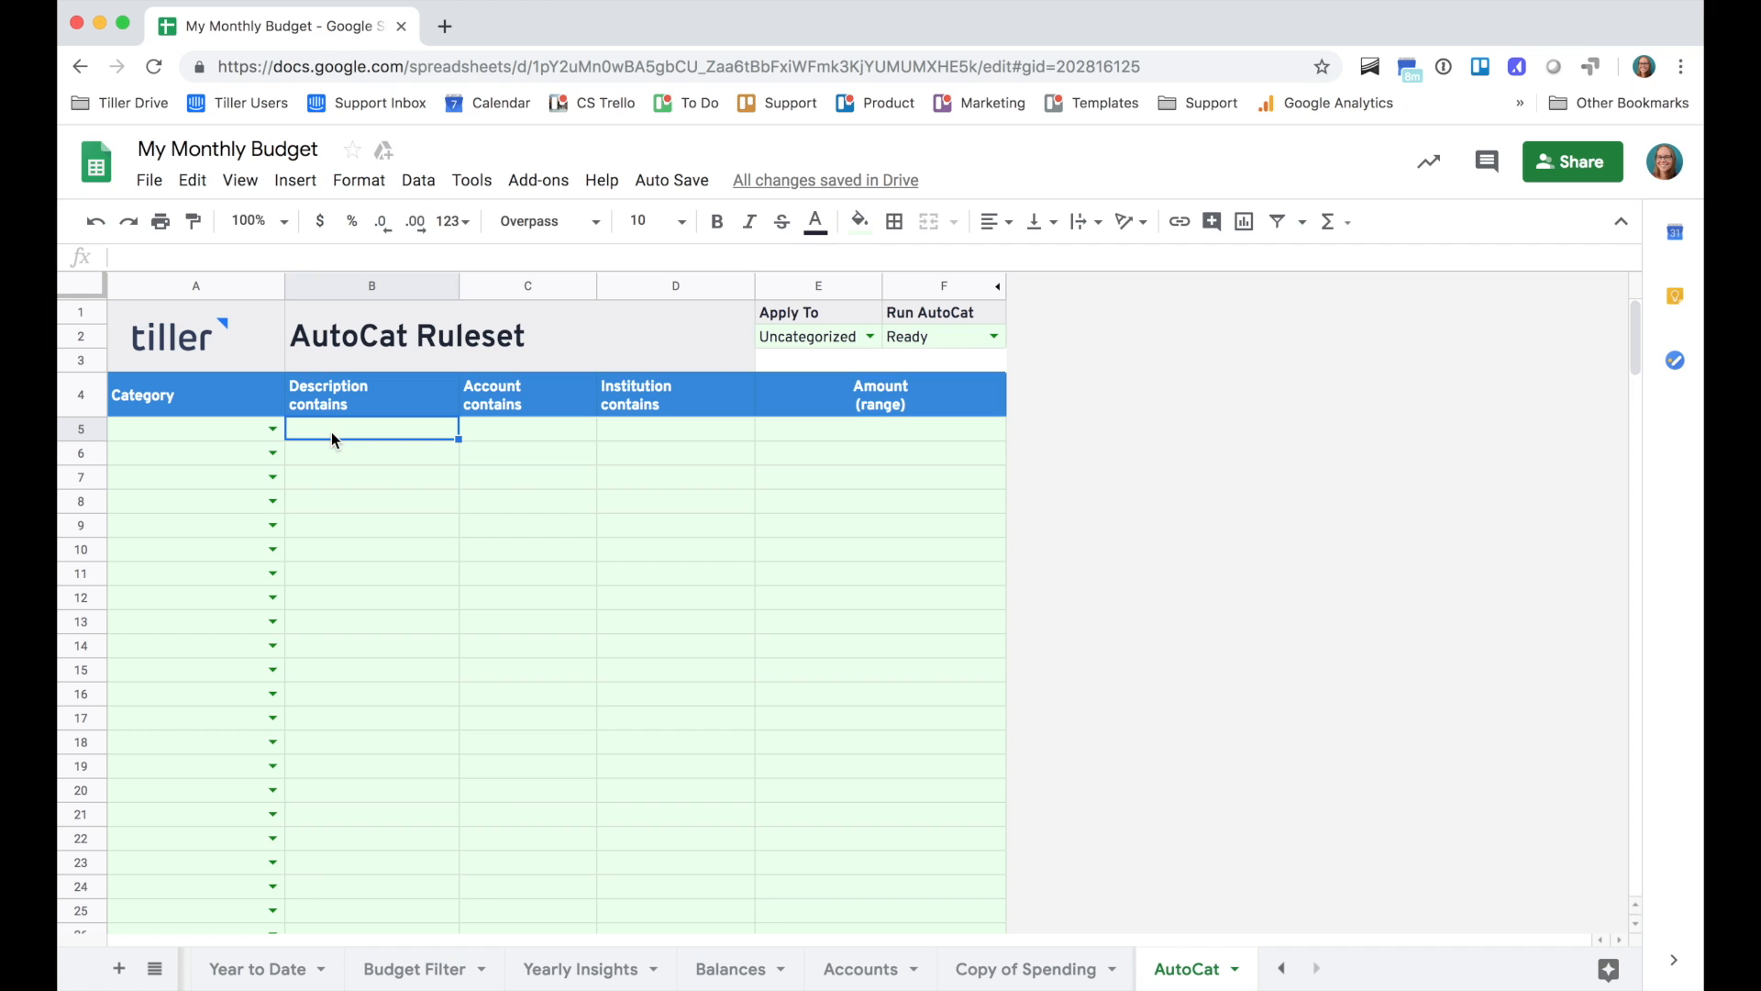
pyautogui.click(273, 428)
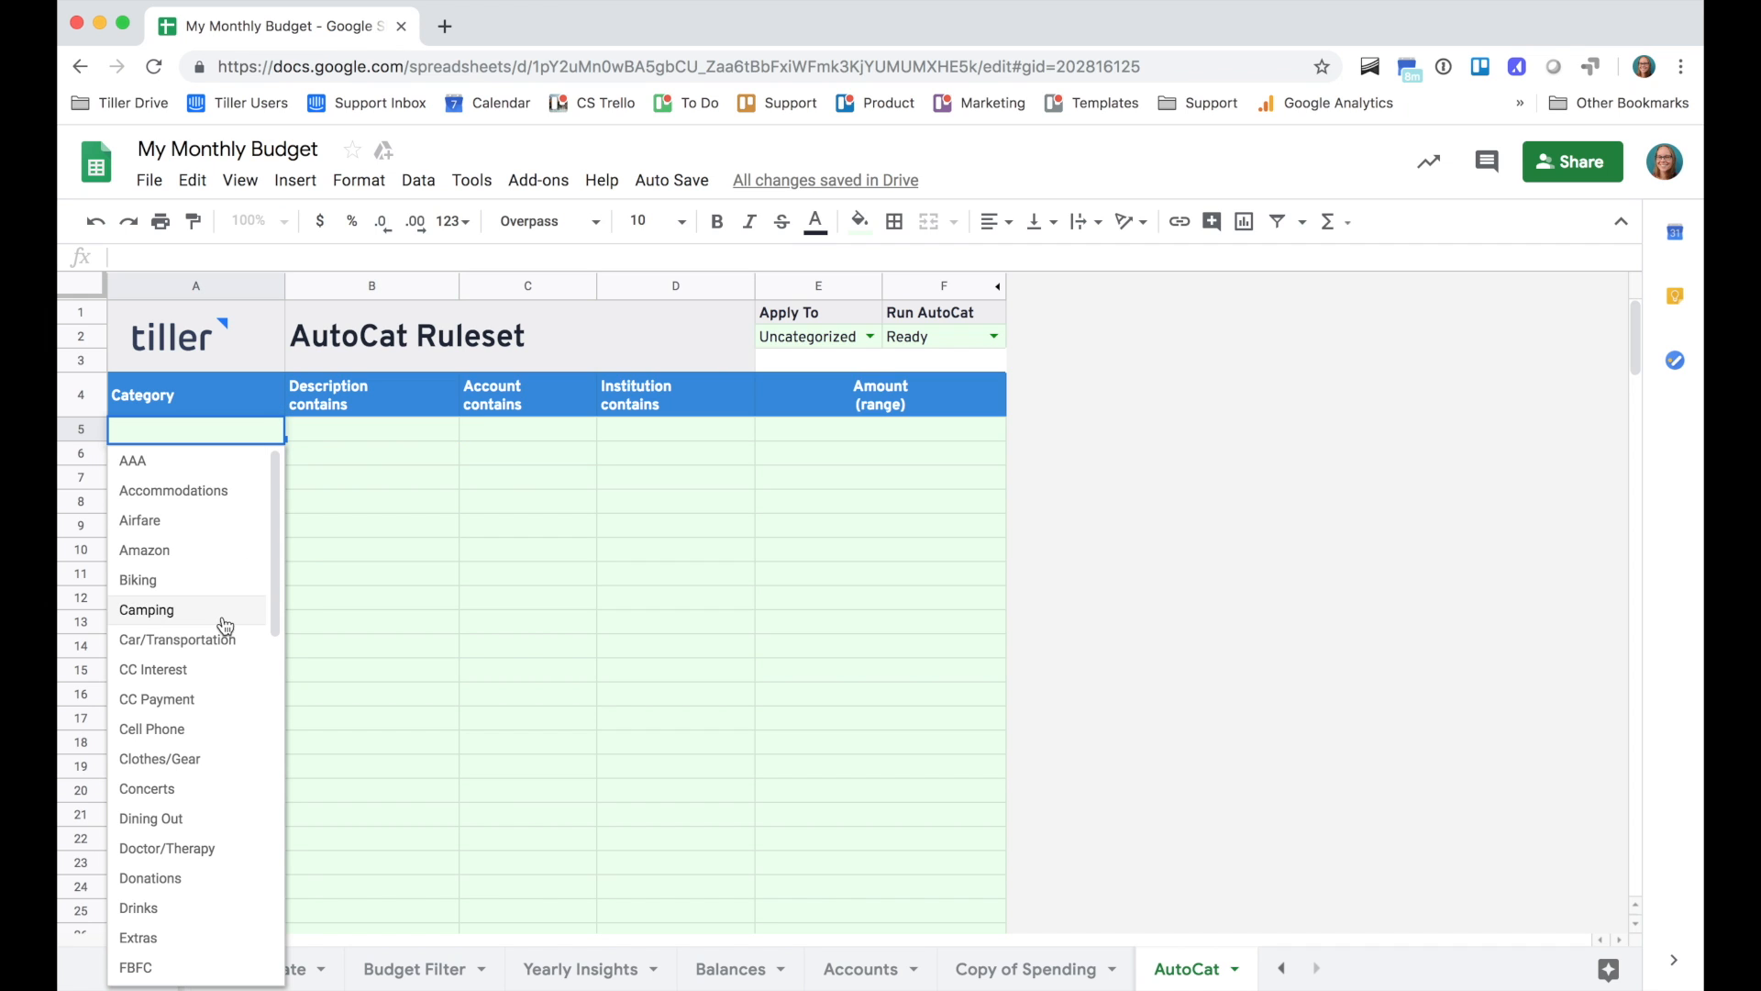
pyautogui.scroll(-5, 215, 706)
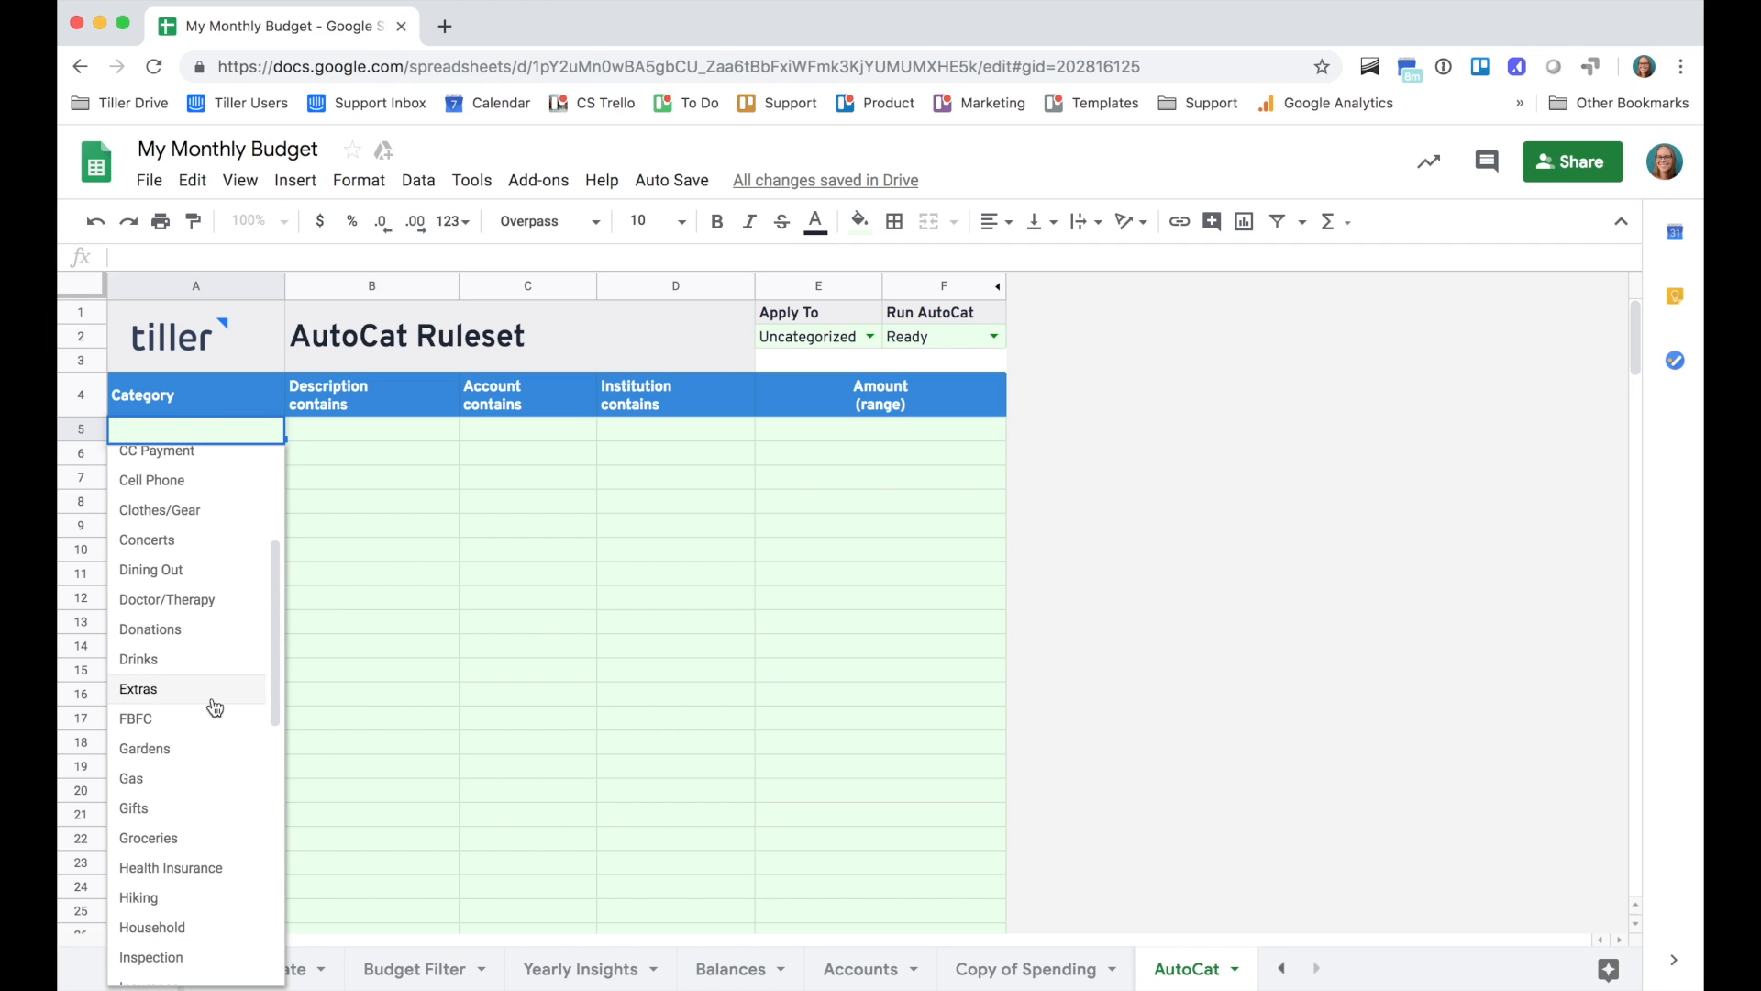
pyautogui.scroll(-2, 214, 705)
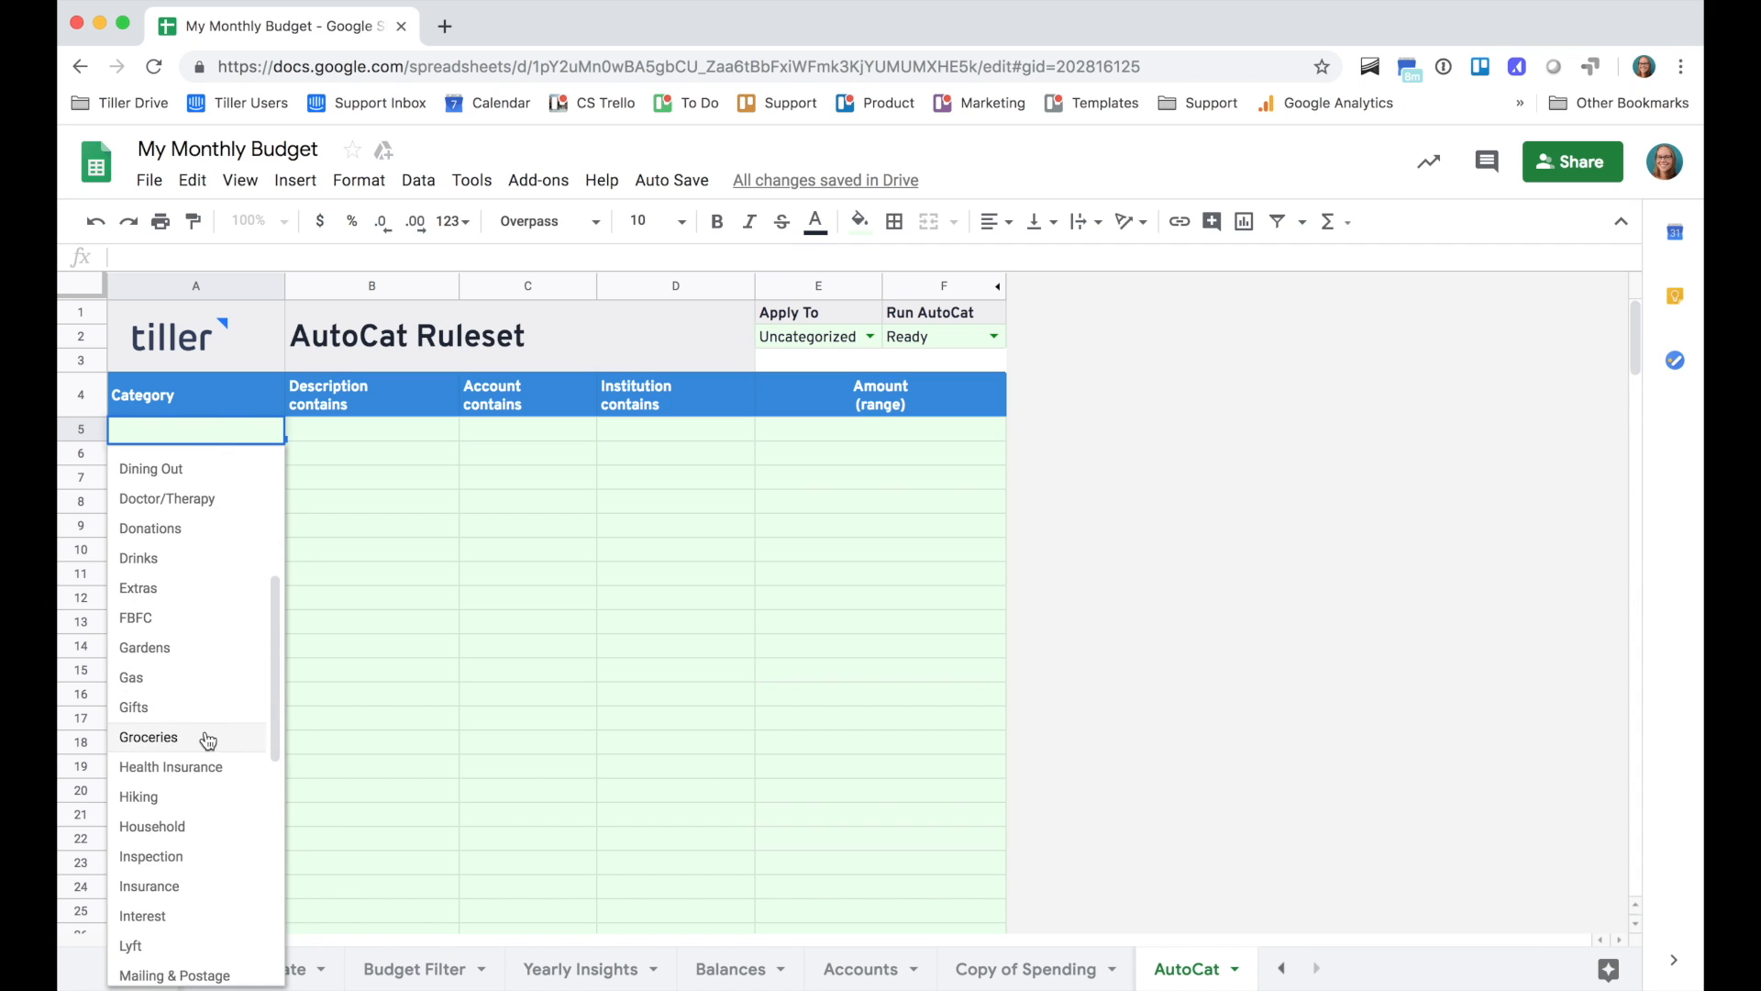
pyautogui.click(209, 736)
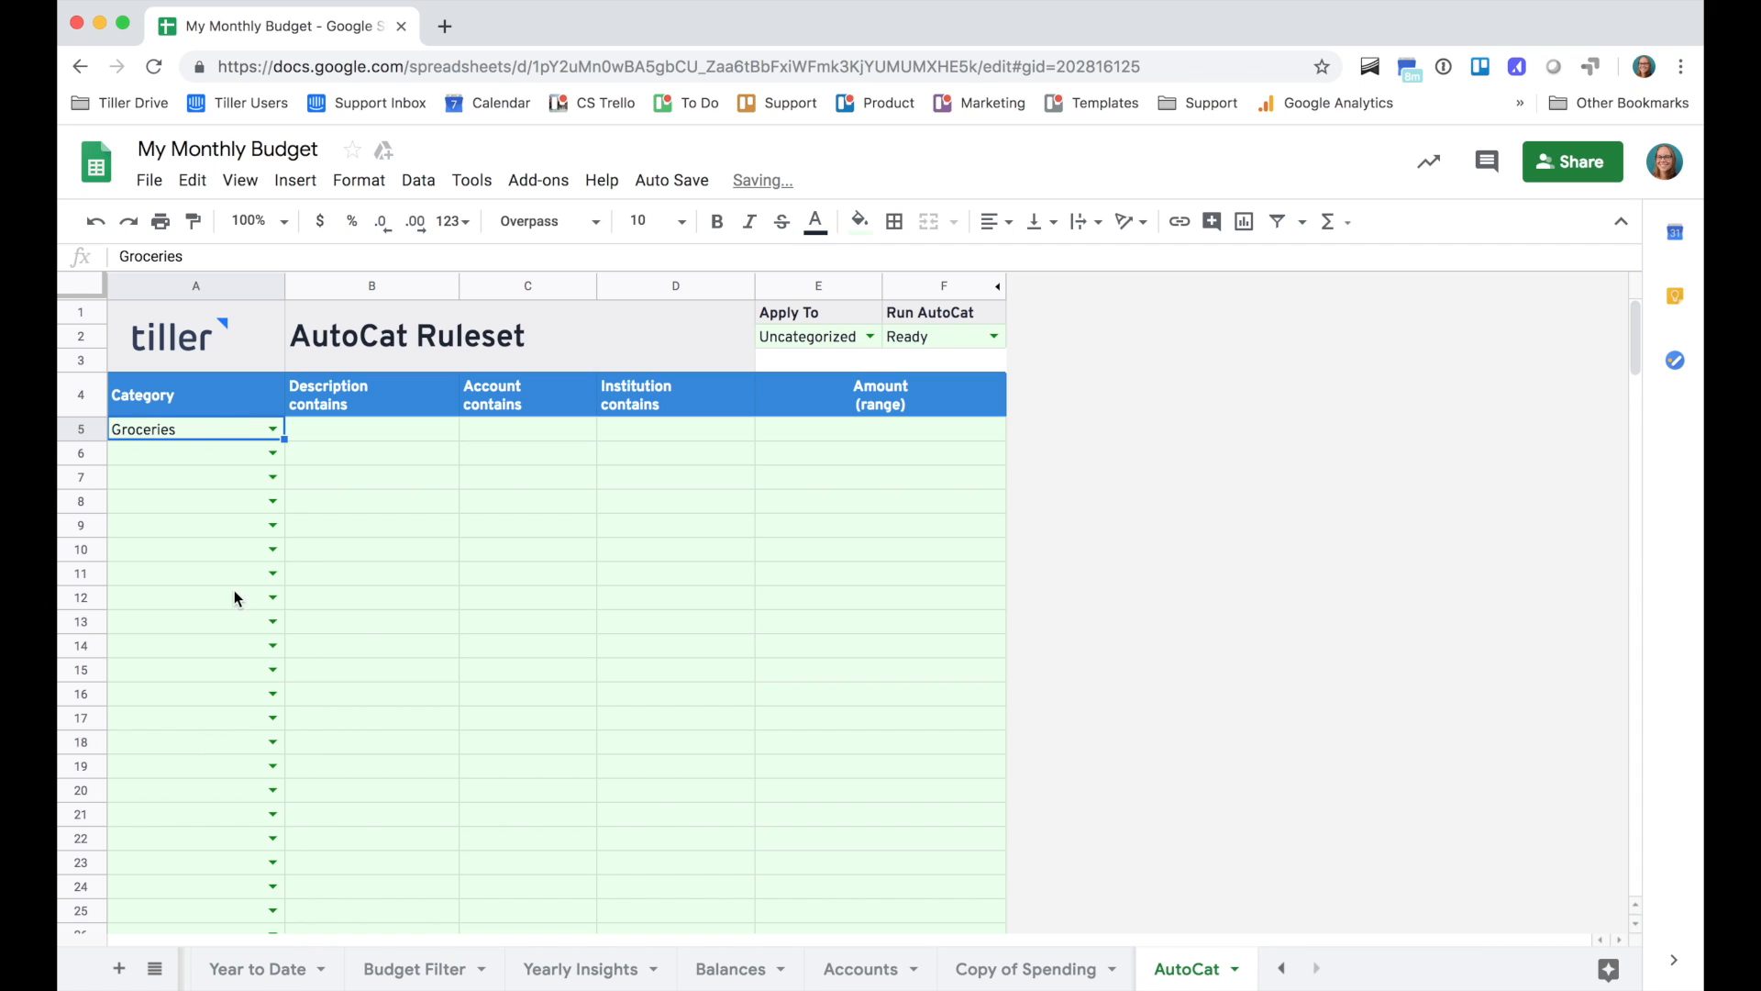
# Examine the Description column in the Transactions sheet for text to use in the rule
pyautogui.click(327, 437)
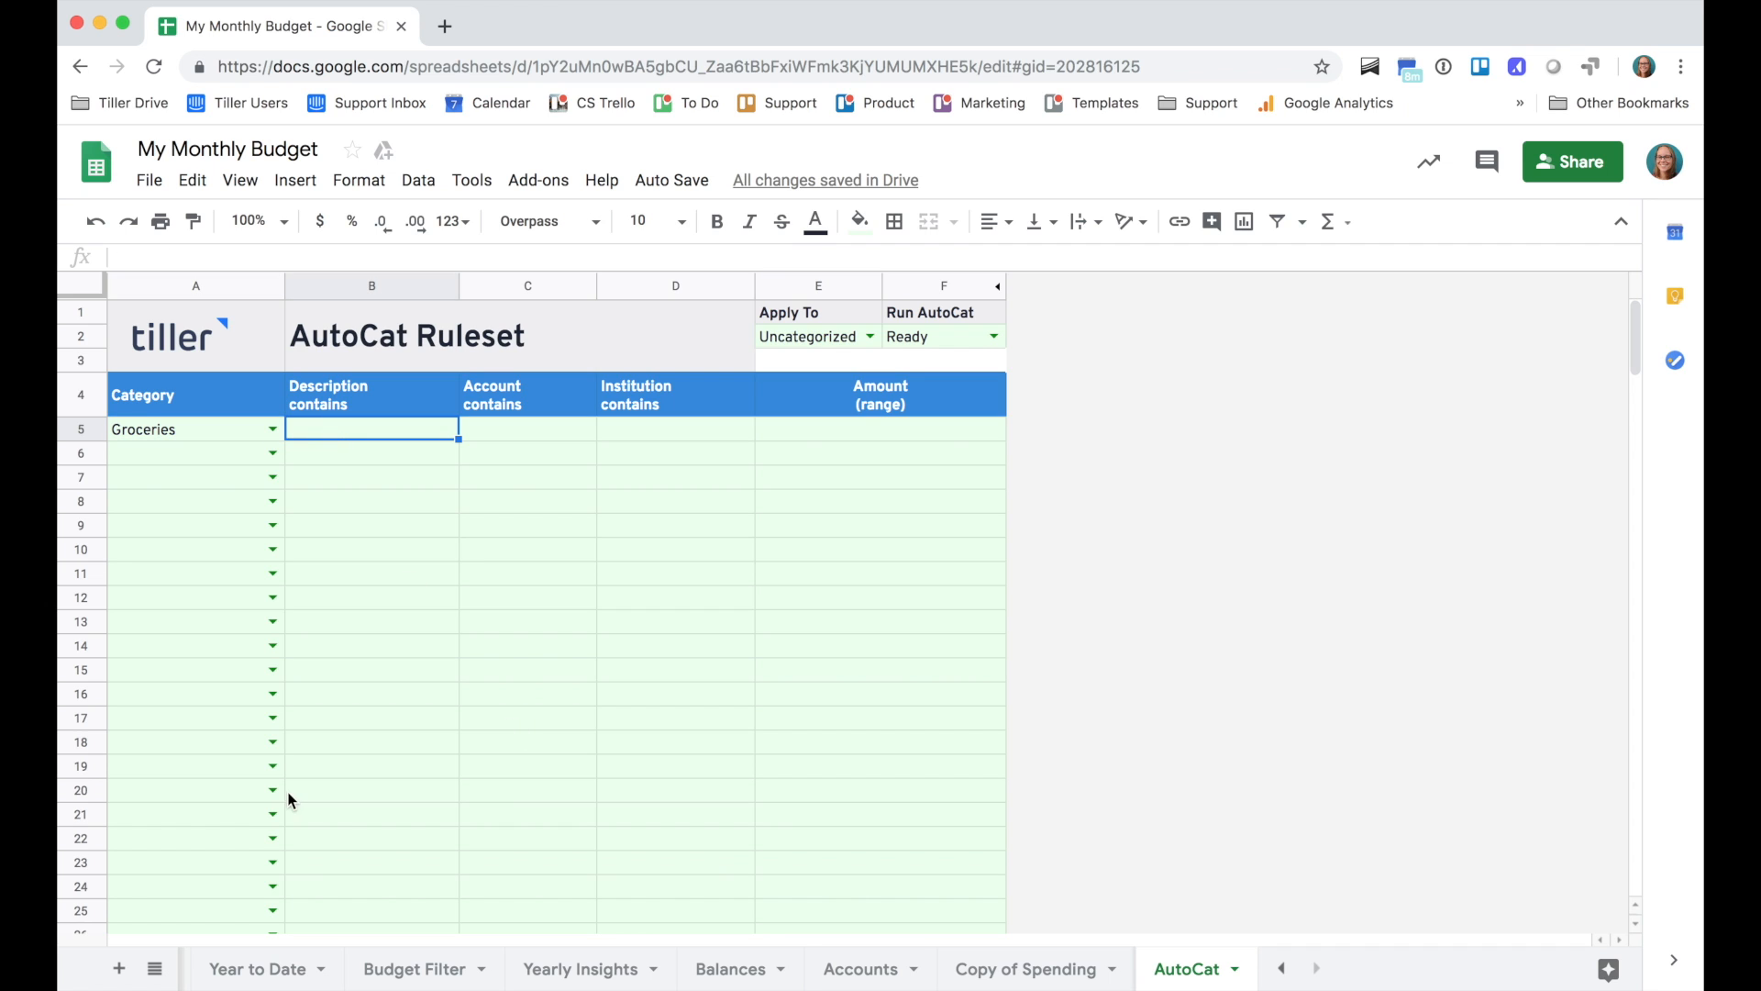
pyautogui.click(1281, 967)
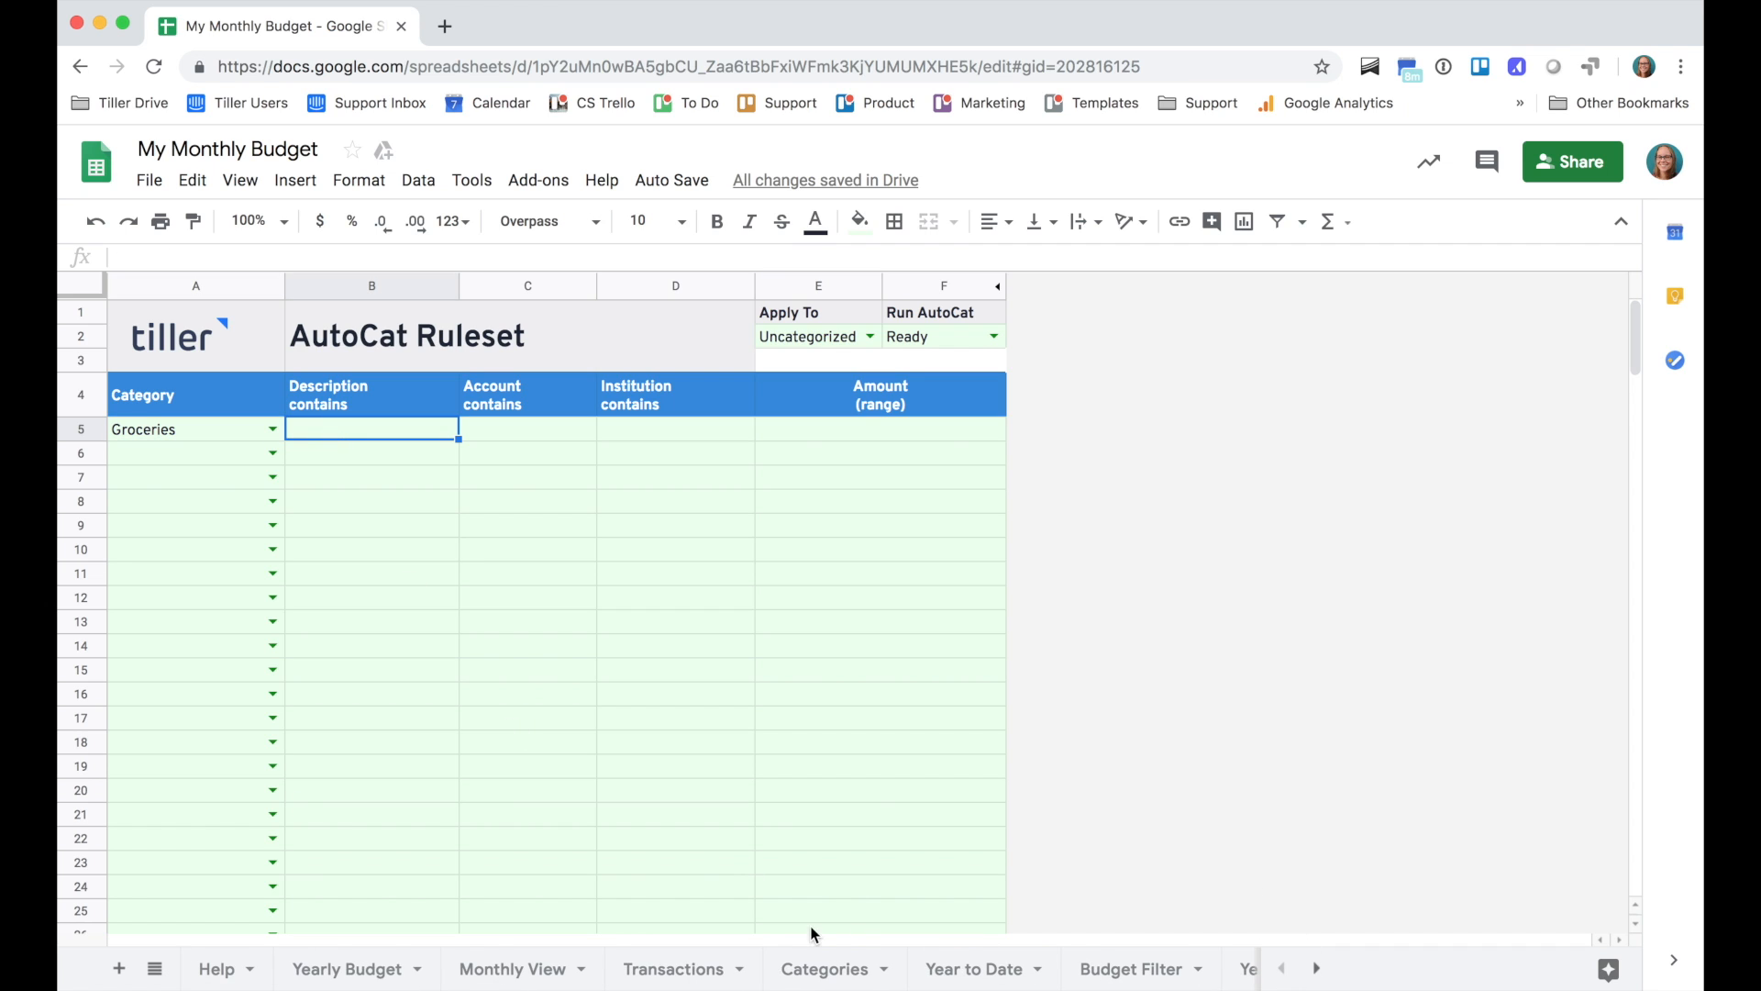
pyautogui.click(668, 968)
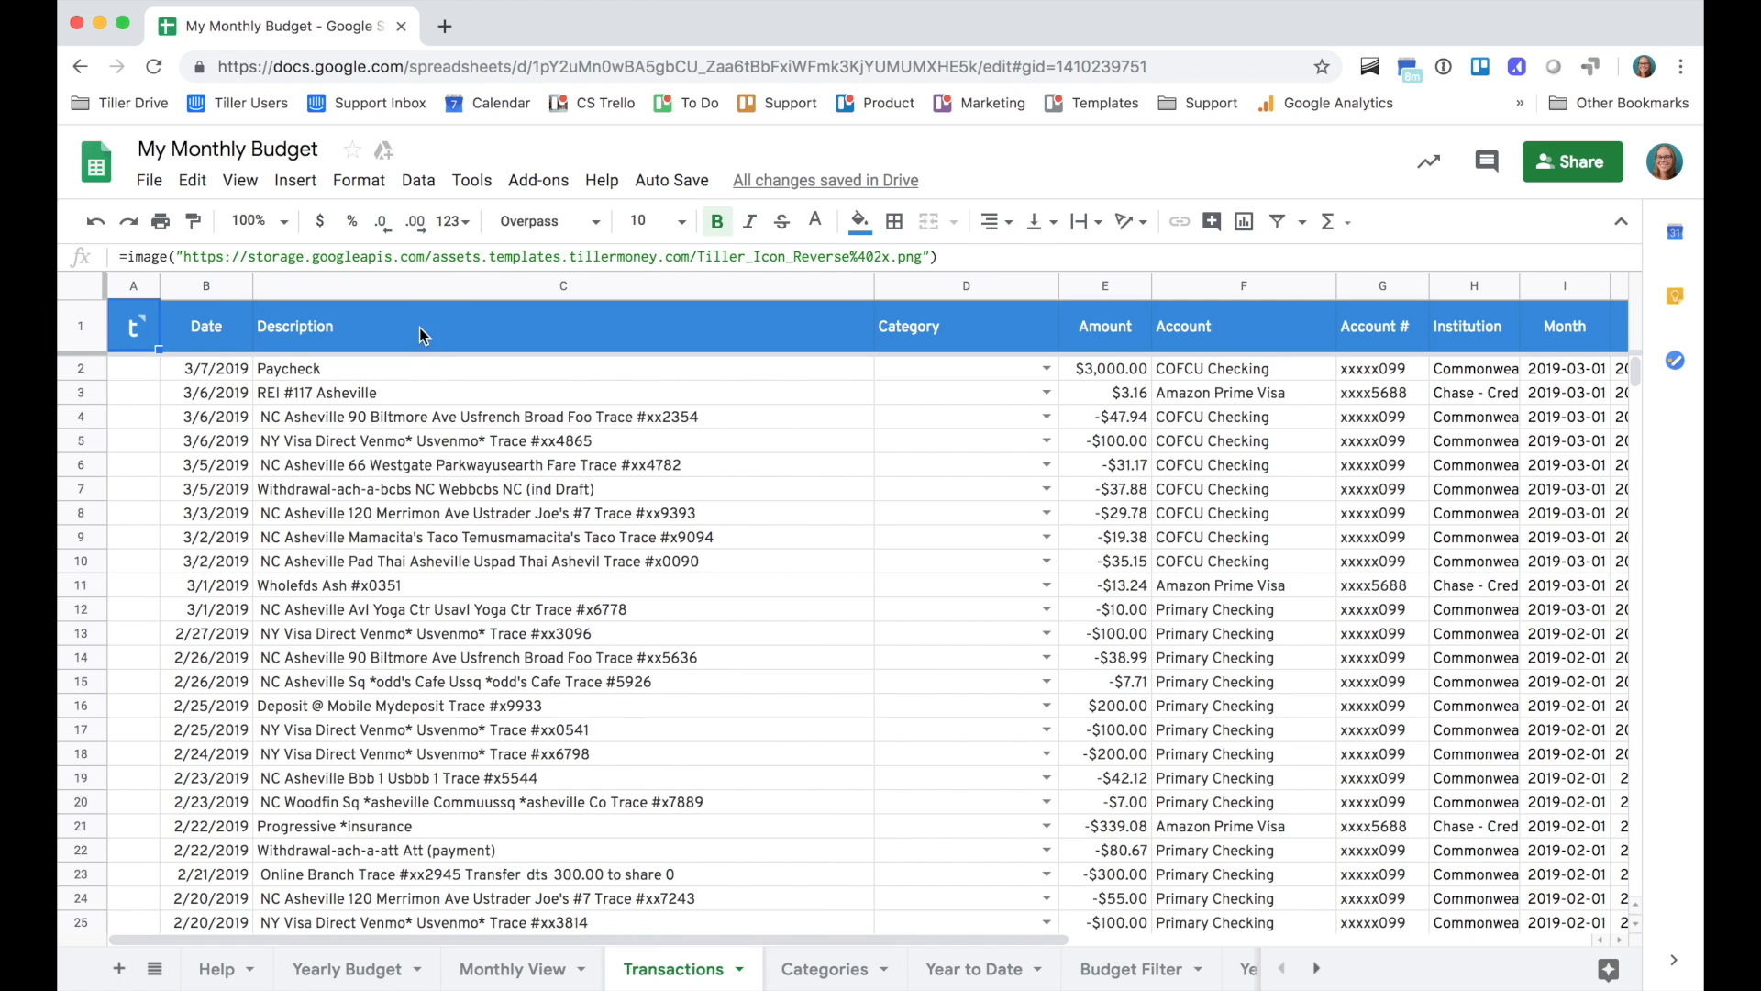
pyautogui.click(425, 286)
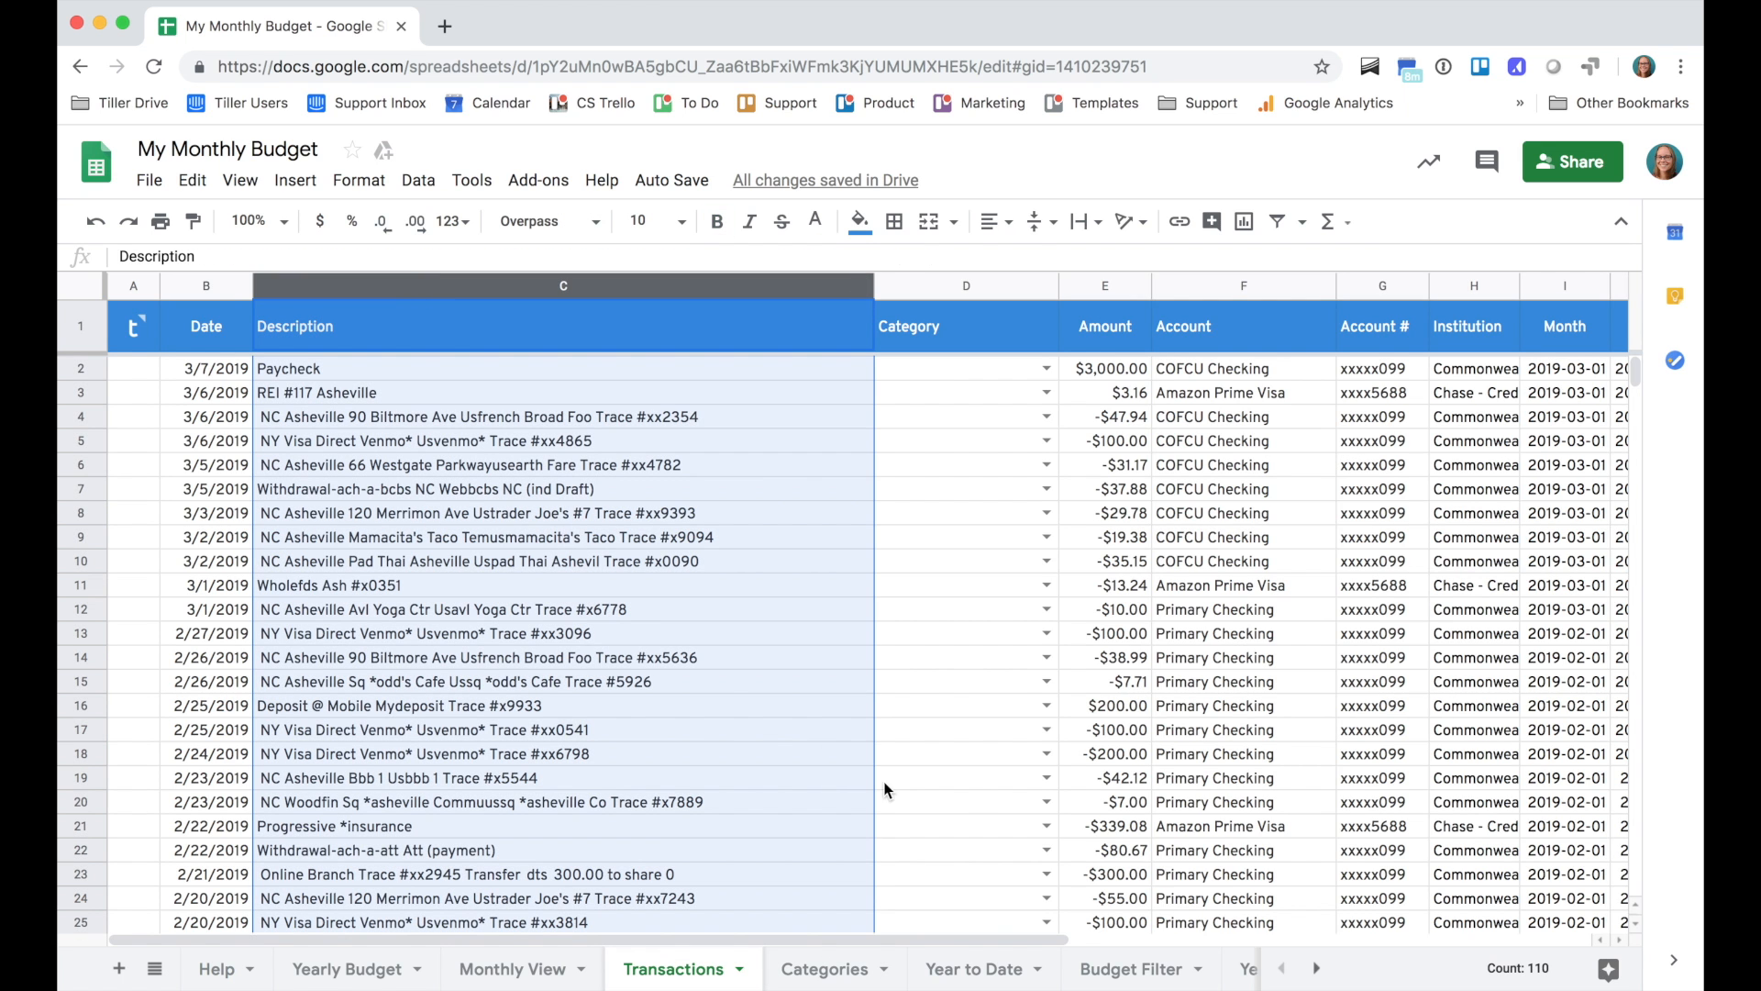
# Enter "French" as the Description contains criterion of the Groceries rule in the AutoCat sheet
pyautogui.click(1316, 967)
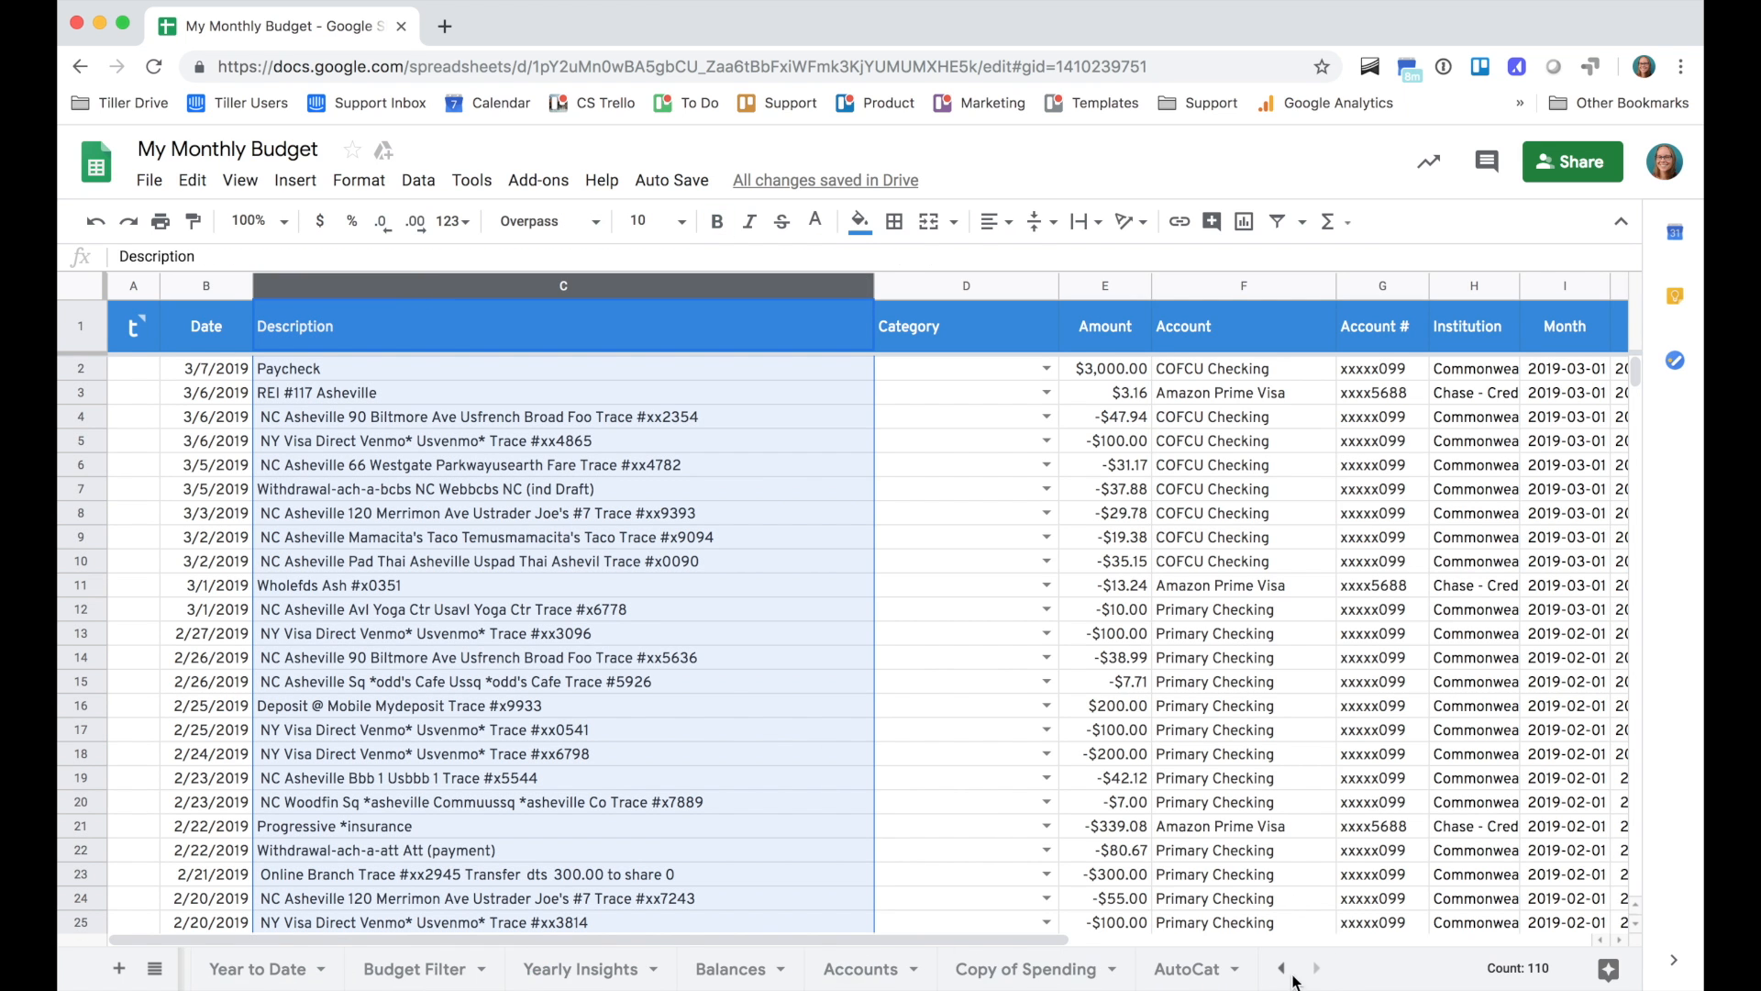
pyautogui.click(1160, 968)
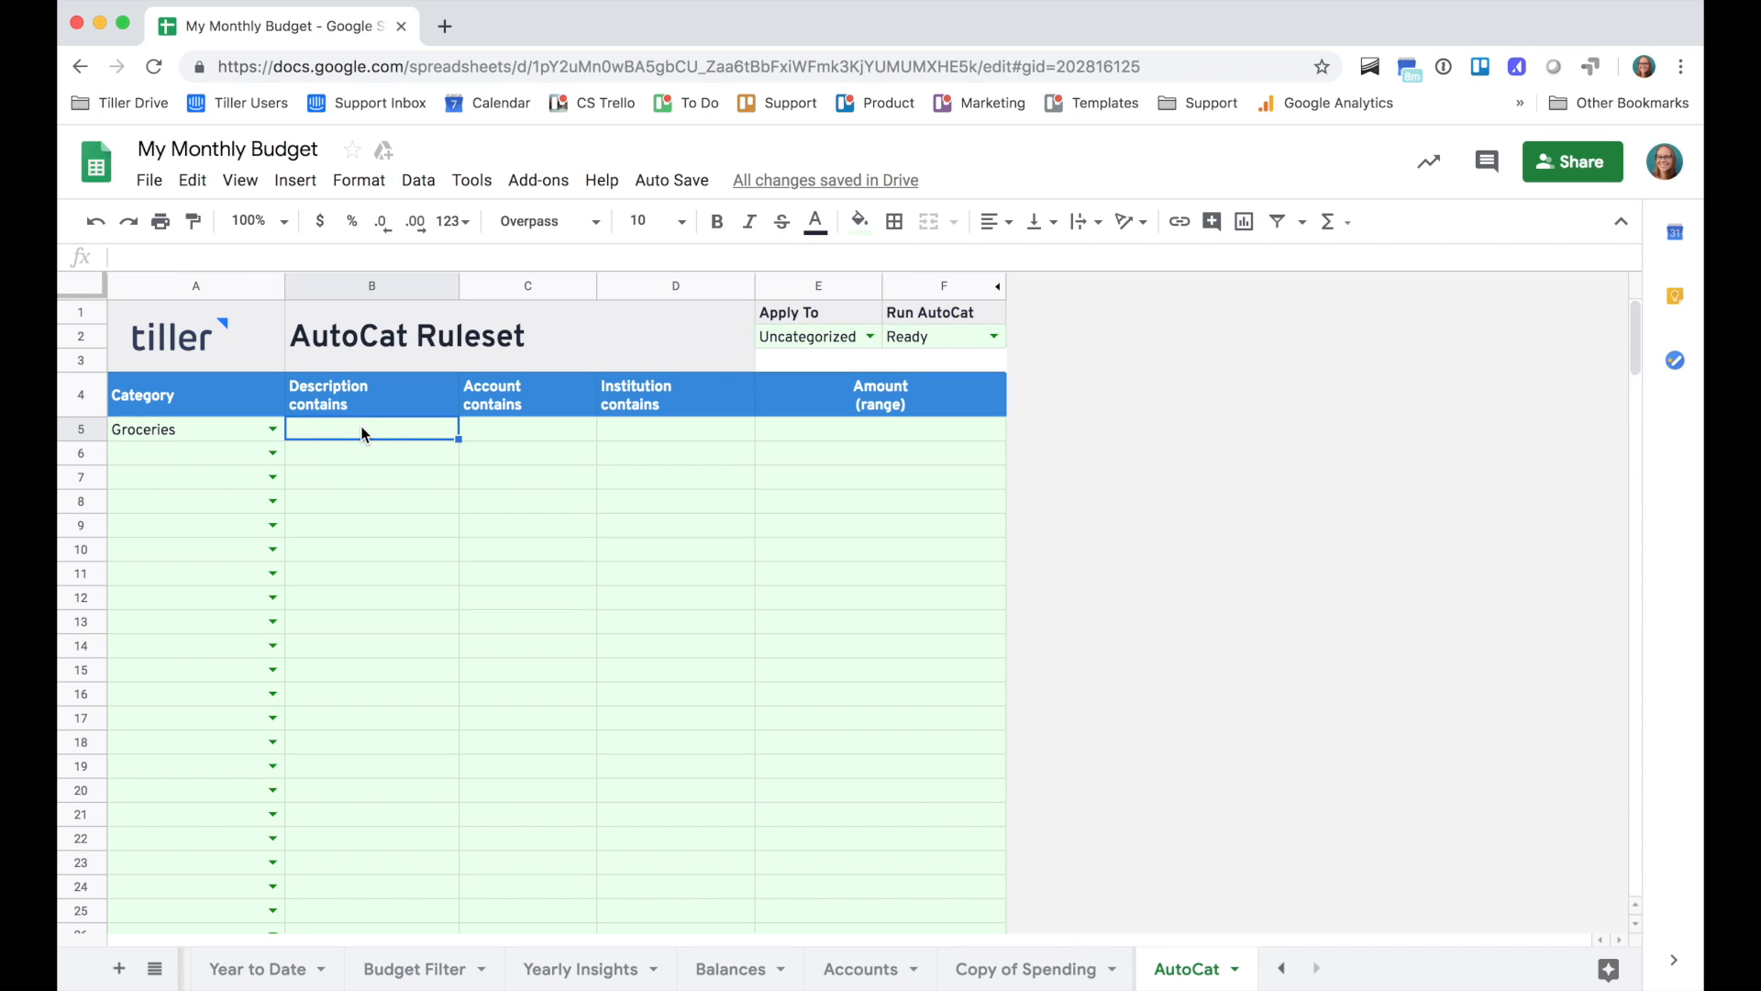
pyautogui.write('French')
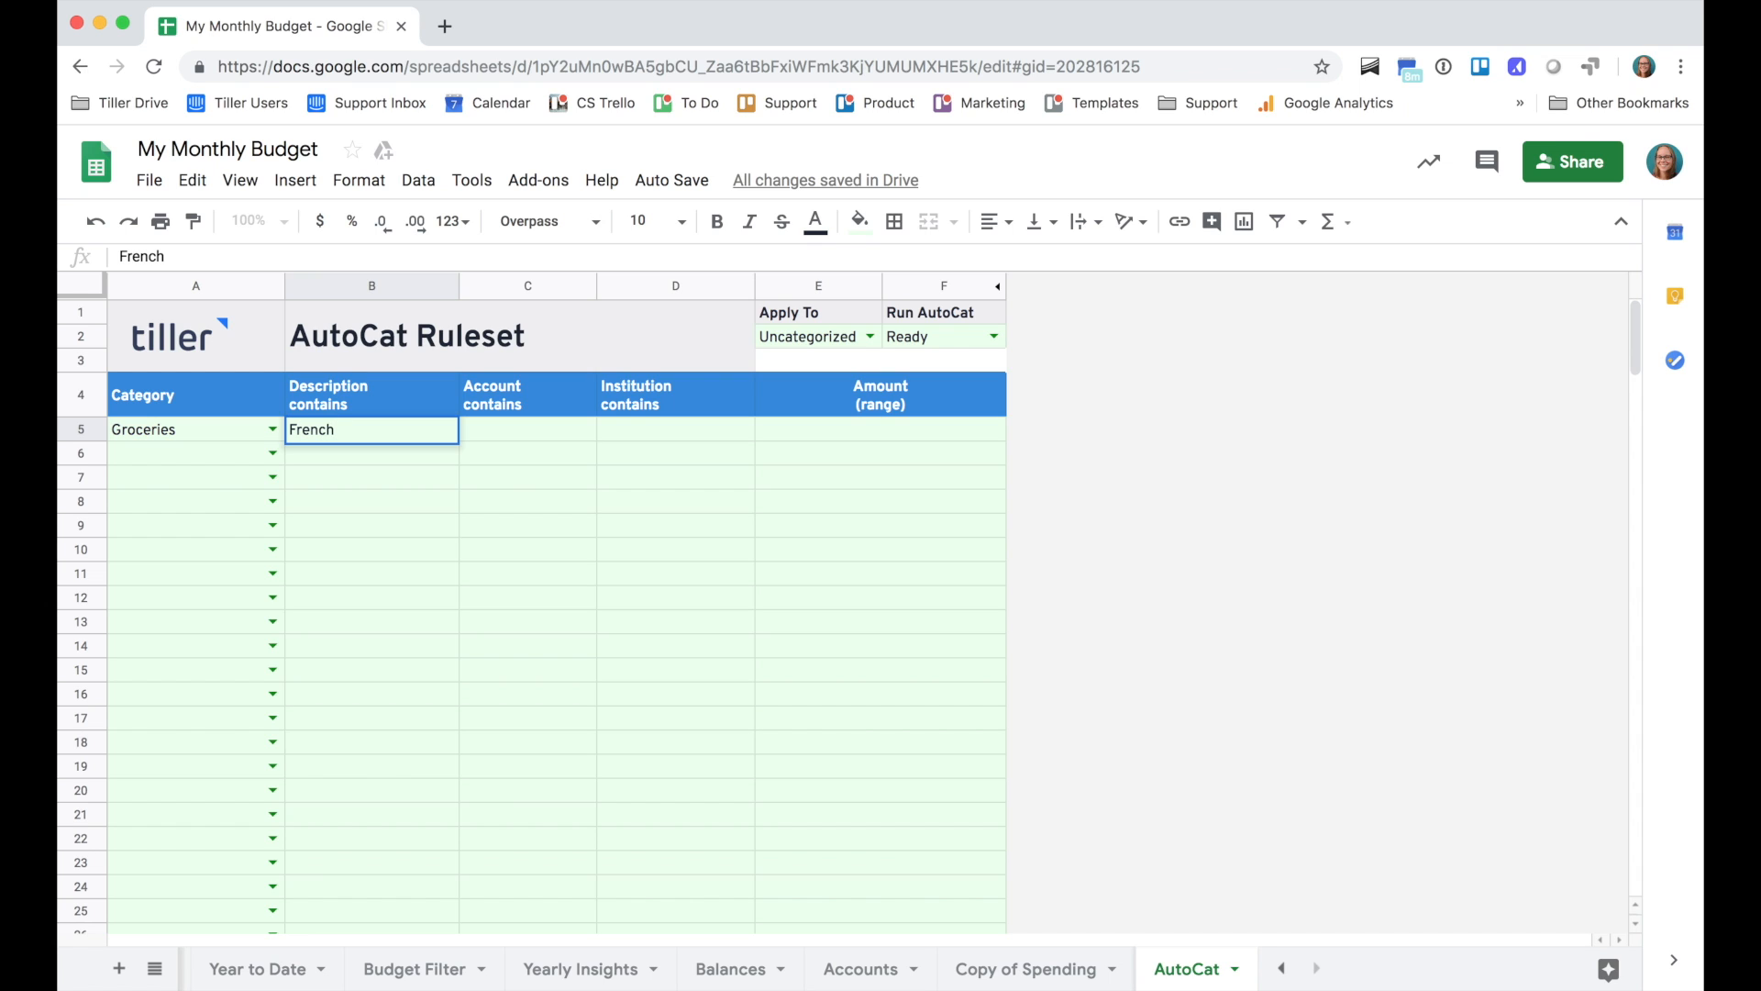
pyautogui.press('Tab')
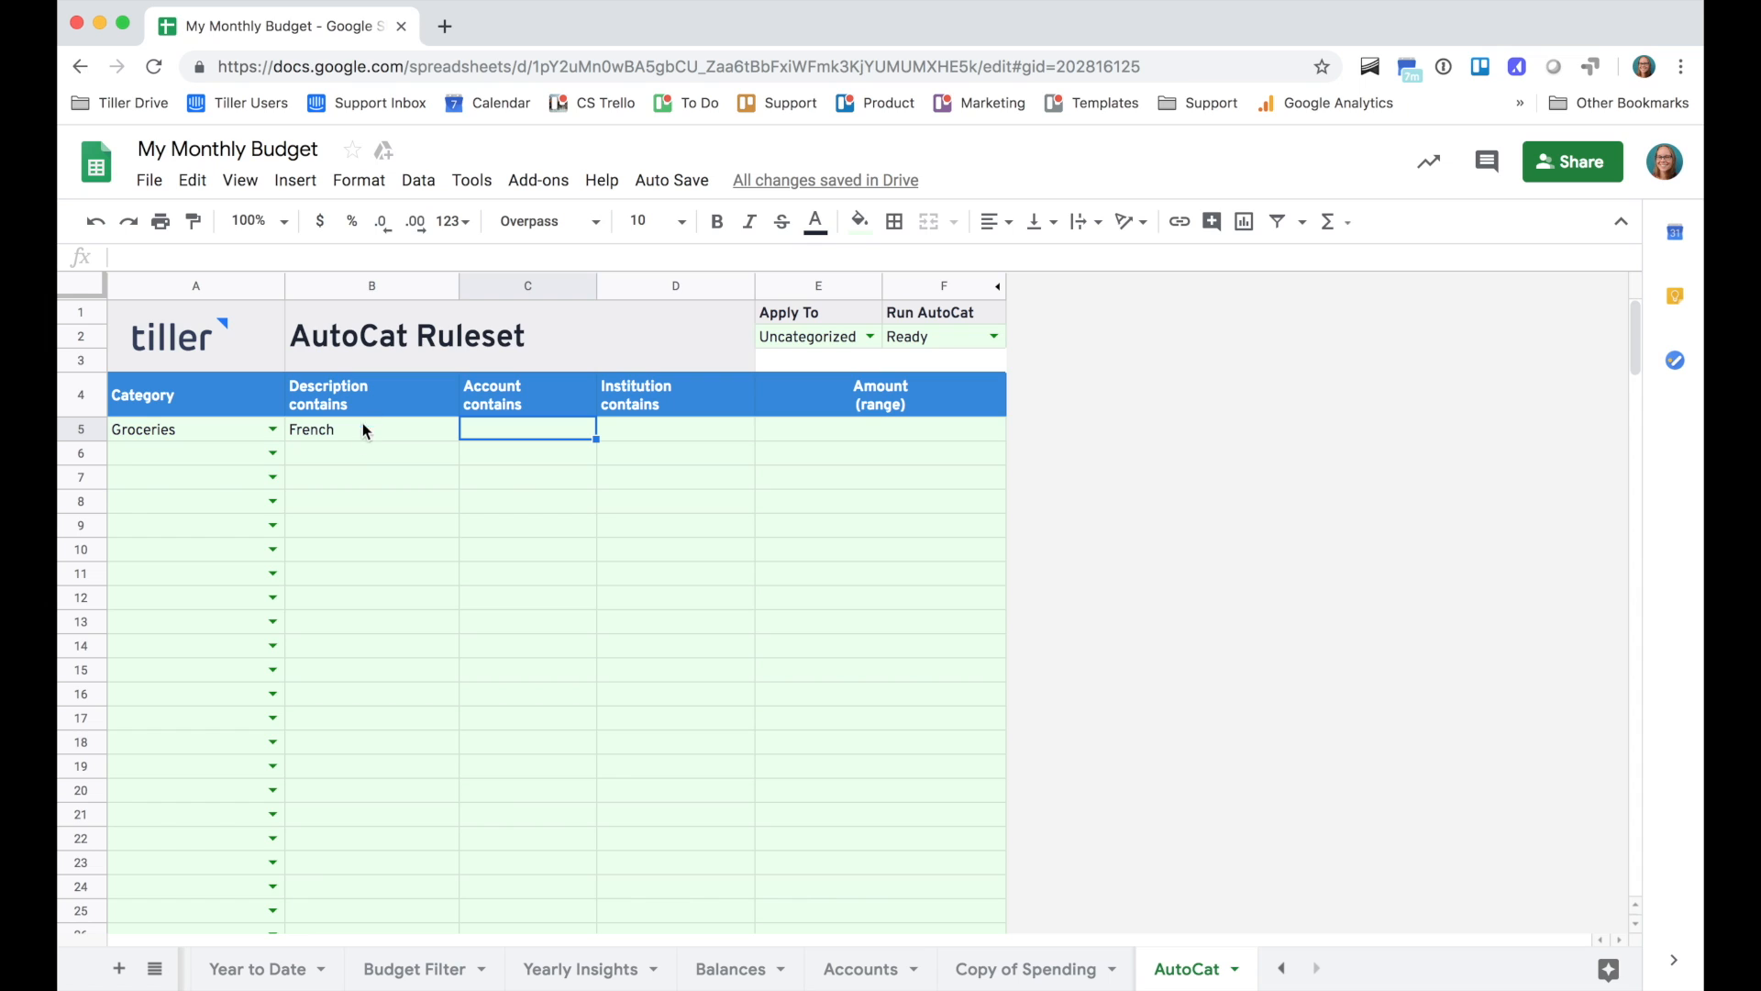
# Run AutoCat with the Groceries rule and keep Apply To set to Uncategorized
pyautogui.click(994, 338)
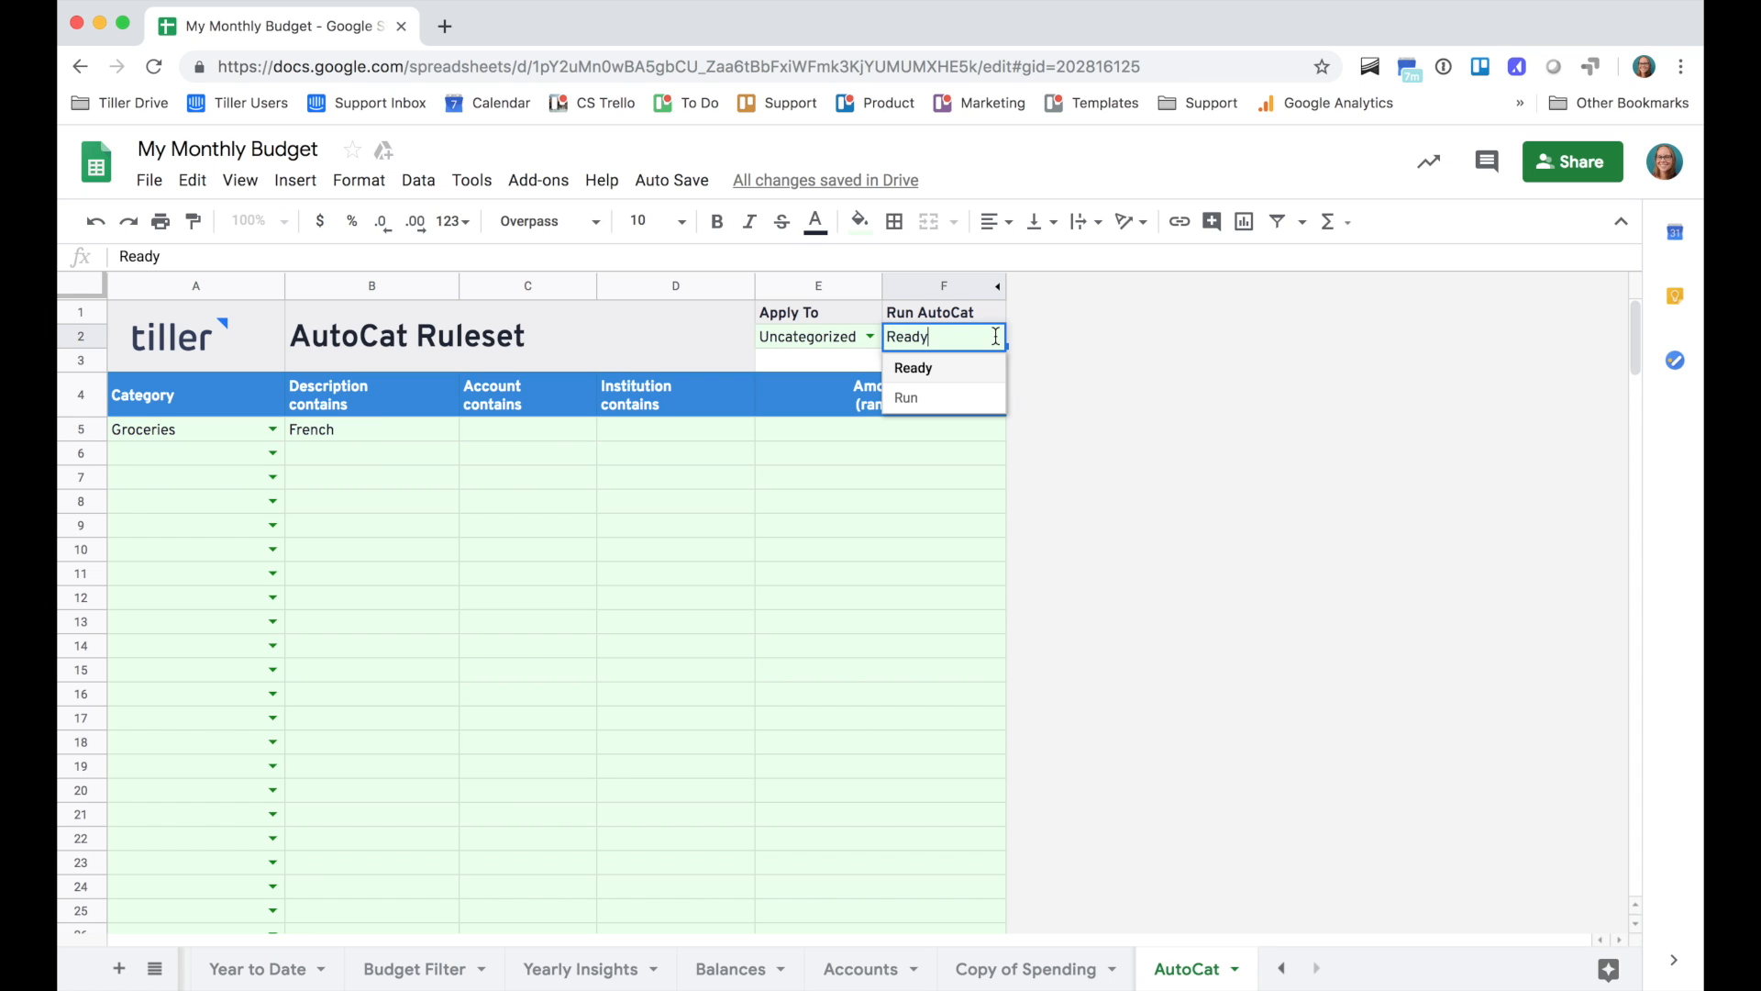
pyautogui.click(942, 402)
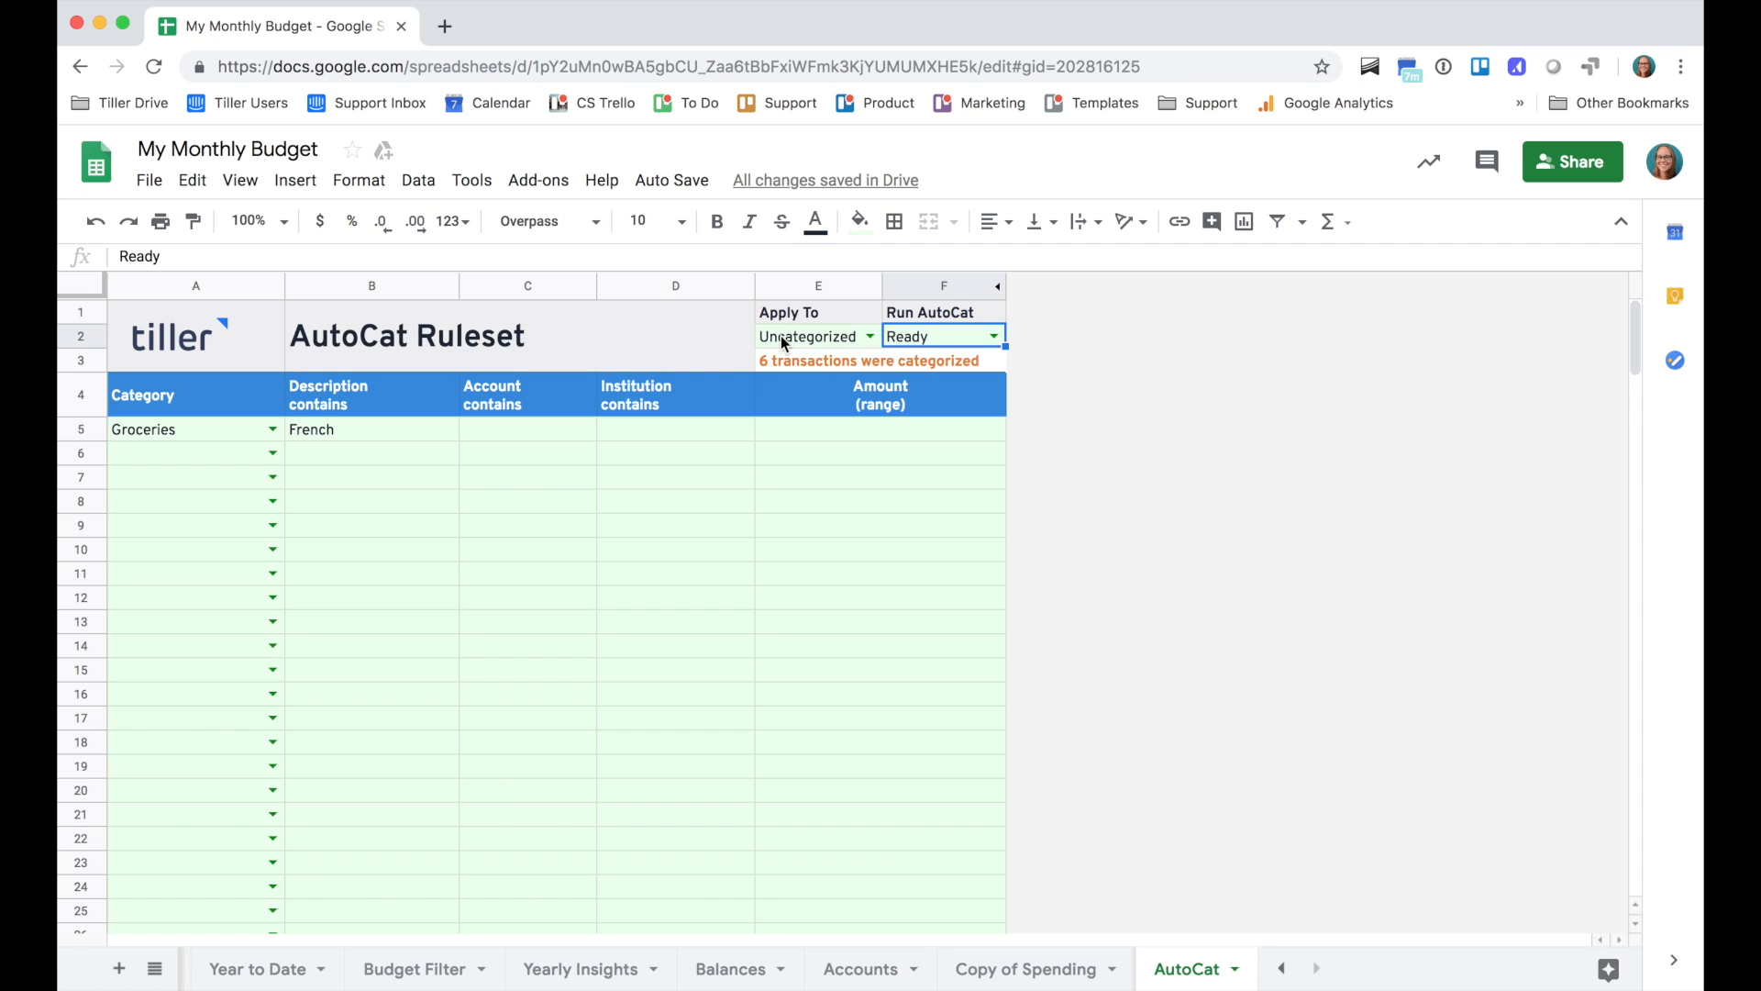
pyautogui.click(870, 336)
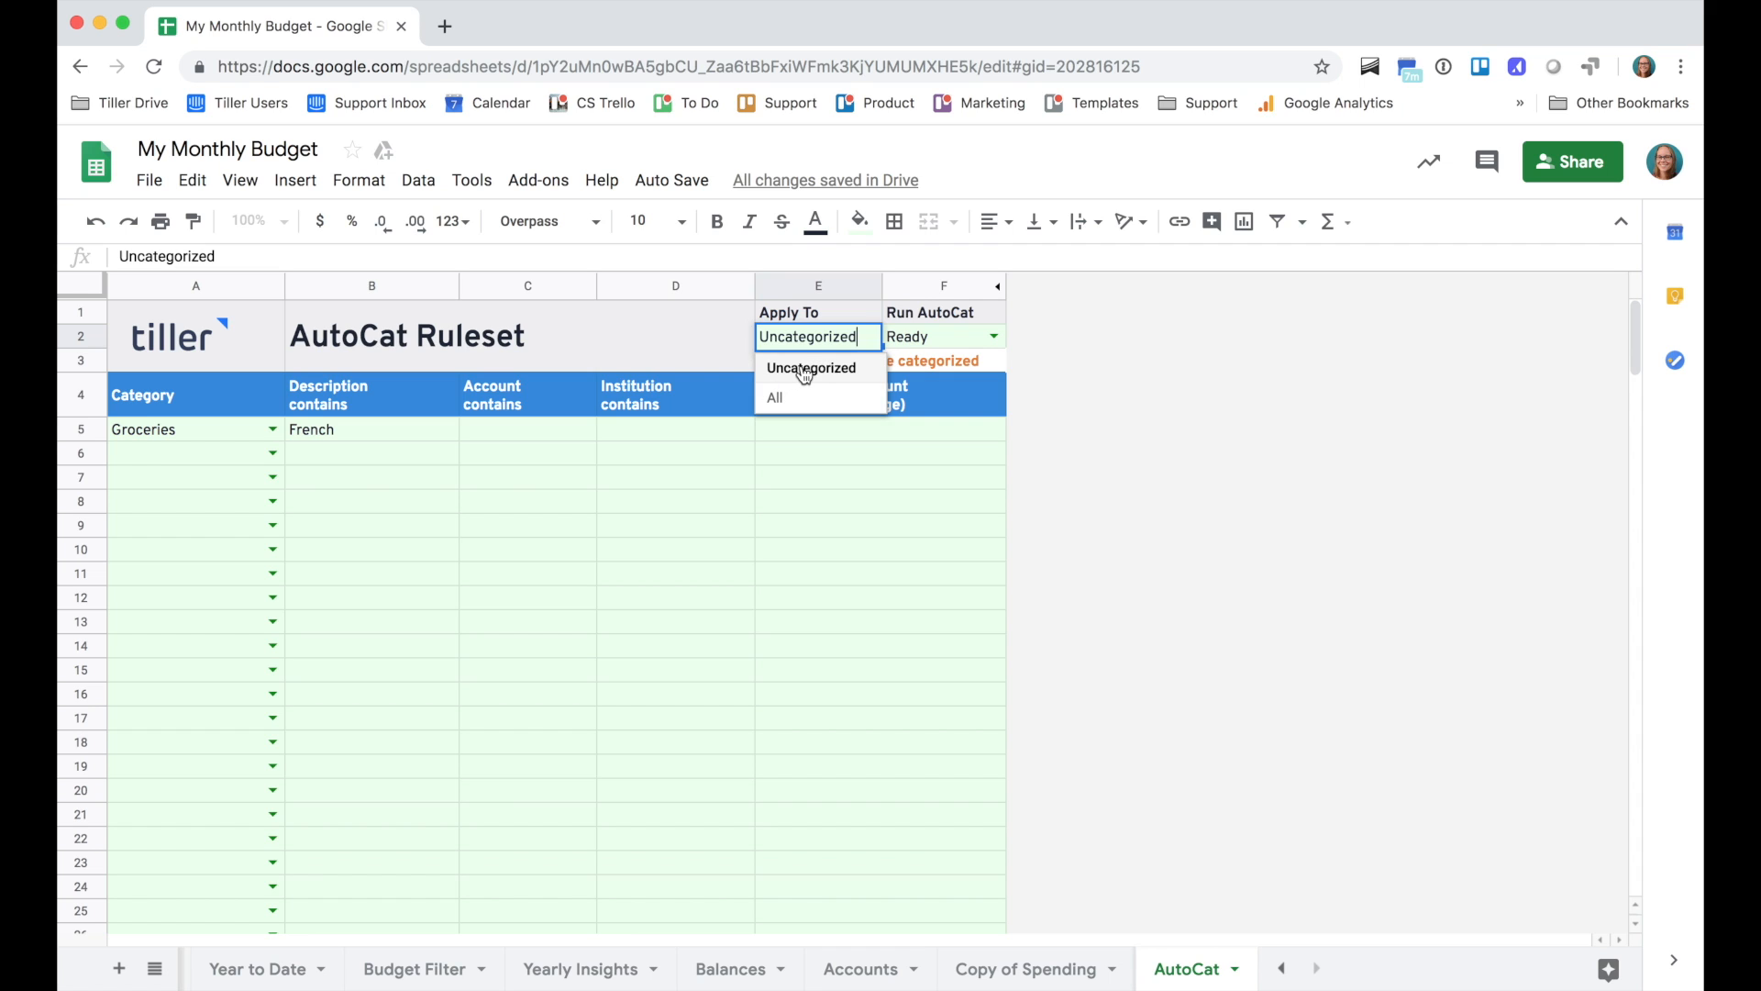
pyautogui.click(812, 366)
pyautogui.click(784, 369)
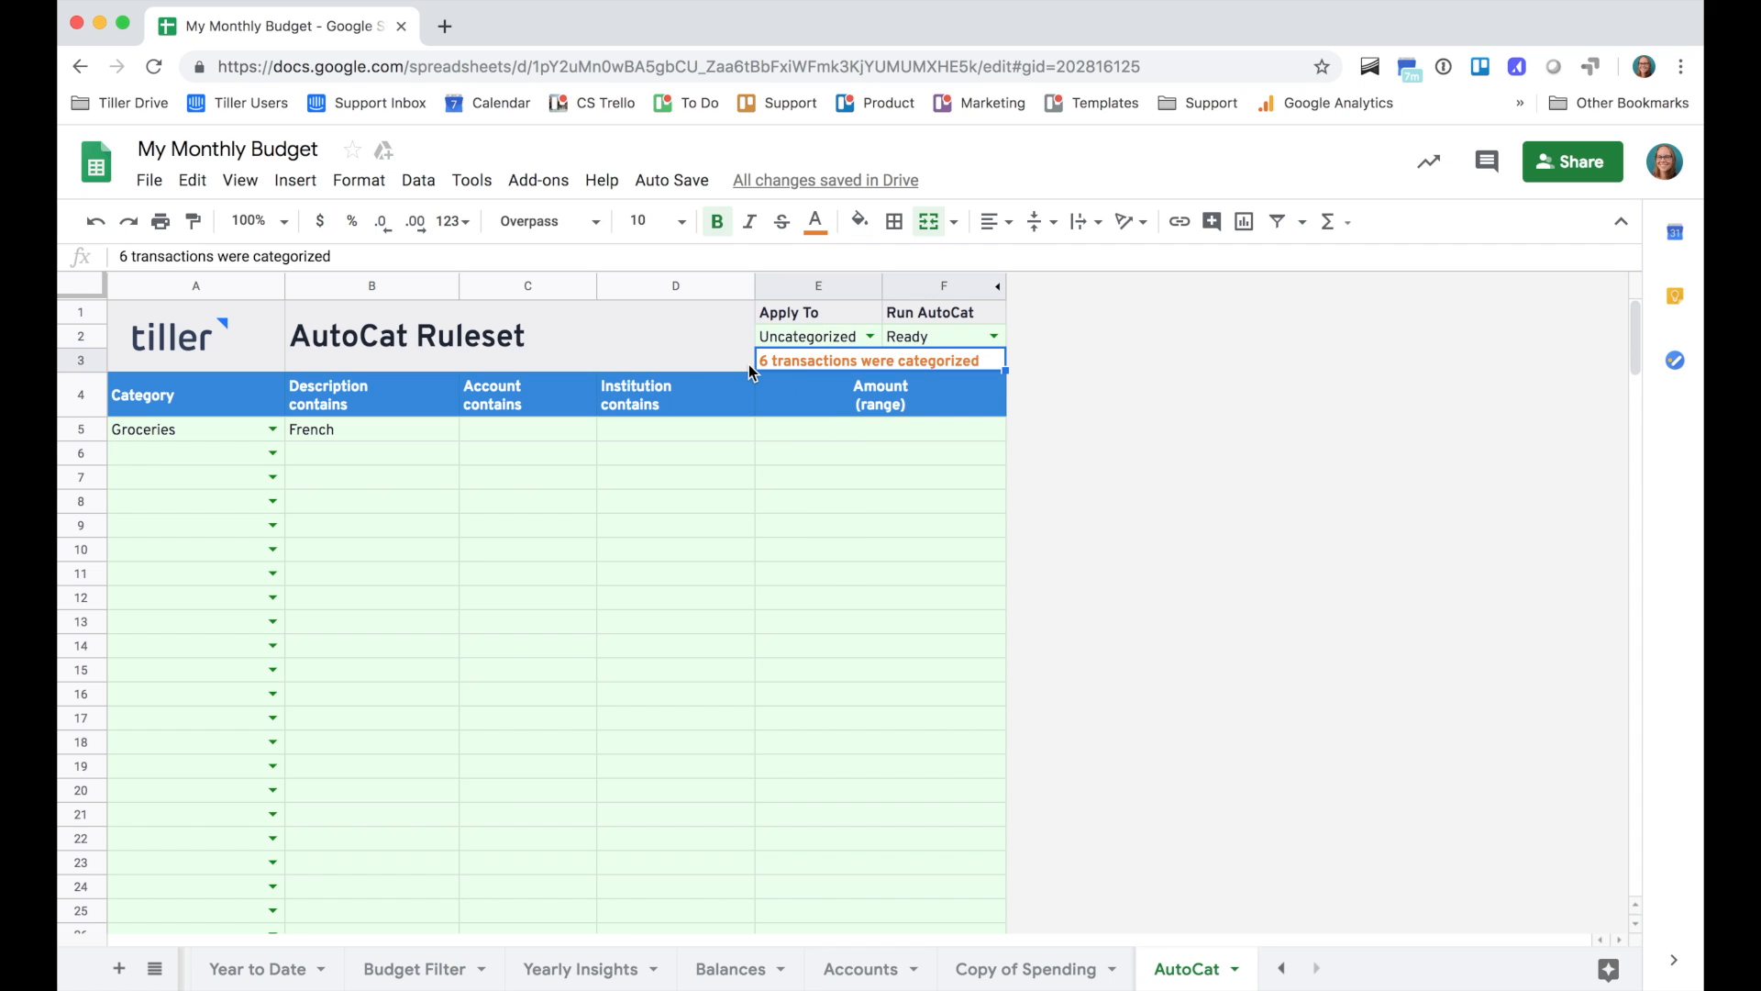
# Examine the Category and Categorized Date columns in the Transactions sheet for the transactions matched by the Groceries rule
pyautogui.click(1281, 967)
pyautogui.click(674, 965)
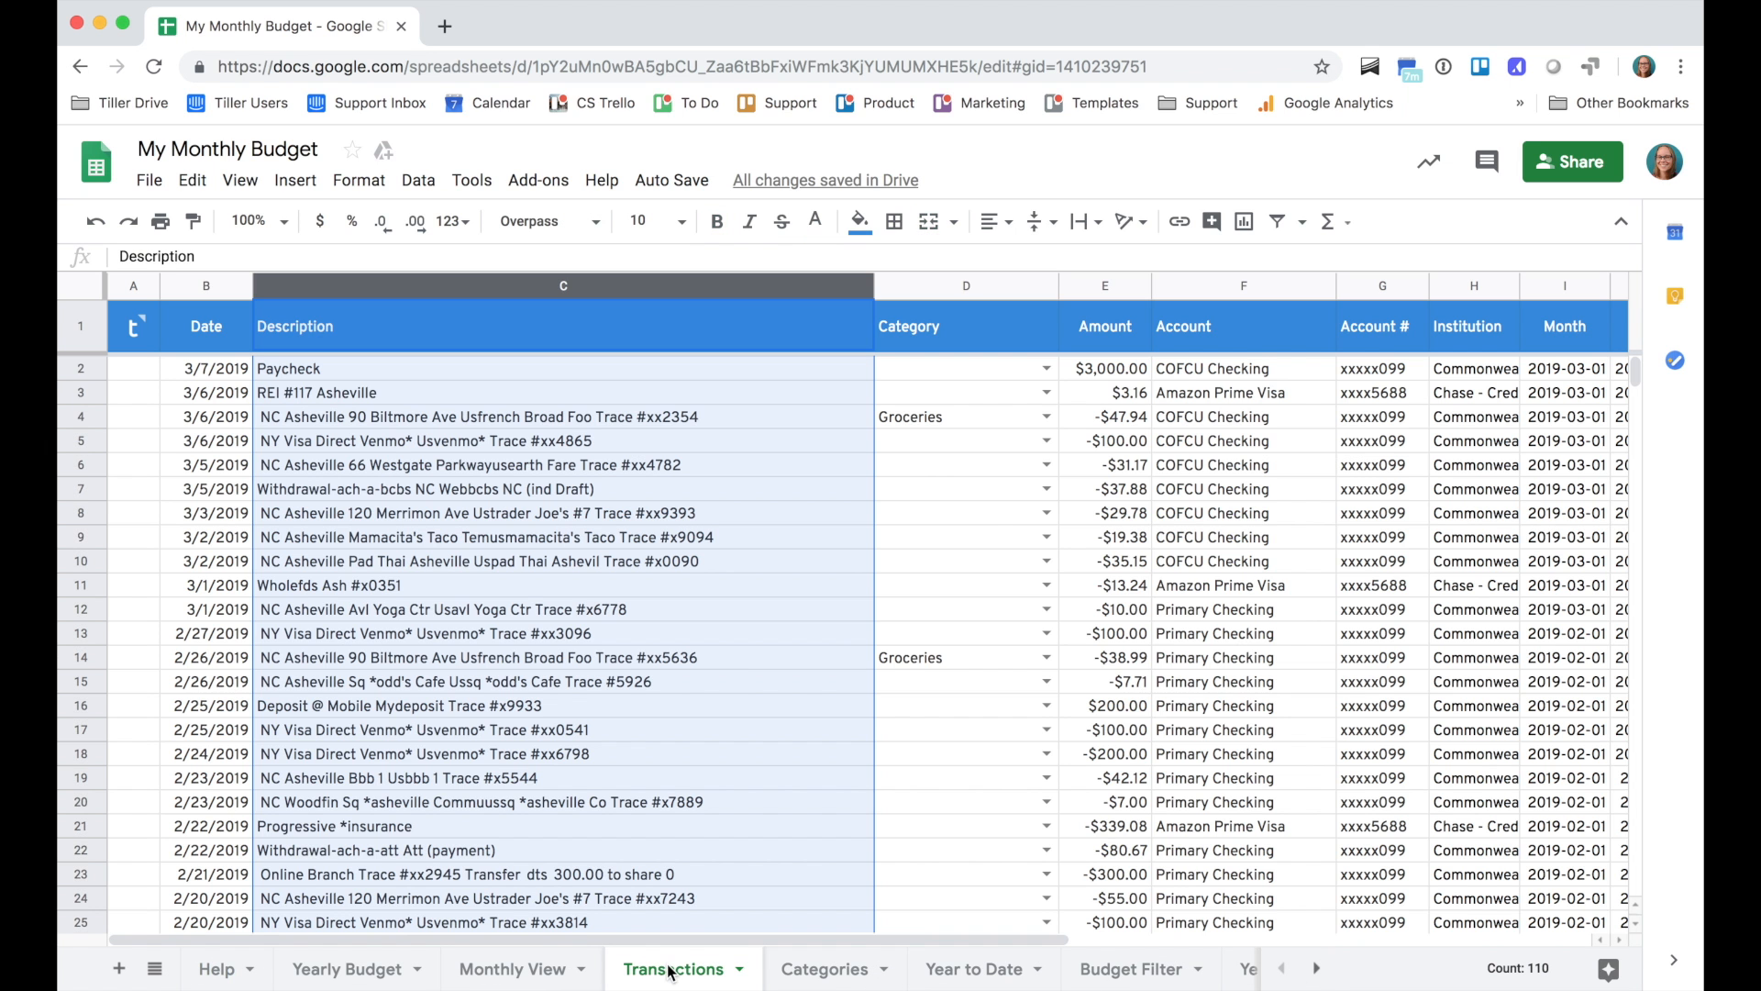
pyautogui.click(955, 420)
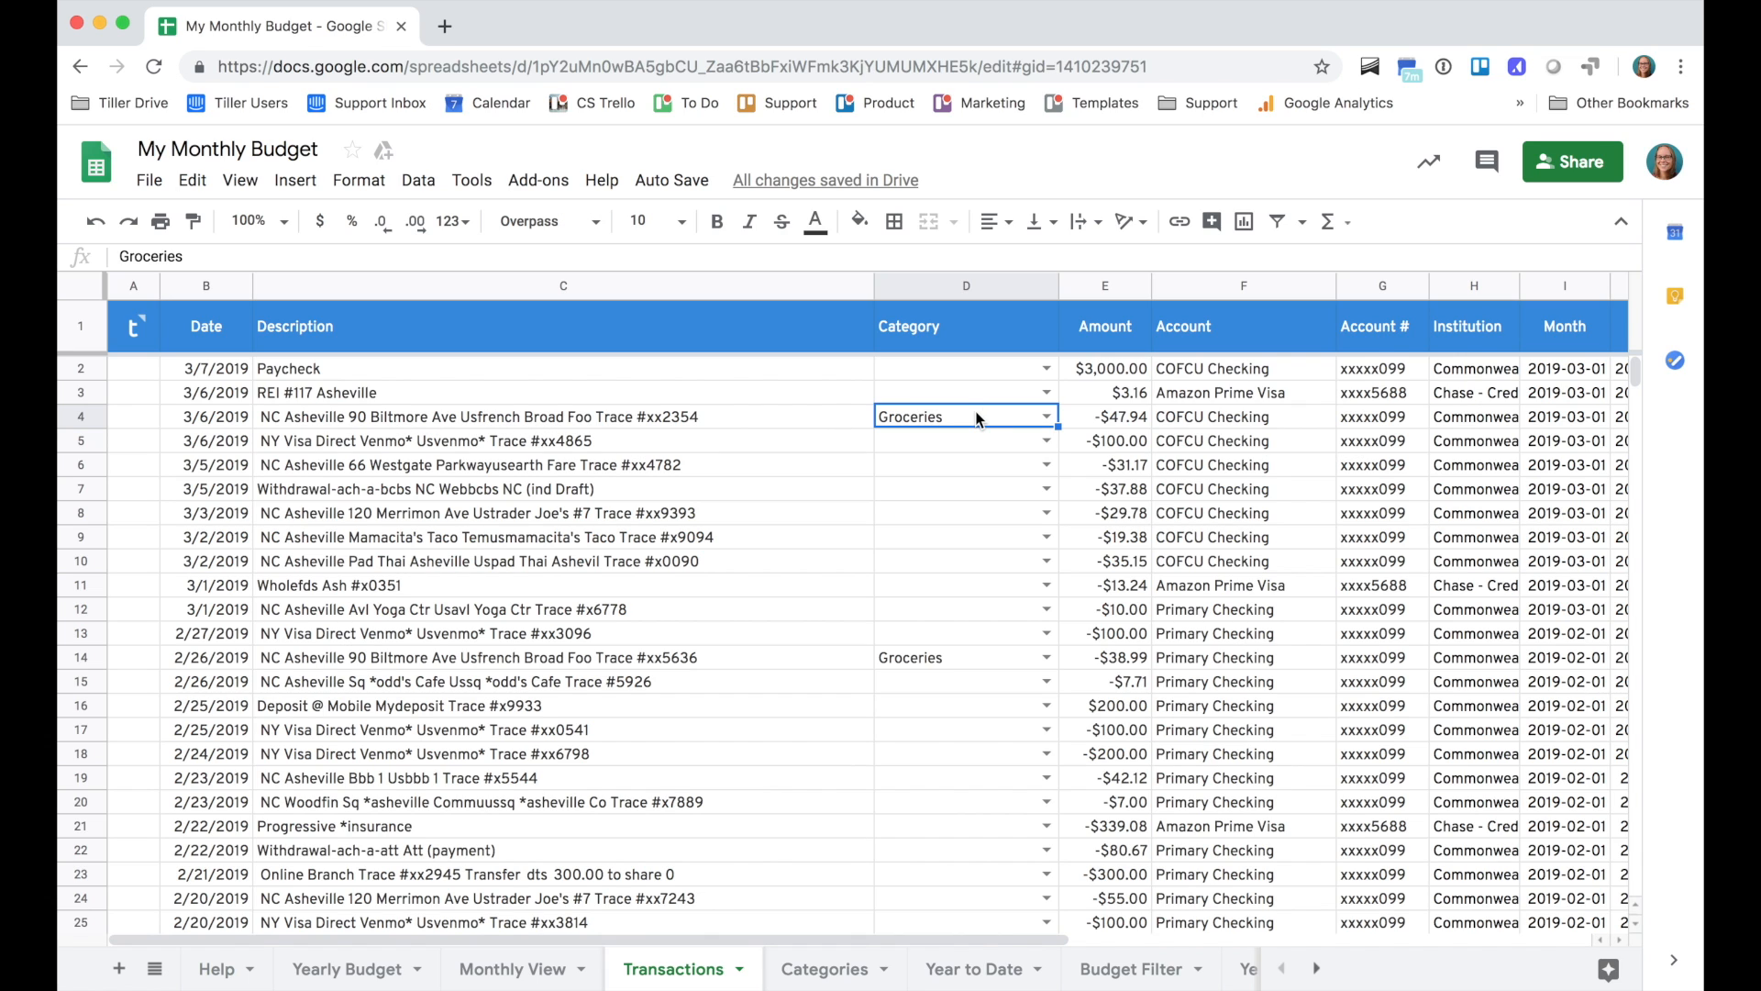
pyautogui.click(950, 657)
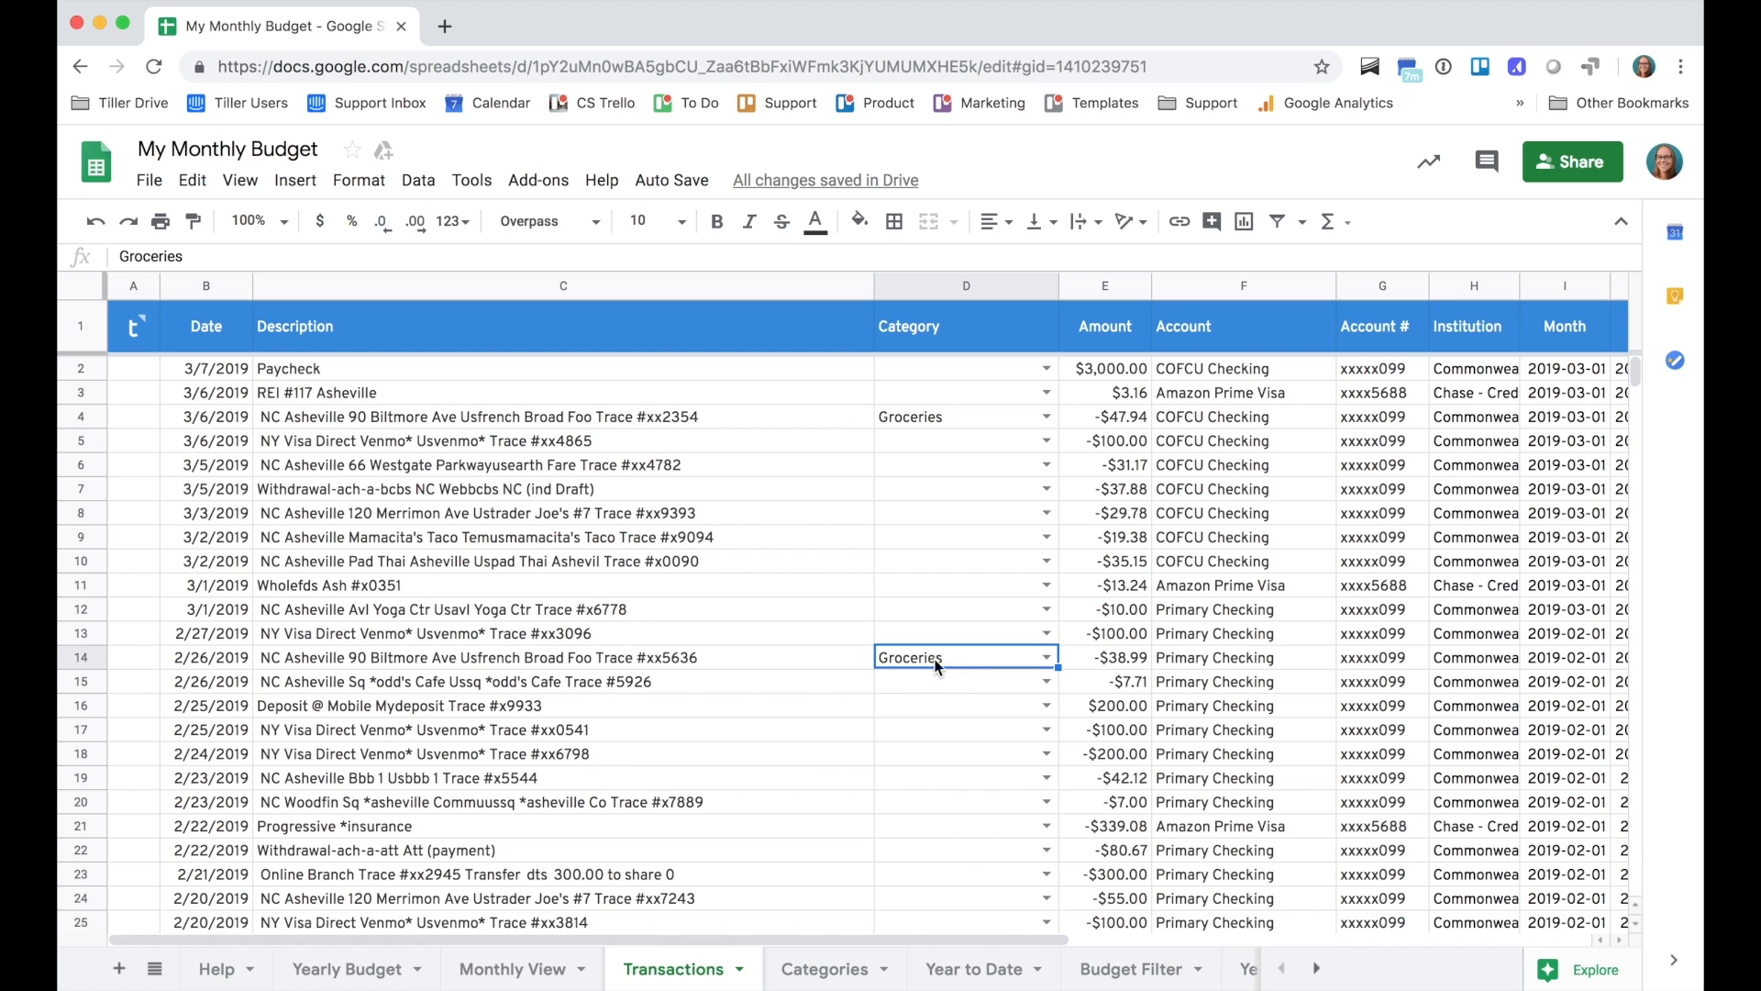
pyautogui.moveTo(982, 938); pyautogui.dragTo(1694, 907)
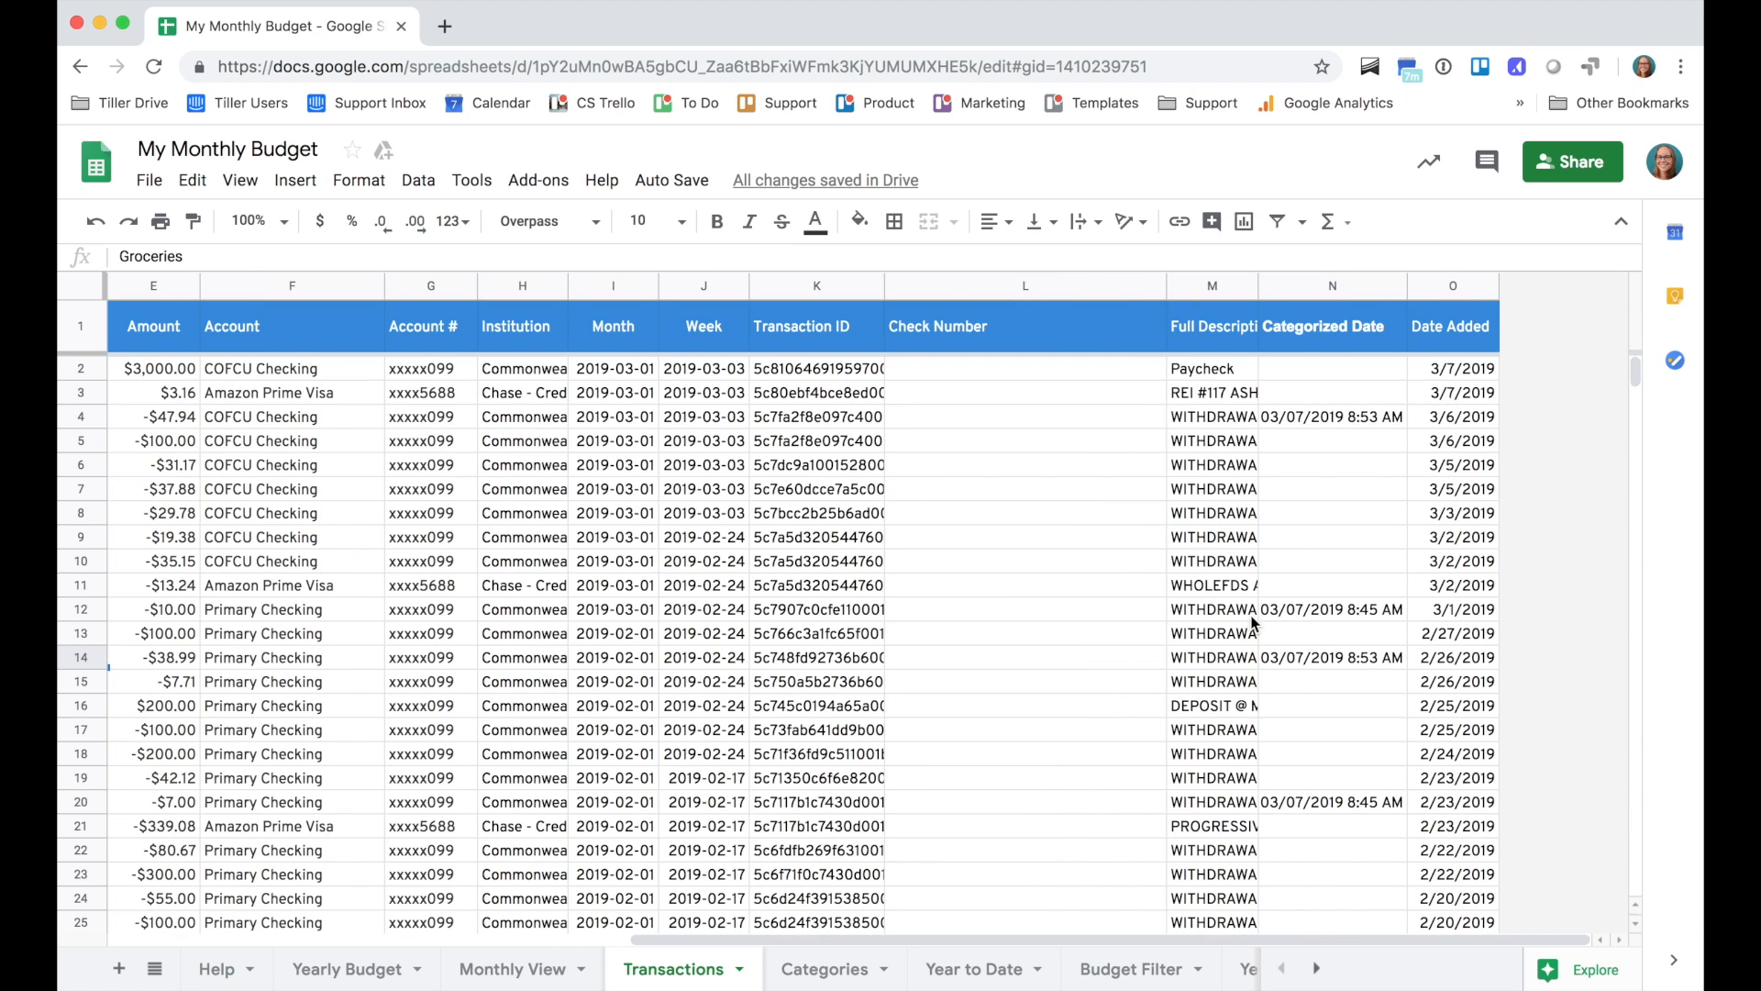
pyautogui.click(1326, 286)
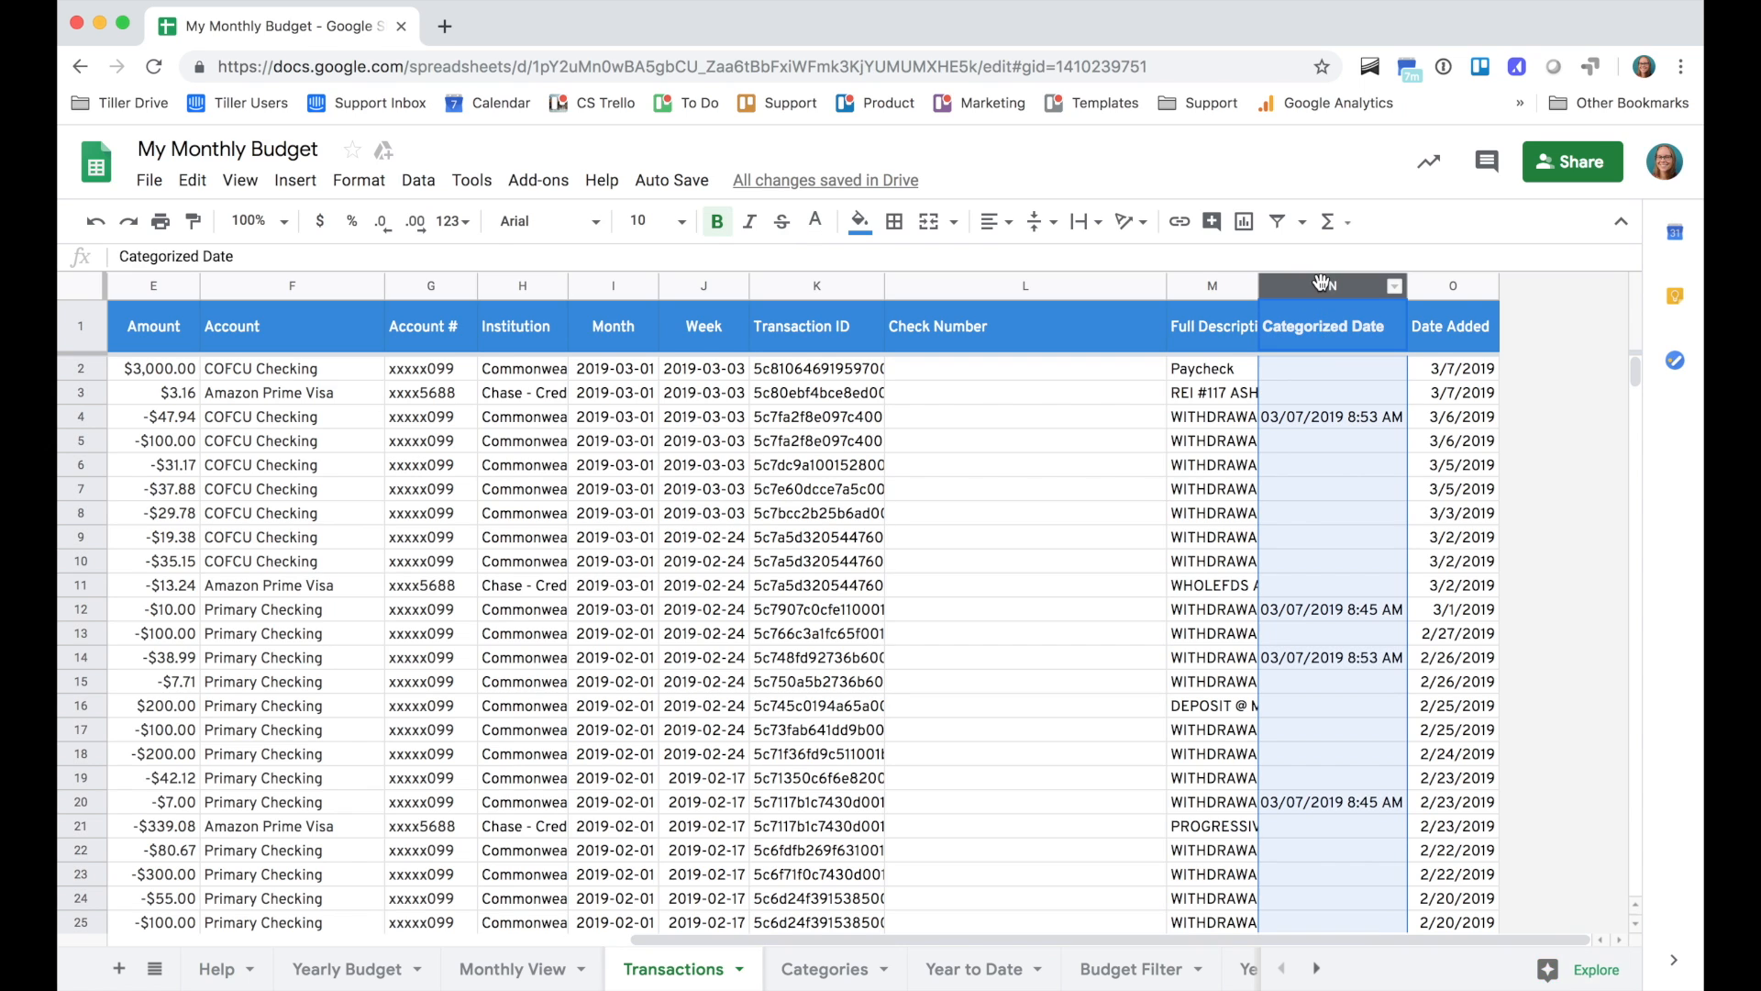
pyautogui.click(1308, 420)
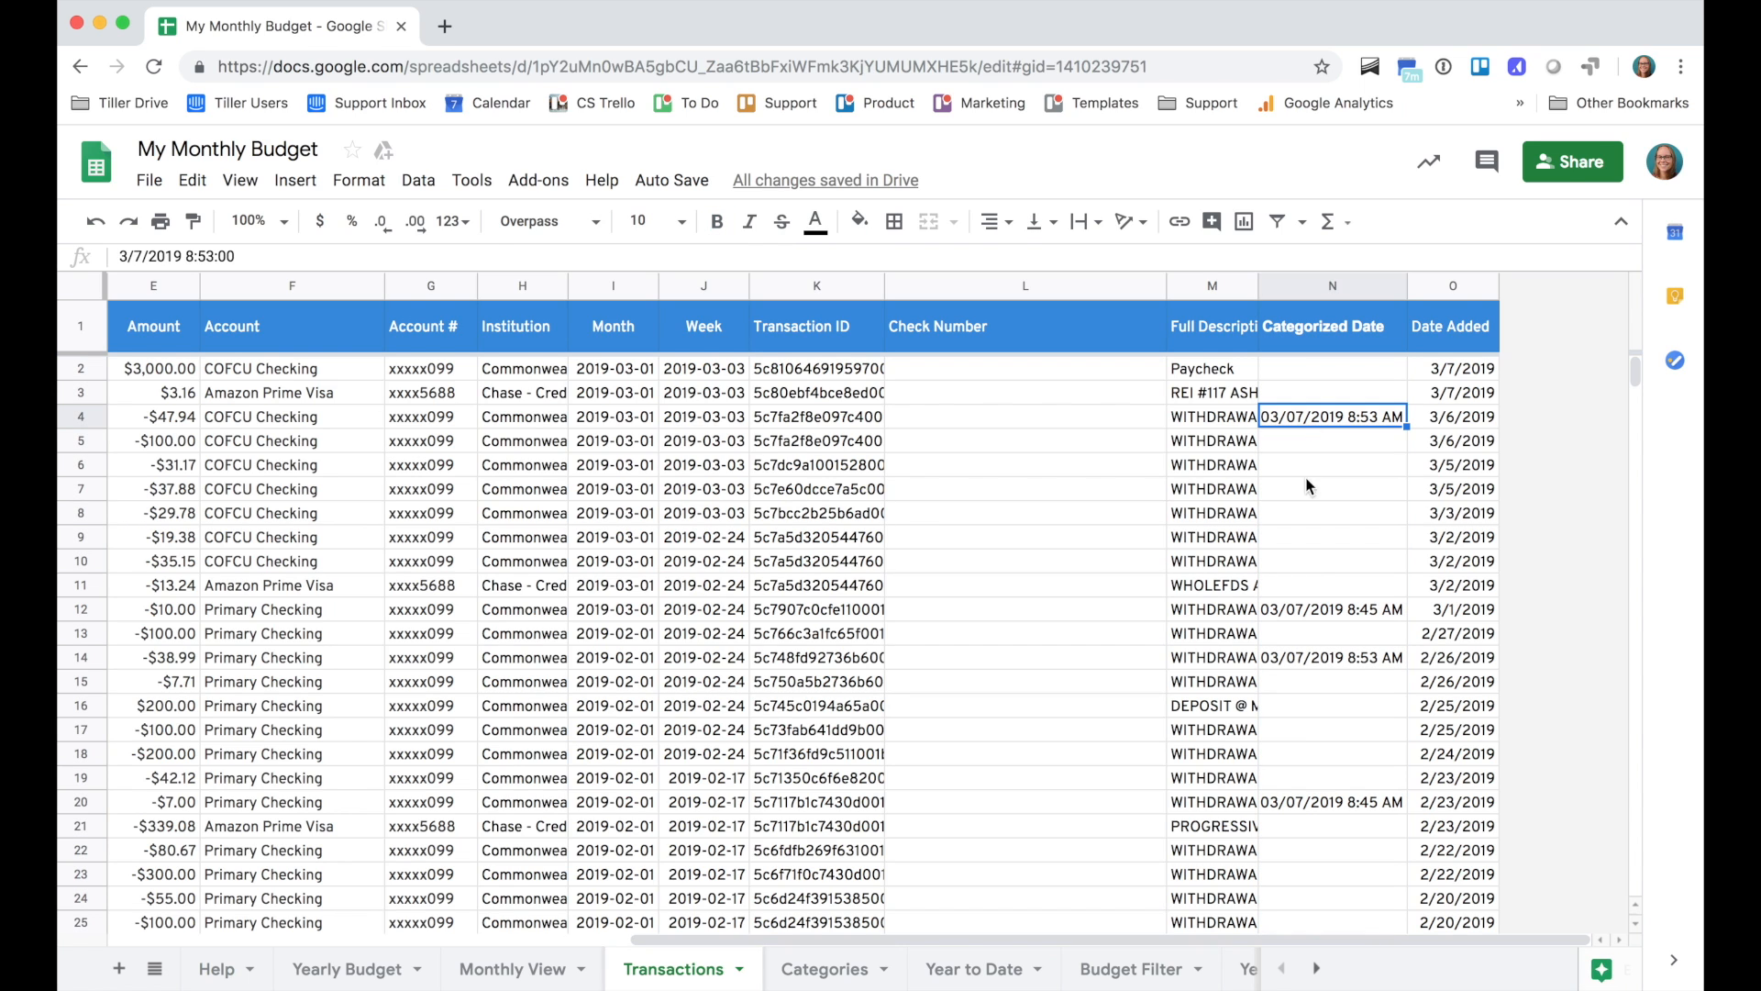
pyautogui.click(1305, 614)
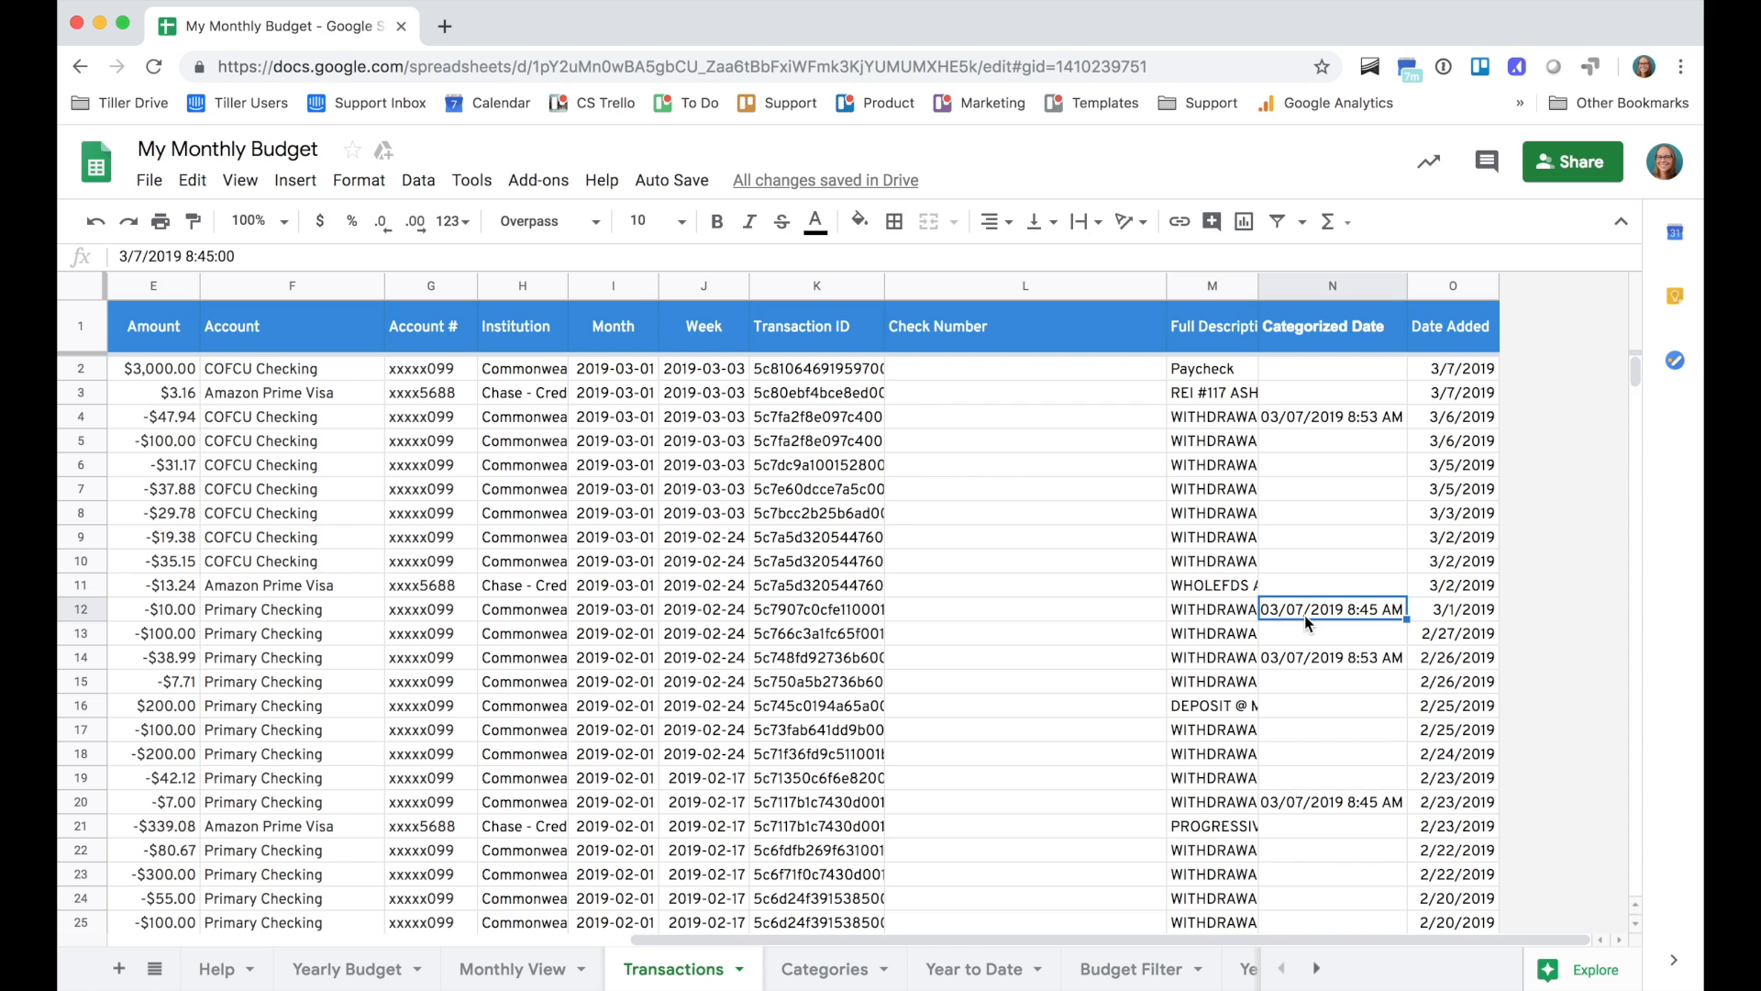
pyautogui.moveTo(1176, 938); pyautogui.dragTo(577, 936)
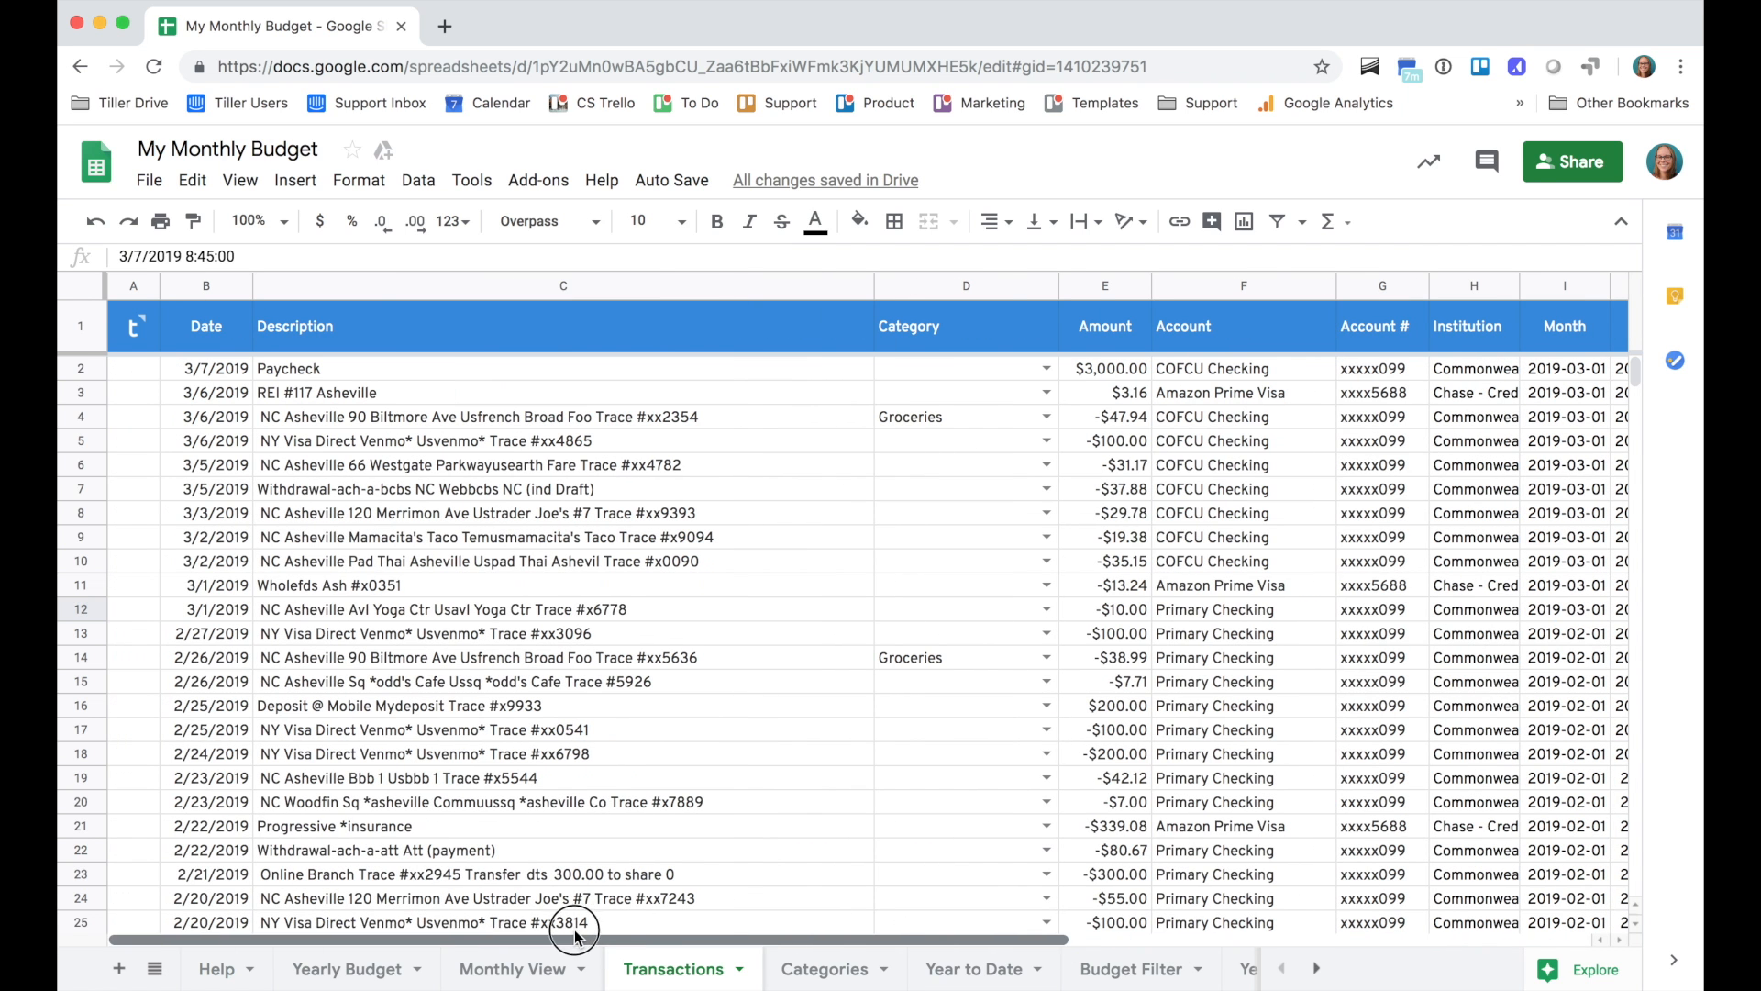
# Return to the AutoCat sheet and review the Account, Institution and Amount criteria columns in row 6
pyautogui.click(1316, 968)
pyautogui.click(1316, 969)
pyautogui.click(1209, 976)
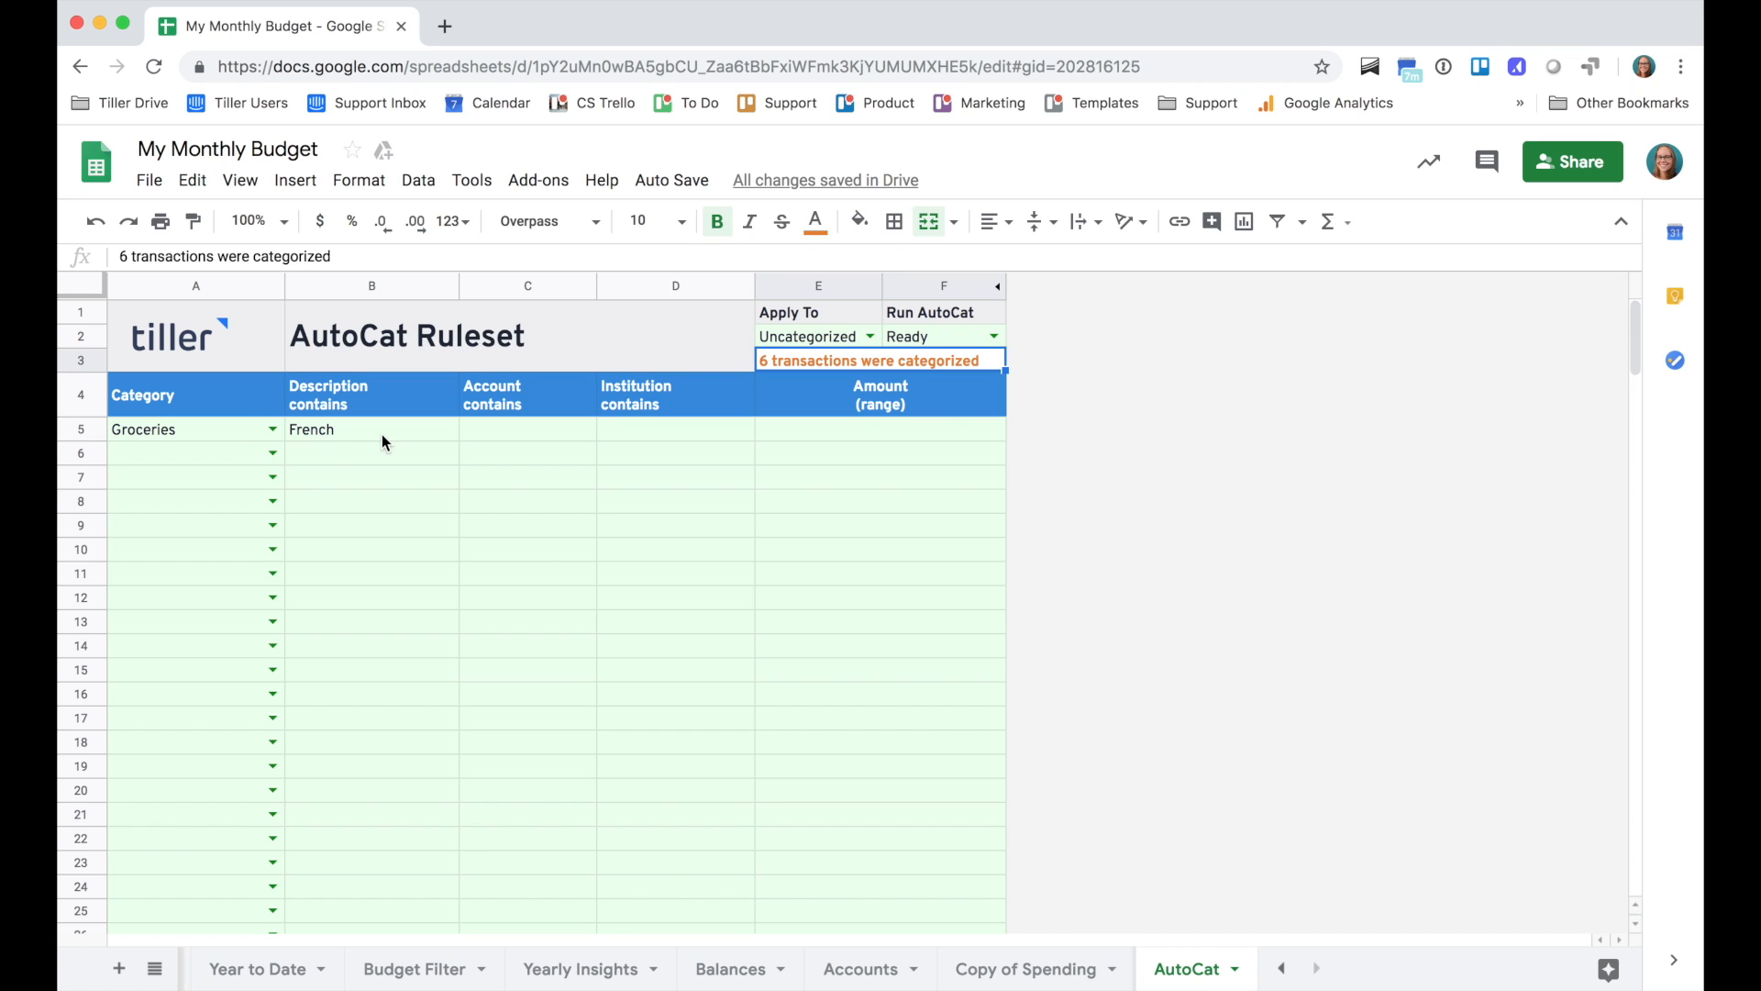
pyautogui.click(529, 453)
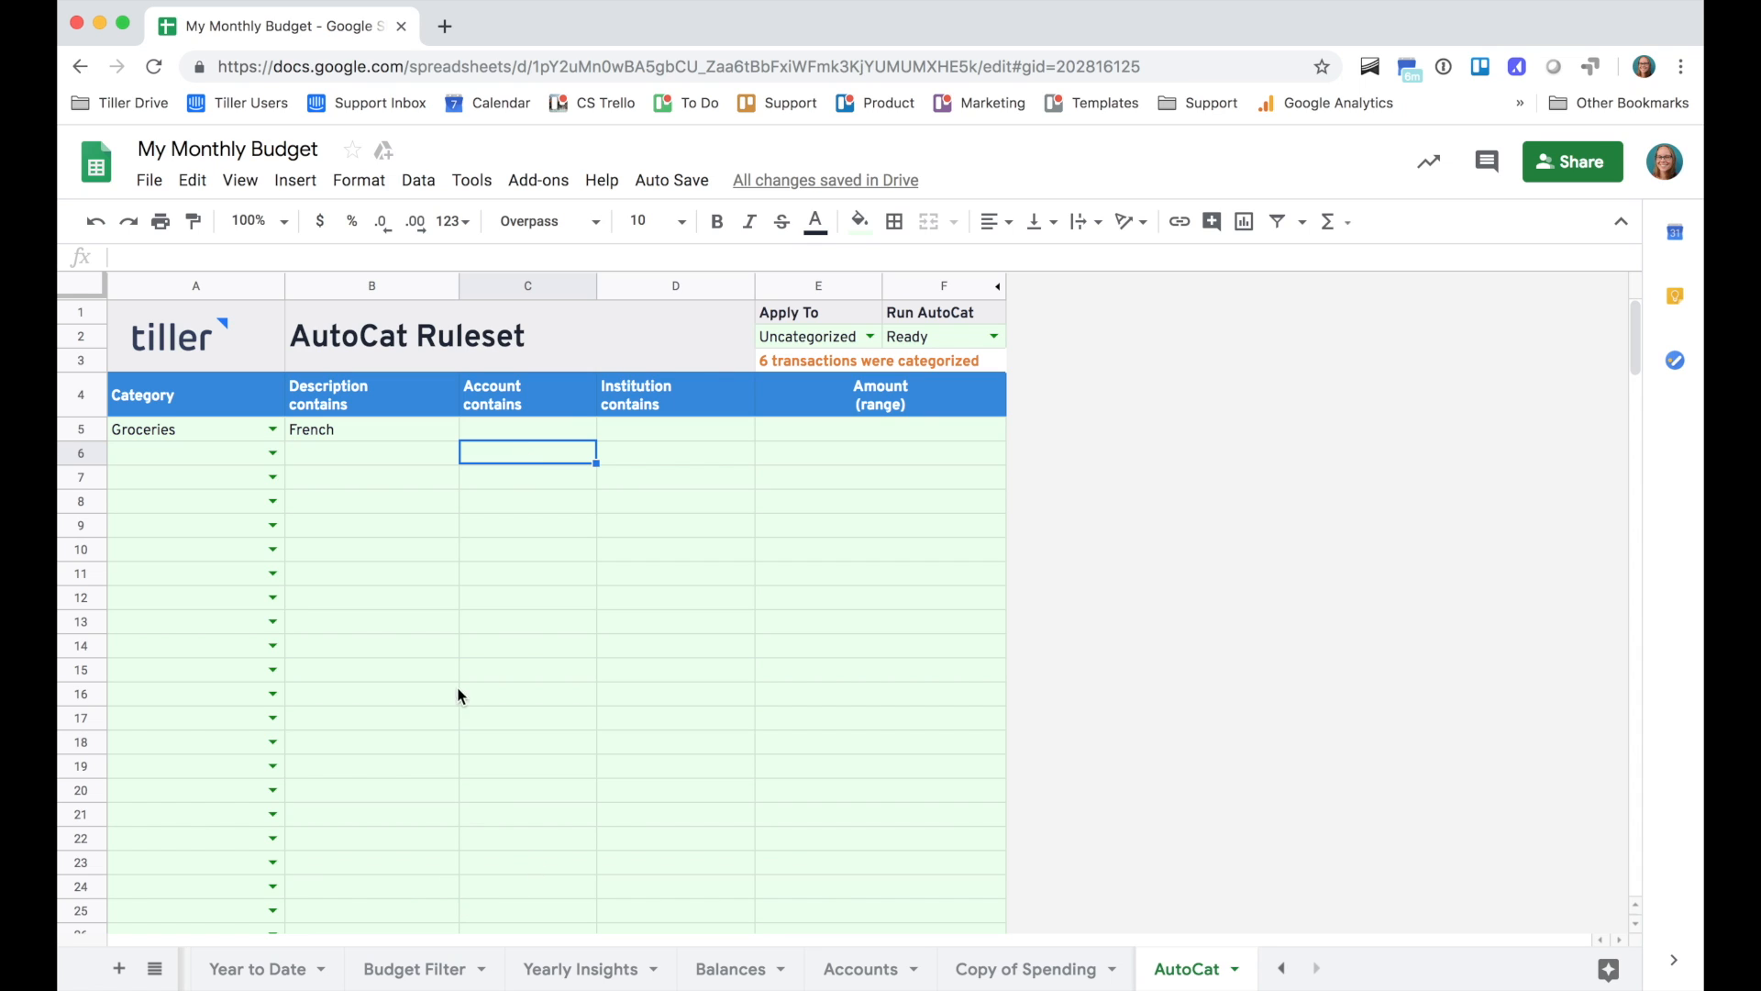
pyautogui.click(619, 456)
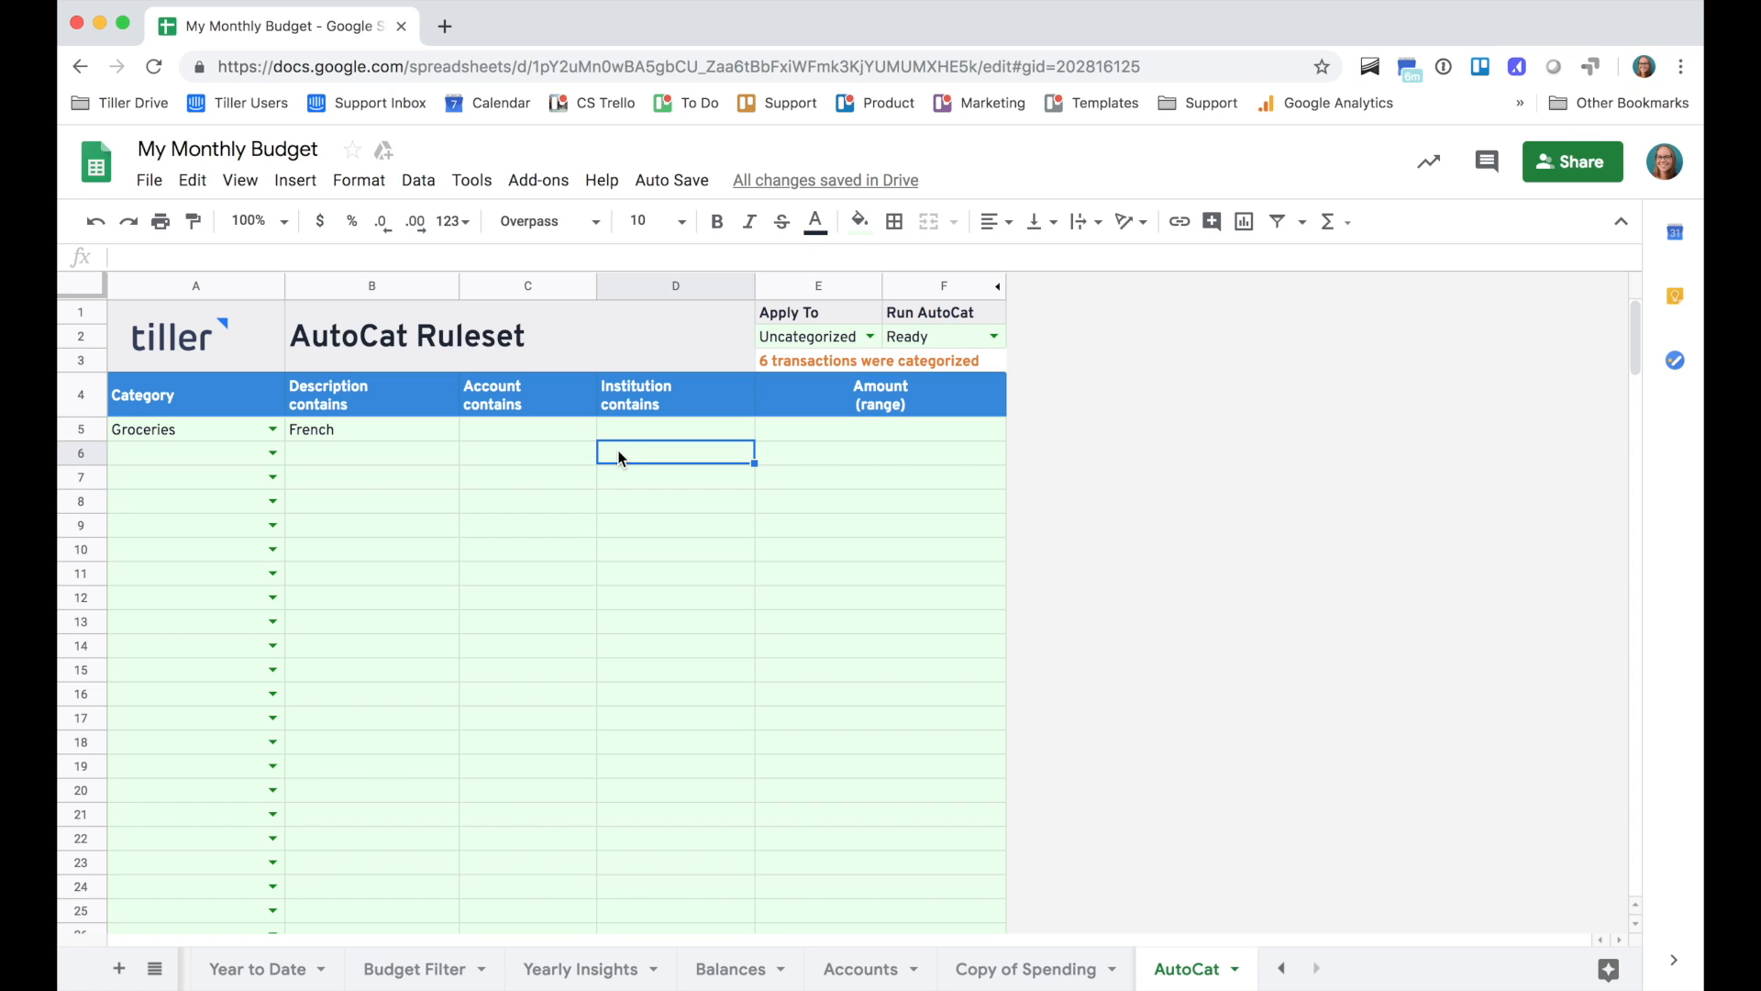
pyautogui.click(790, 460)
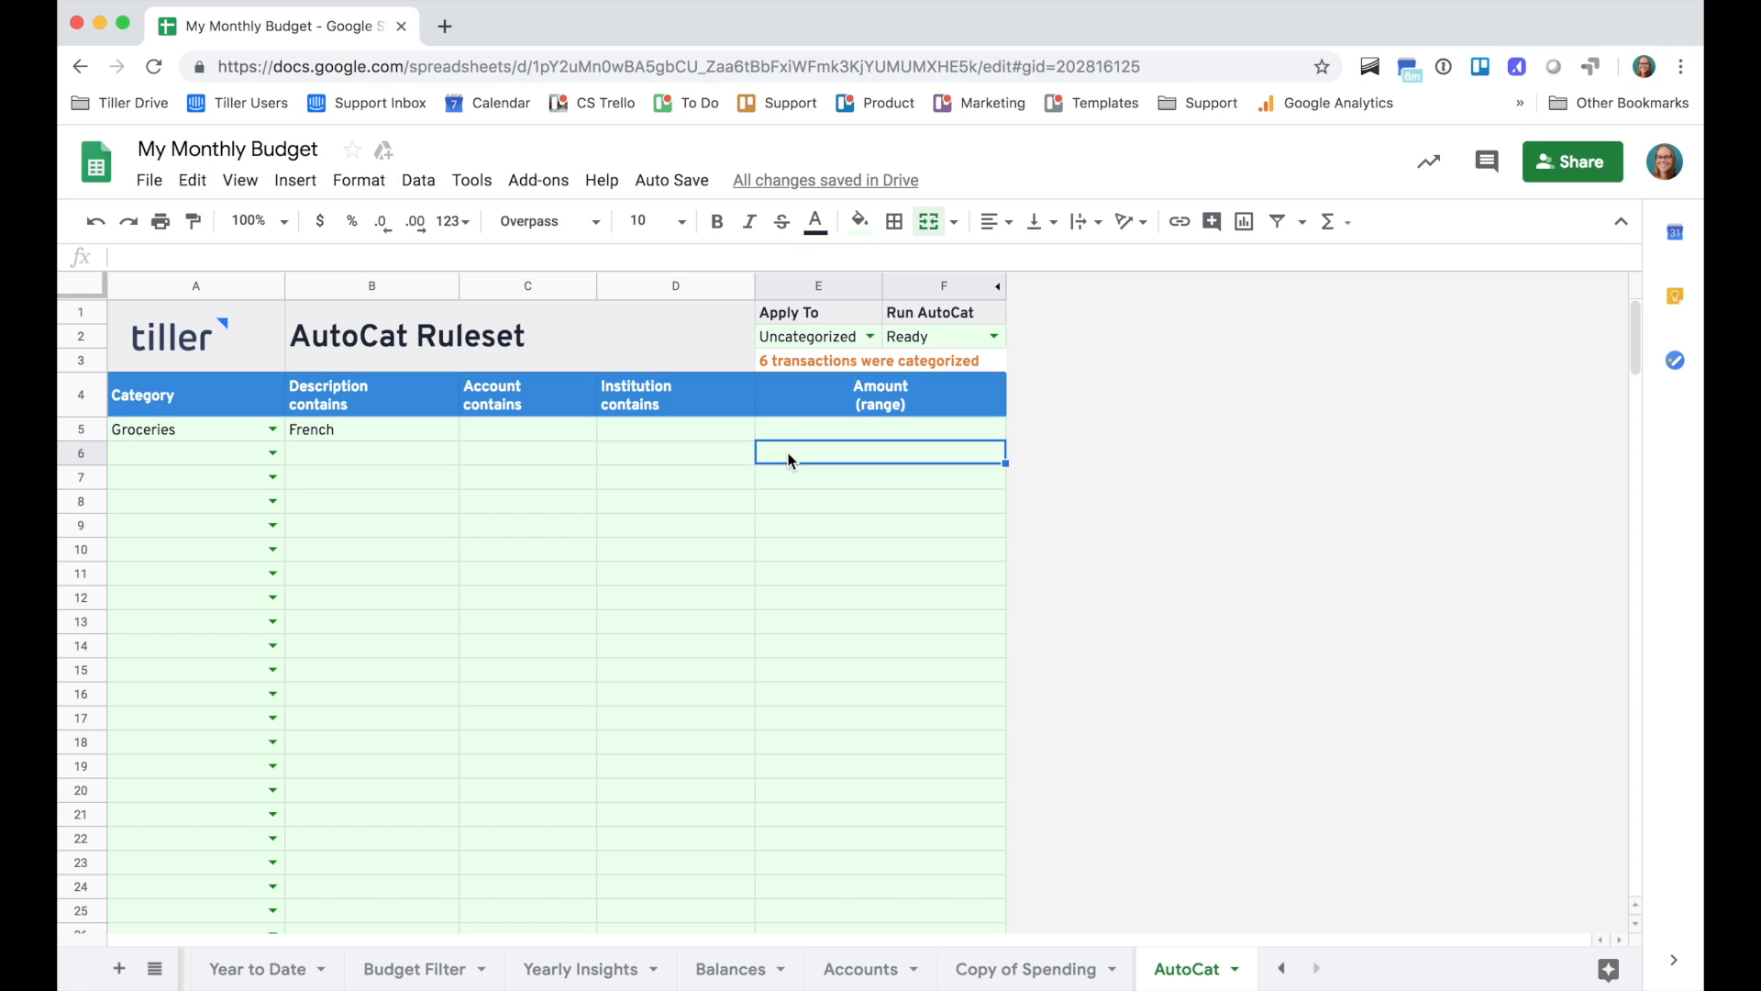
# Add a second AutoCat rule in row 6 with category Rent and Description contains "paypal"
pyautogui.click(275, 455)
pyautogui.scroll(-10, 188, 789)
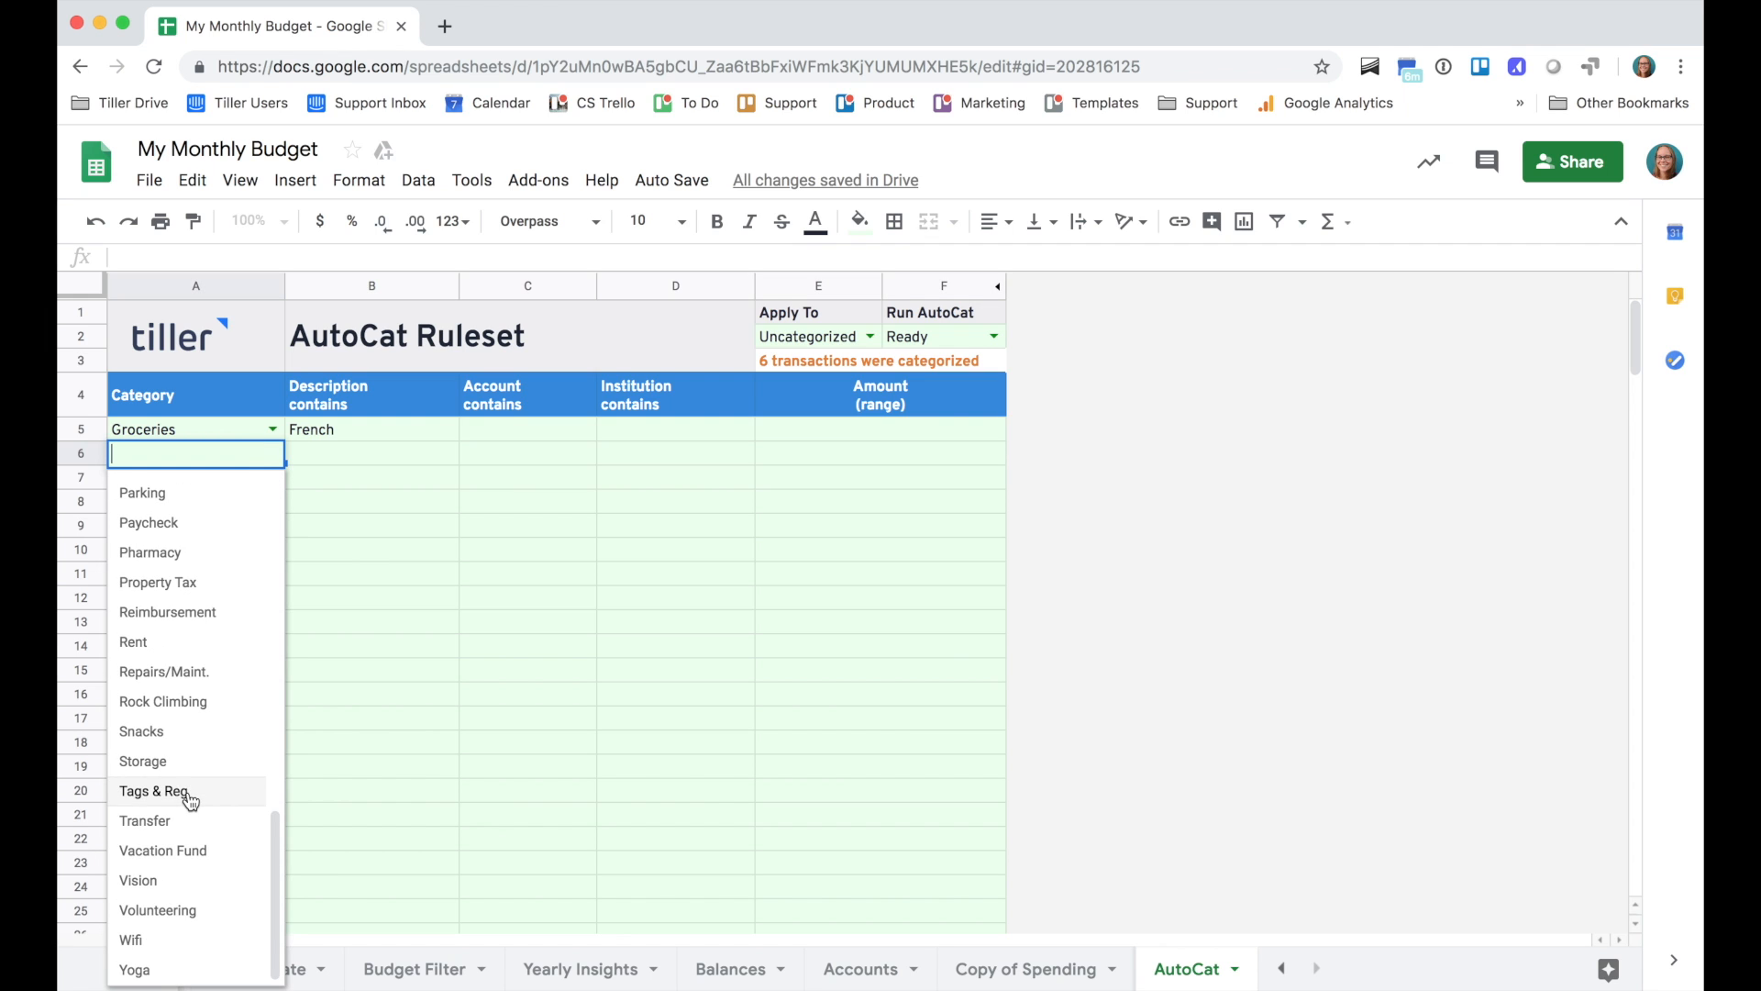
pyautogui.click(133, 641)
pyautogui.click(323, 461)
pyautogui.write('paypal')
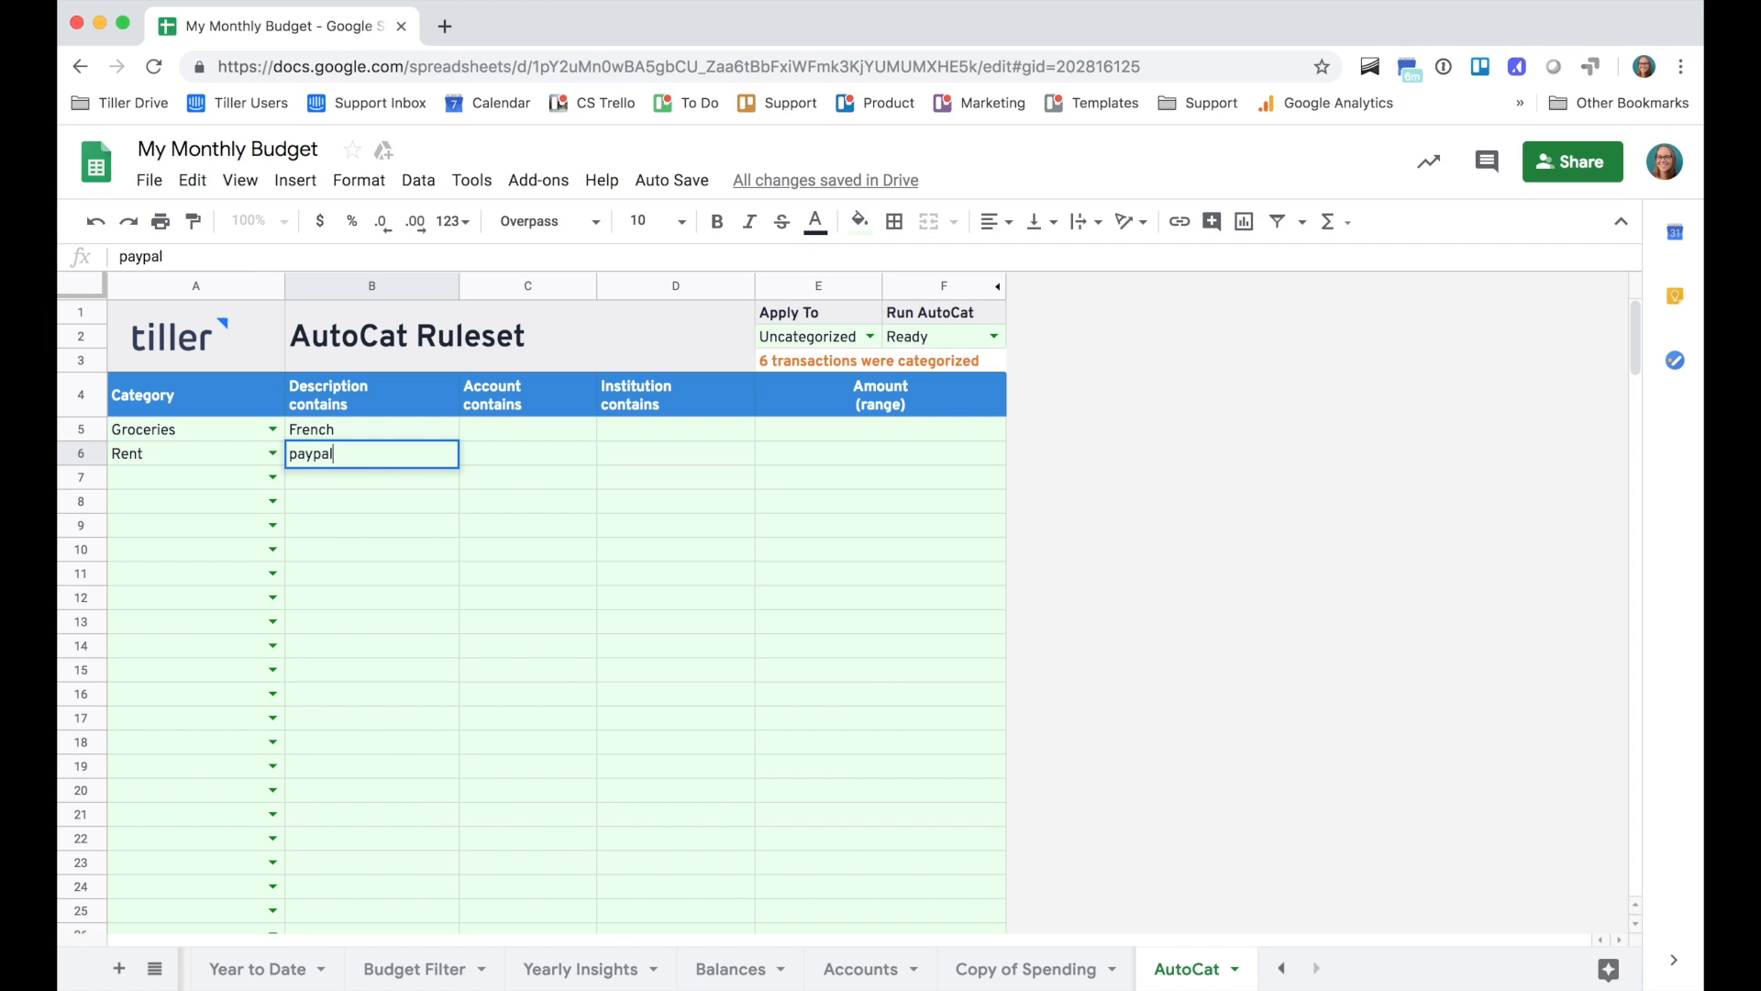
pyautogui.press('Tab')
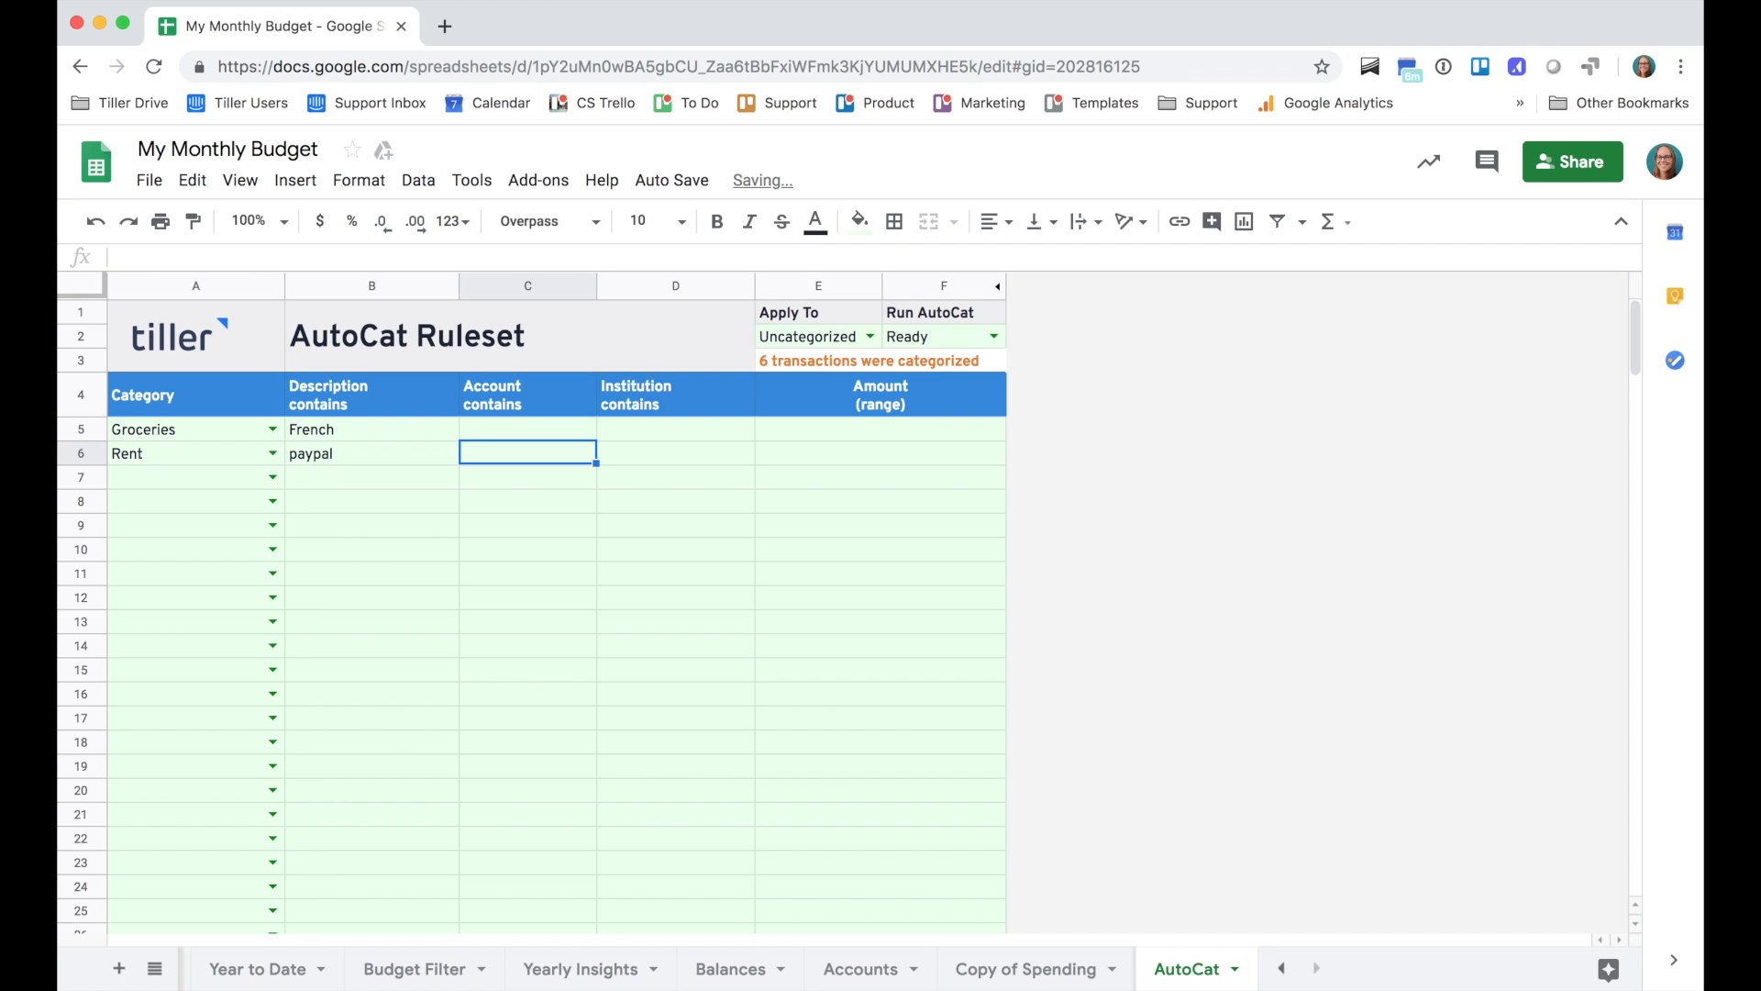
# Set the Amount range of the Rent rule to <500
pyautogui.click(817, 454)
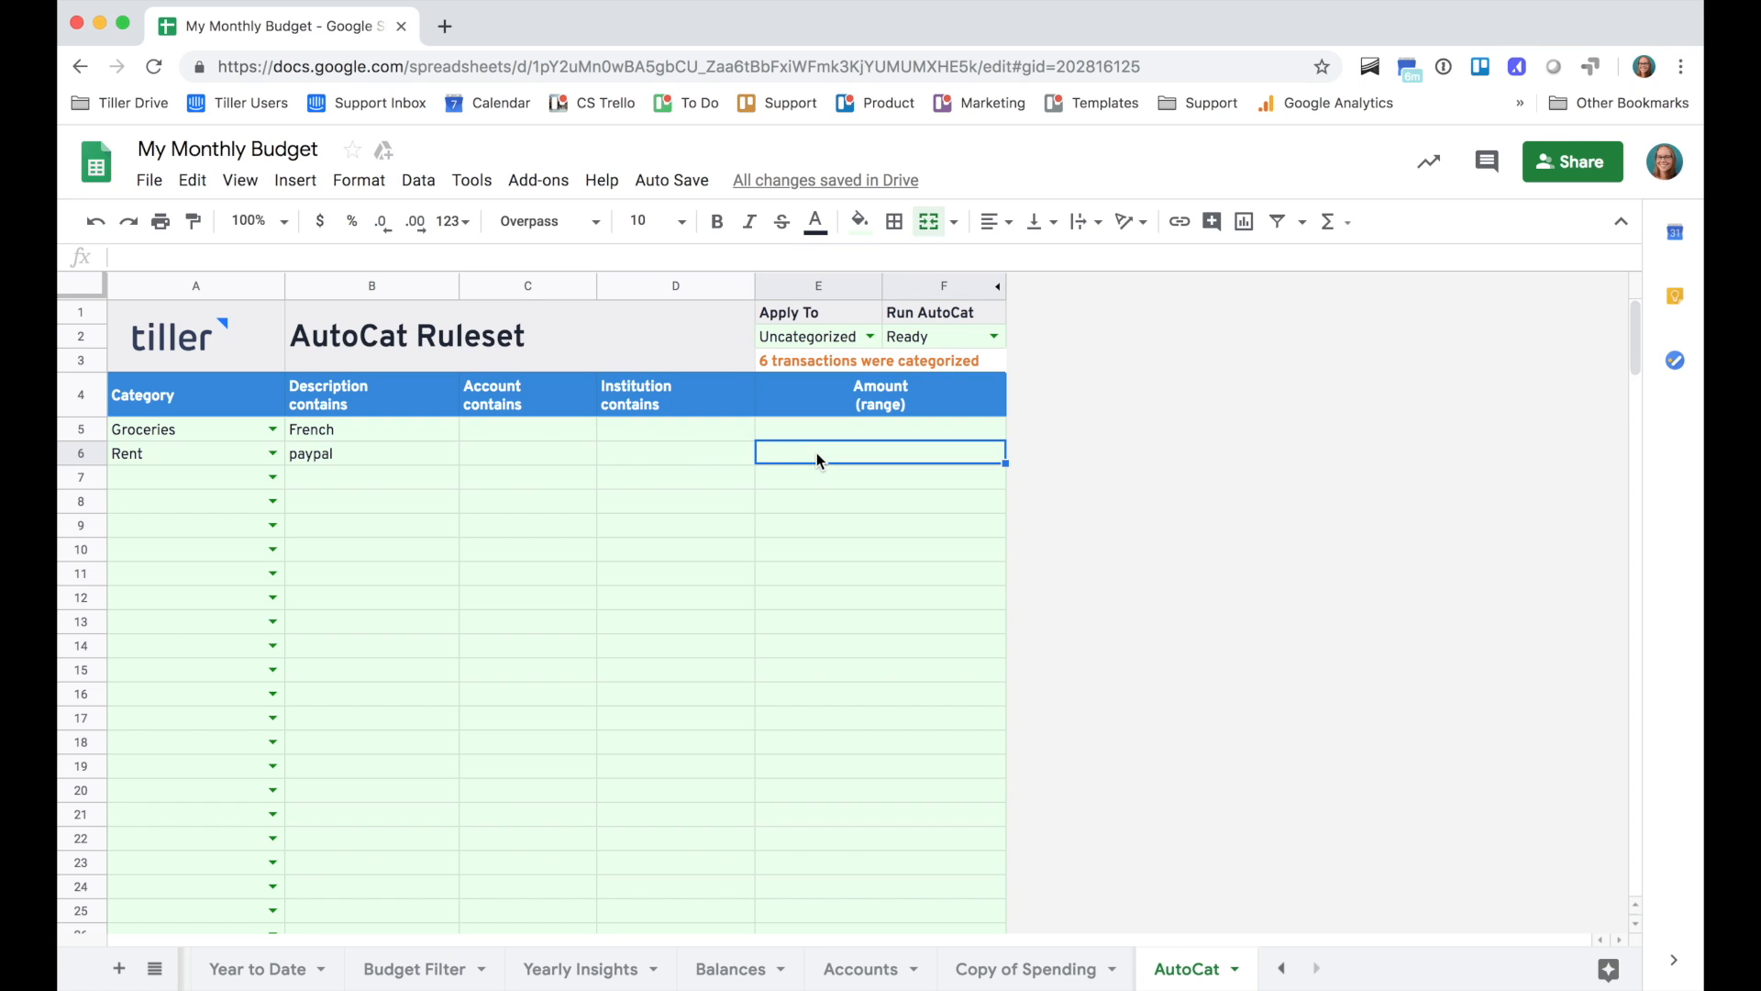
pyautogui.write('<')
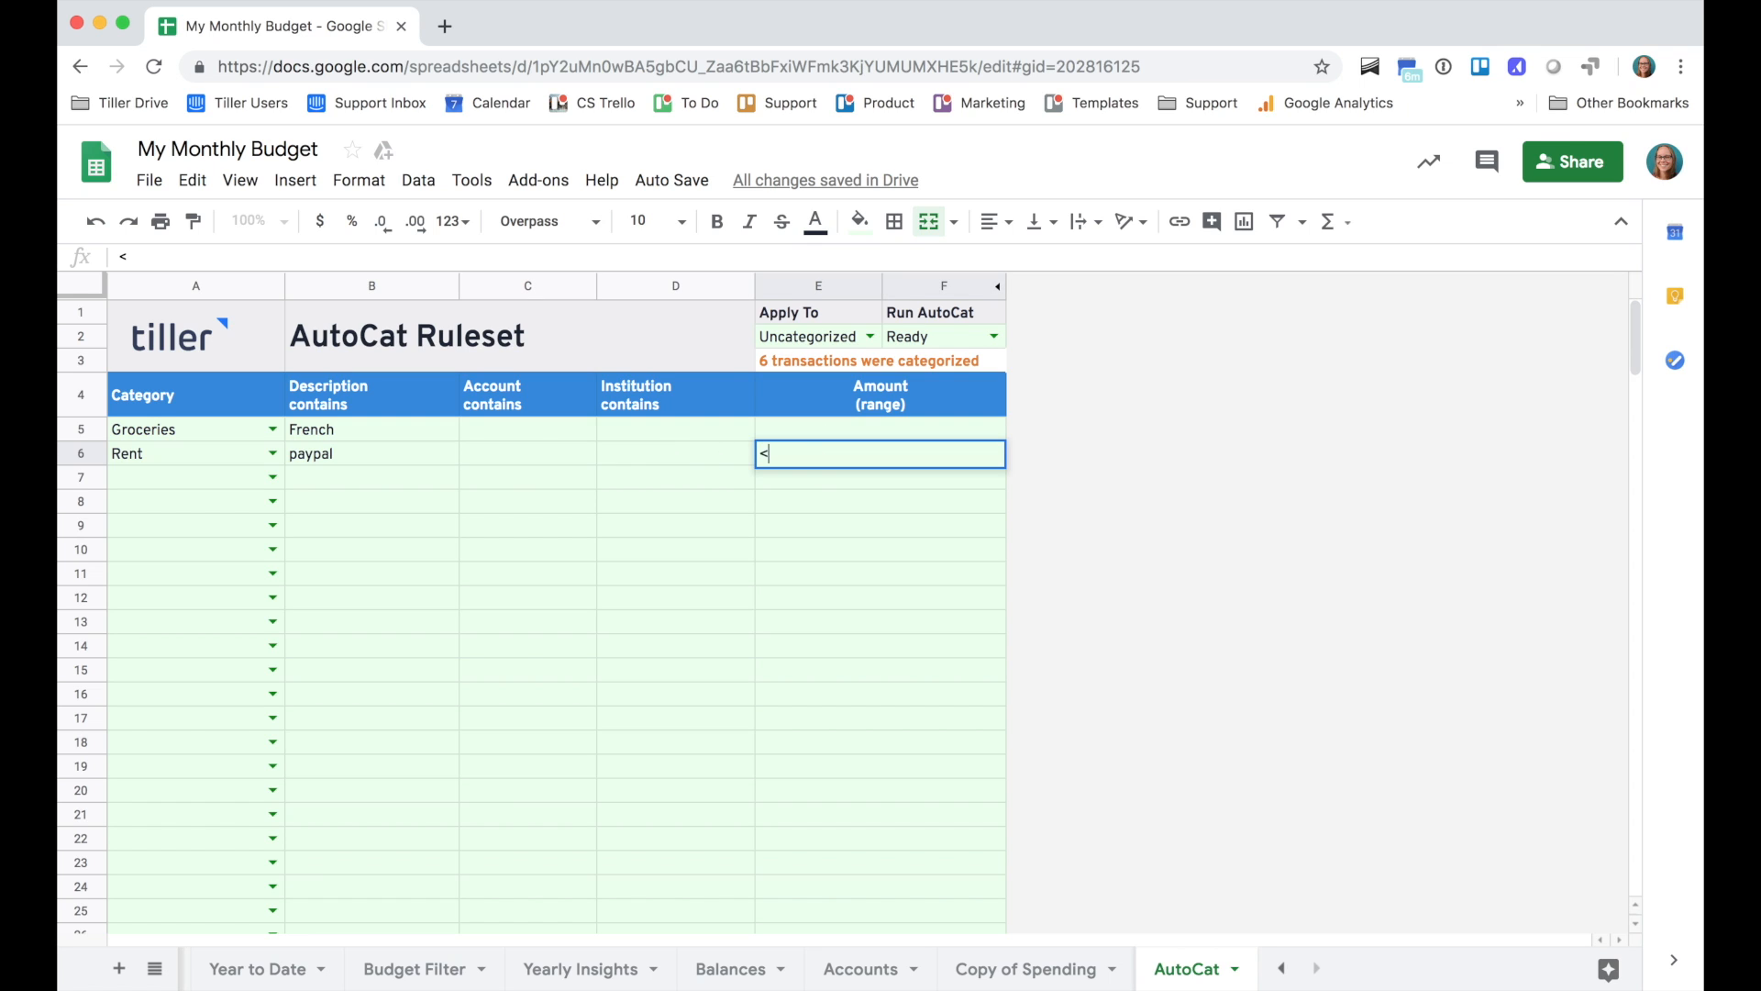
pyautogui.write('500')
pyautogui.press('Return')
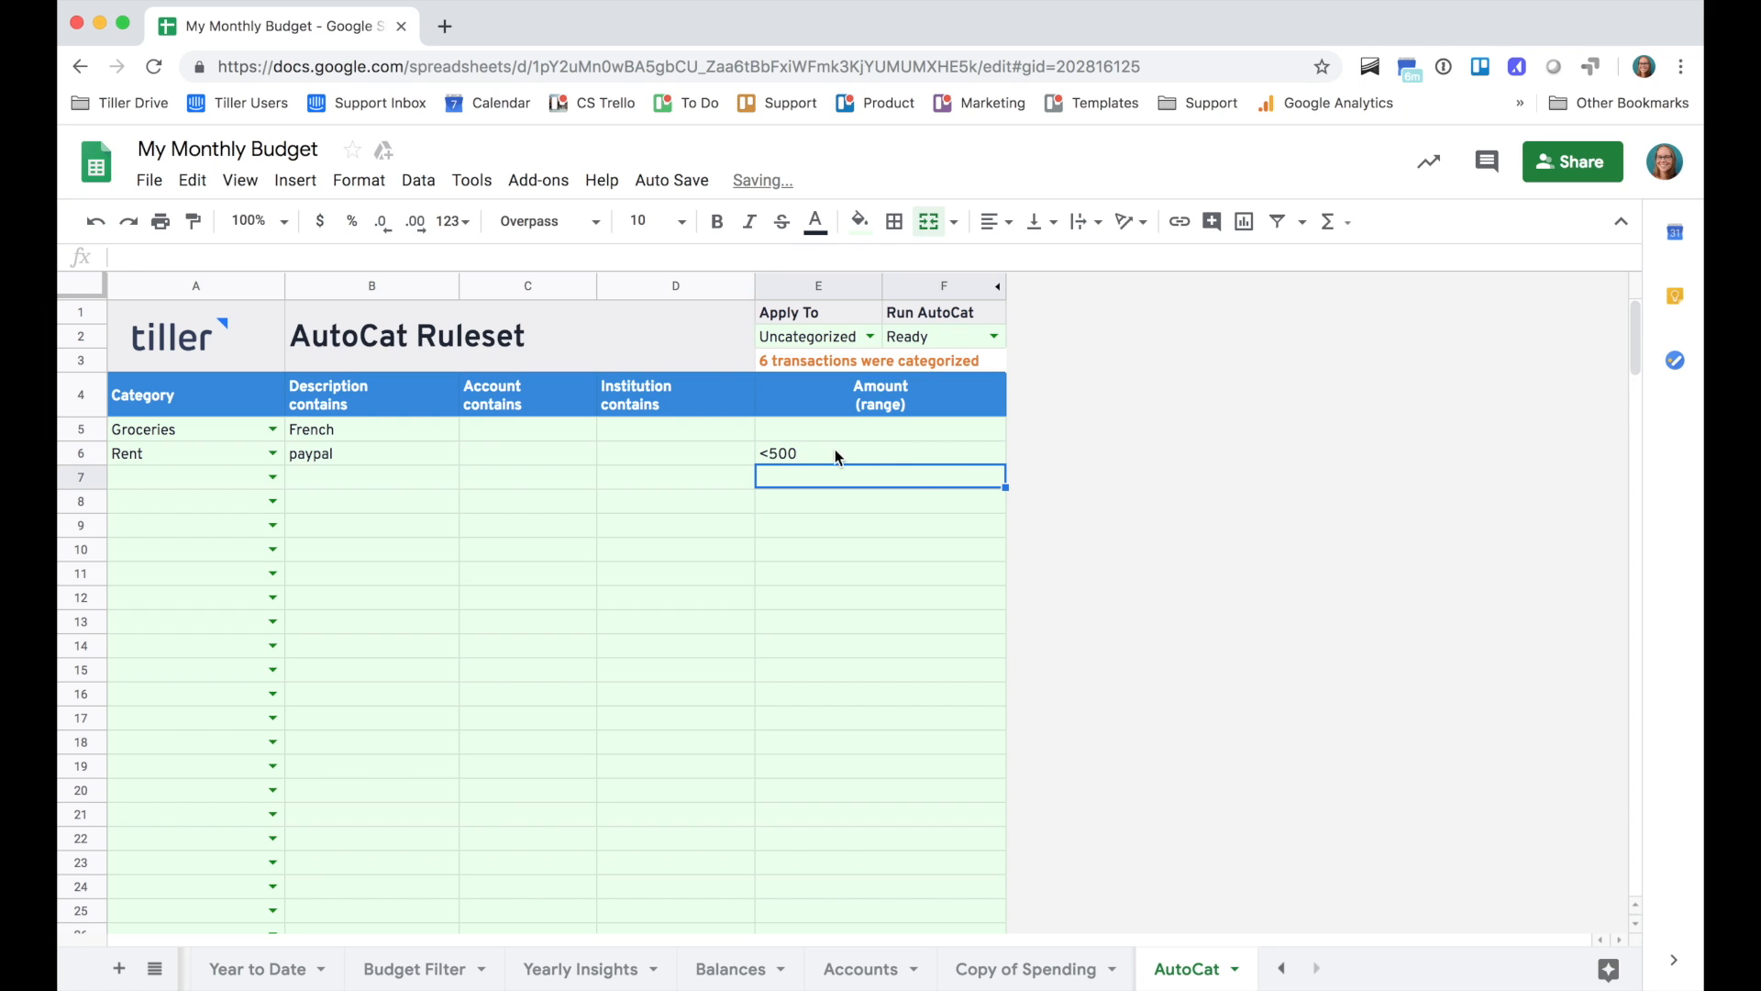
# Run AutoCat on uncategorized transactions with the Rent rule in place and check the run status
pyautogui.click(993, 337)
pyautogui.click(977, 397)
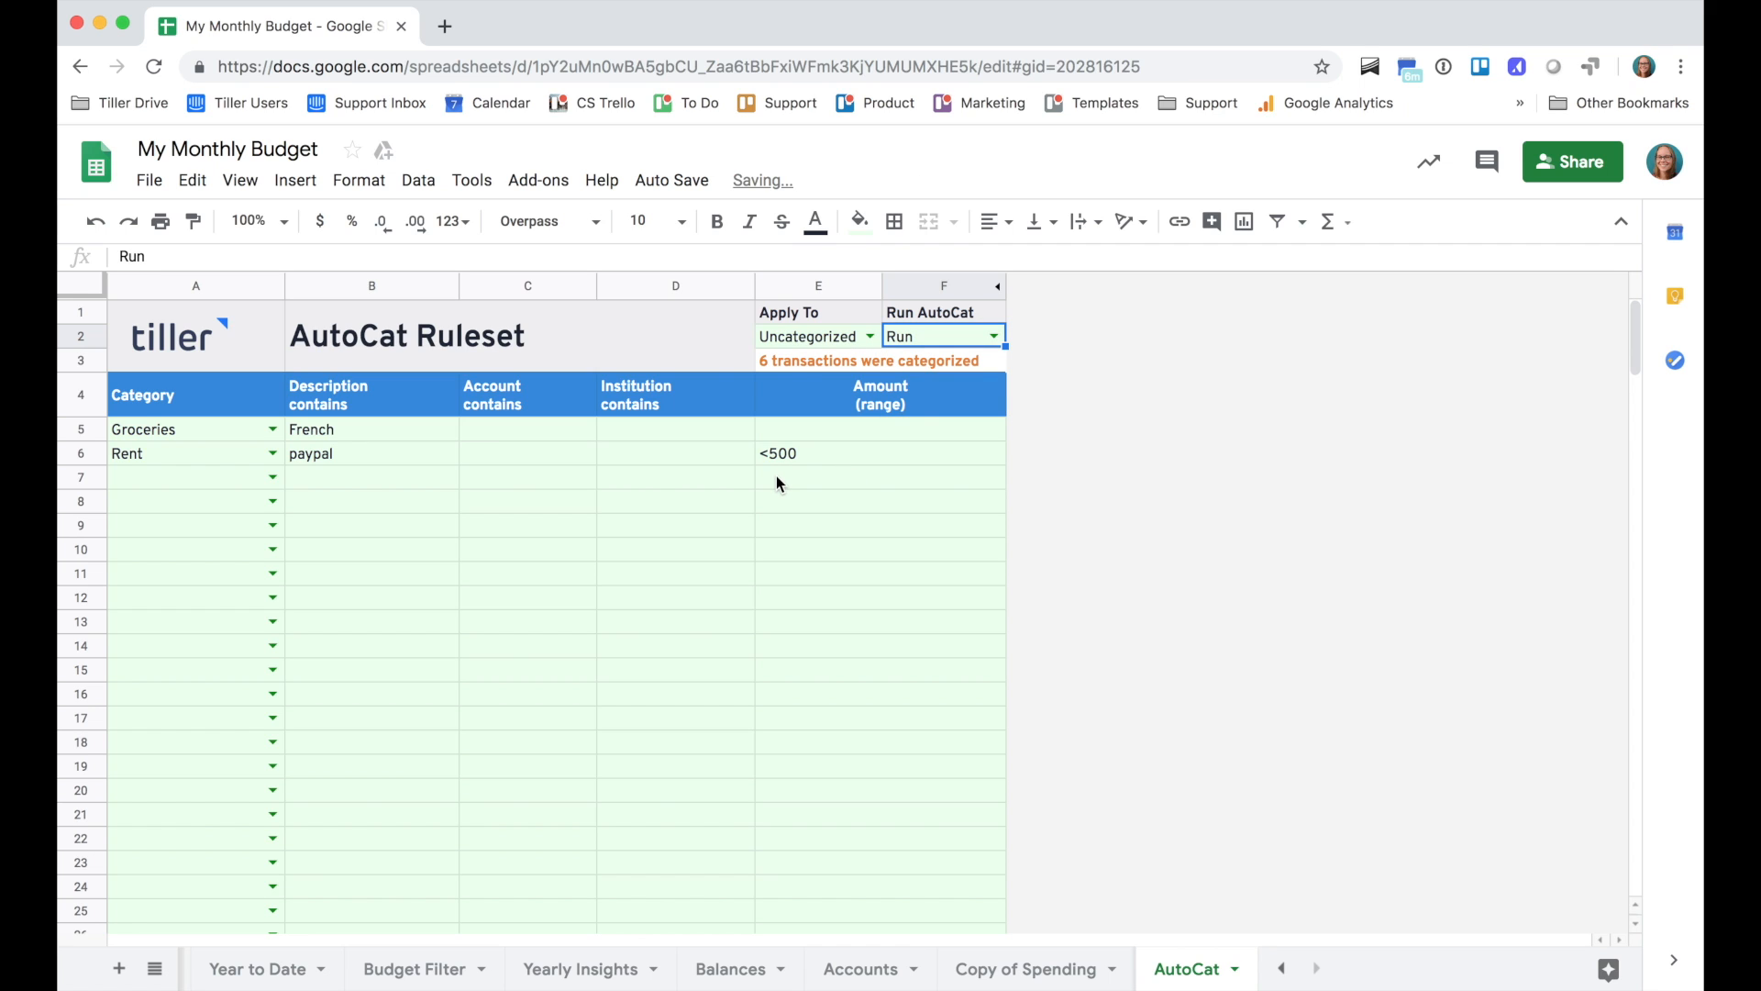
pyautogui.click(783, 367)
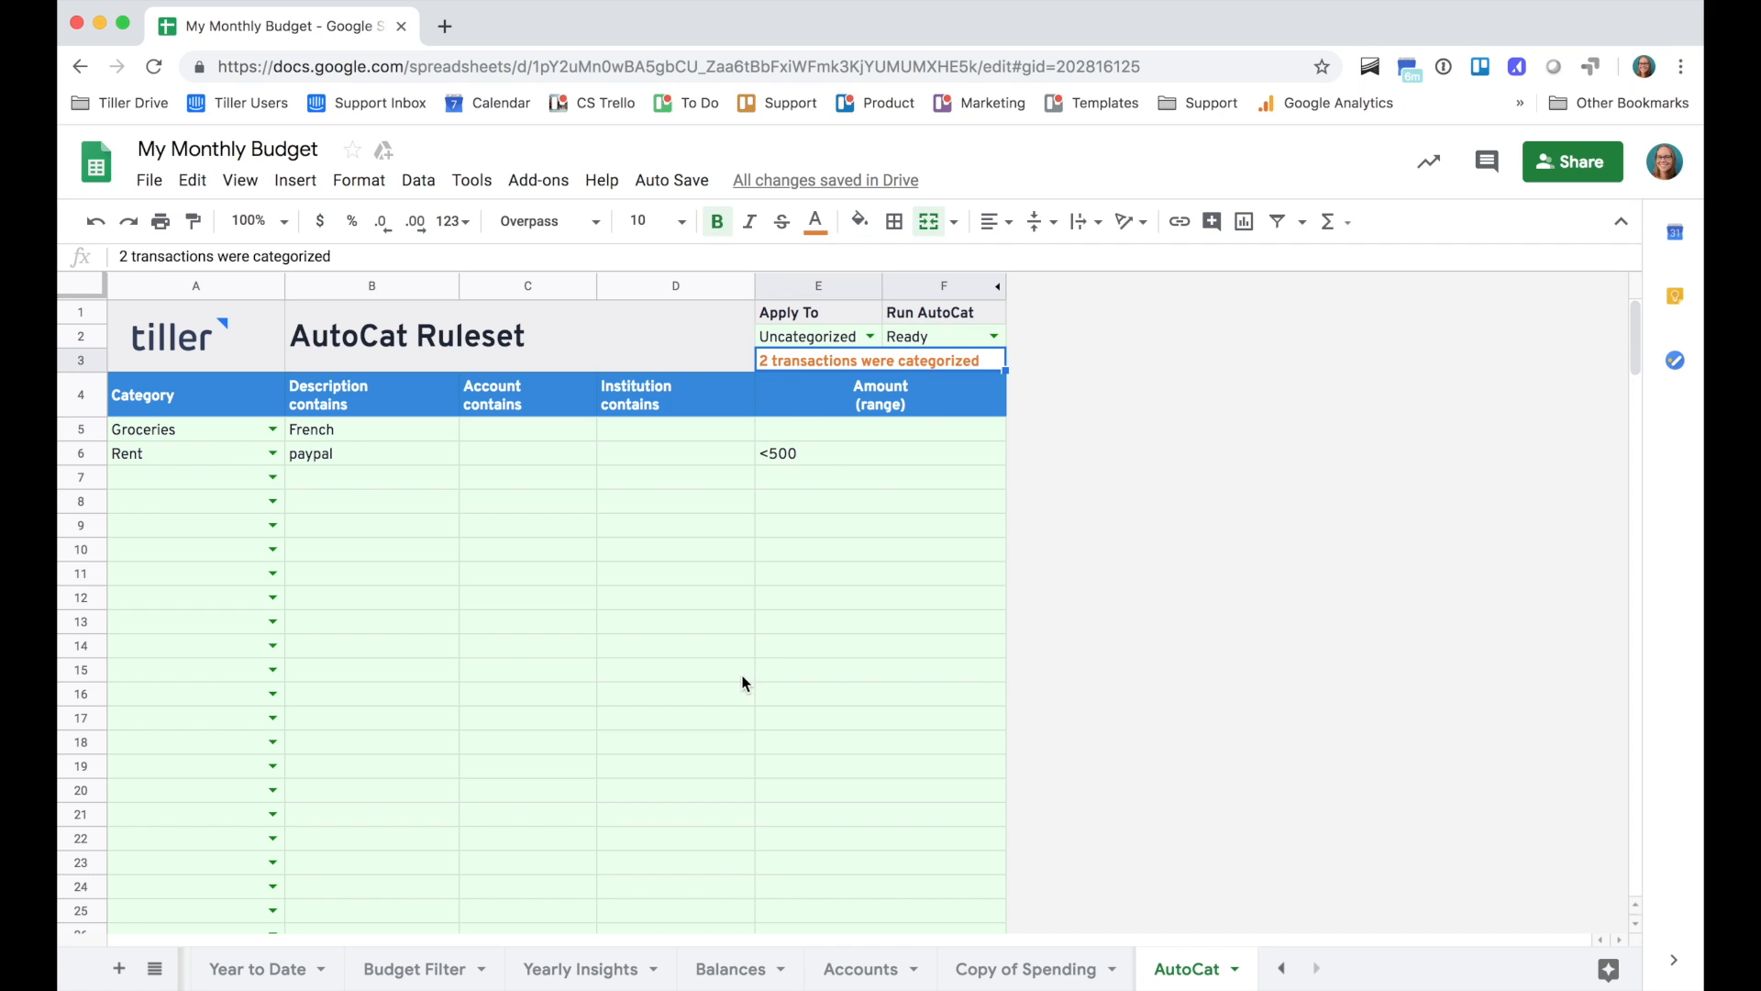
# Inspect the description and amount of the PayPal transaction categorized as Rent in the Transactions sheet
pyautogui.click(1282, 969)
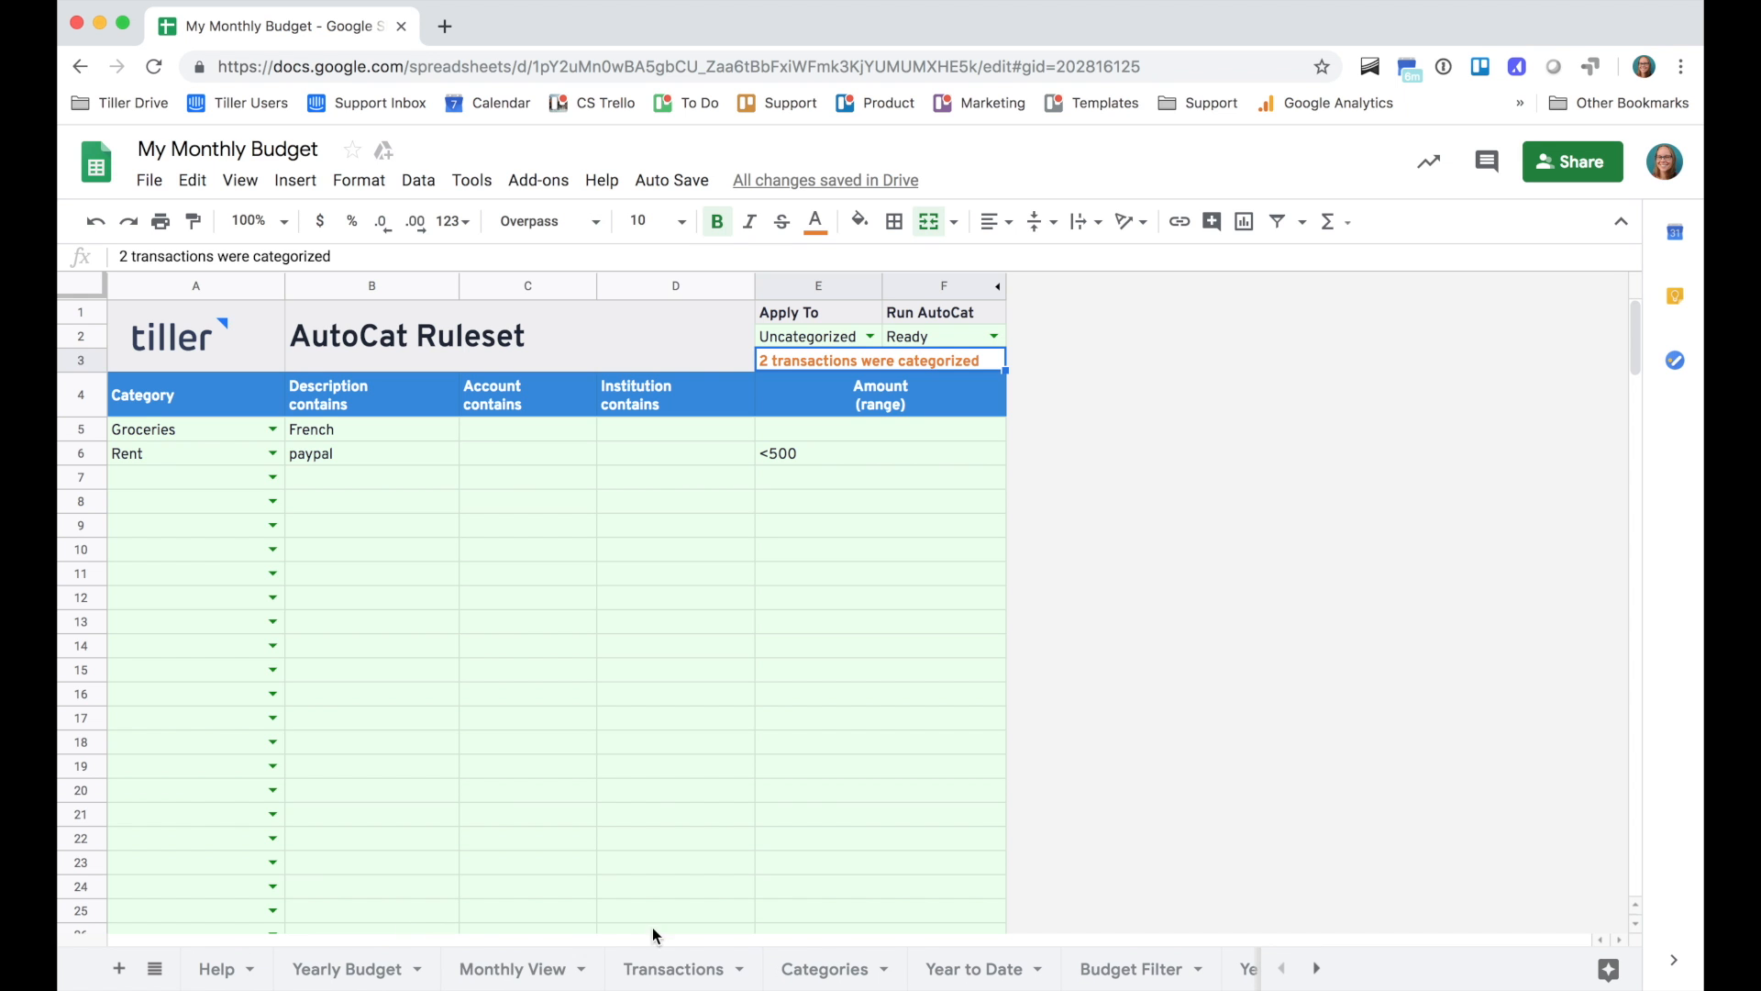
pyautogui.click(686, 969)
pyautogui.scroll(-7, 906, 674)
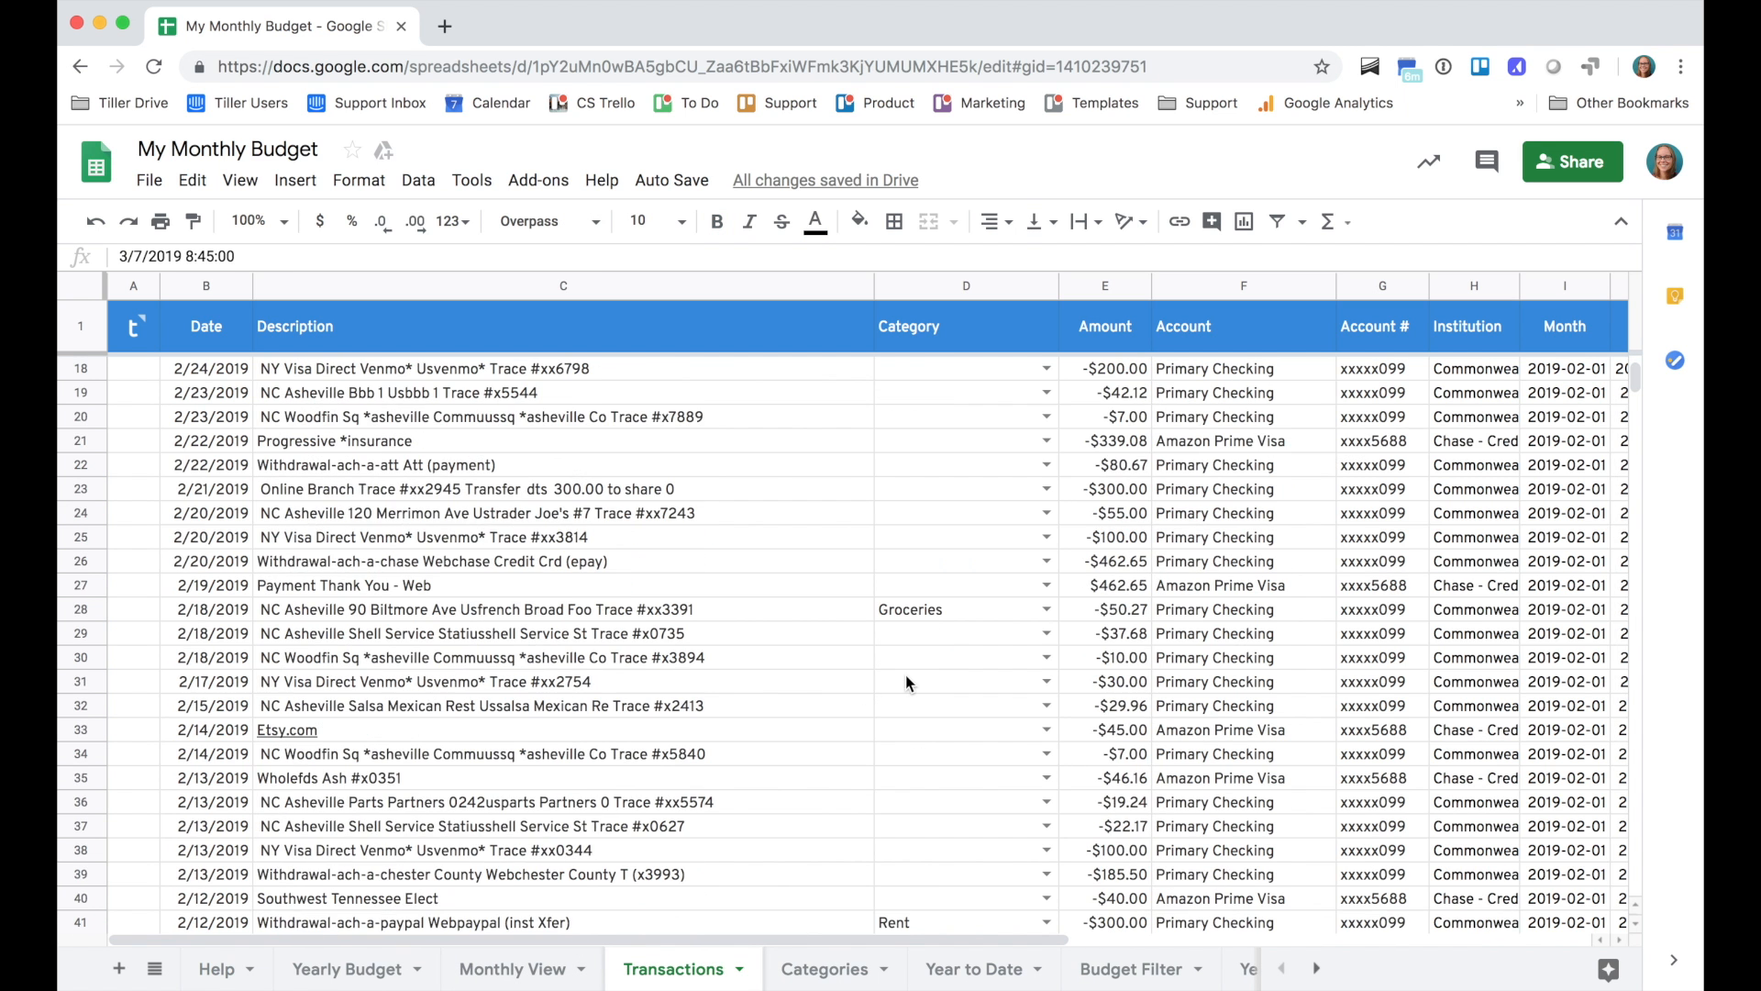
pyautogui.click(745, 802)
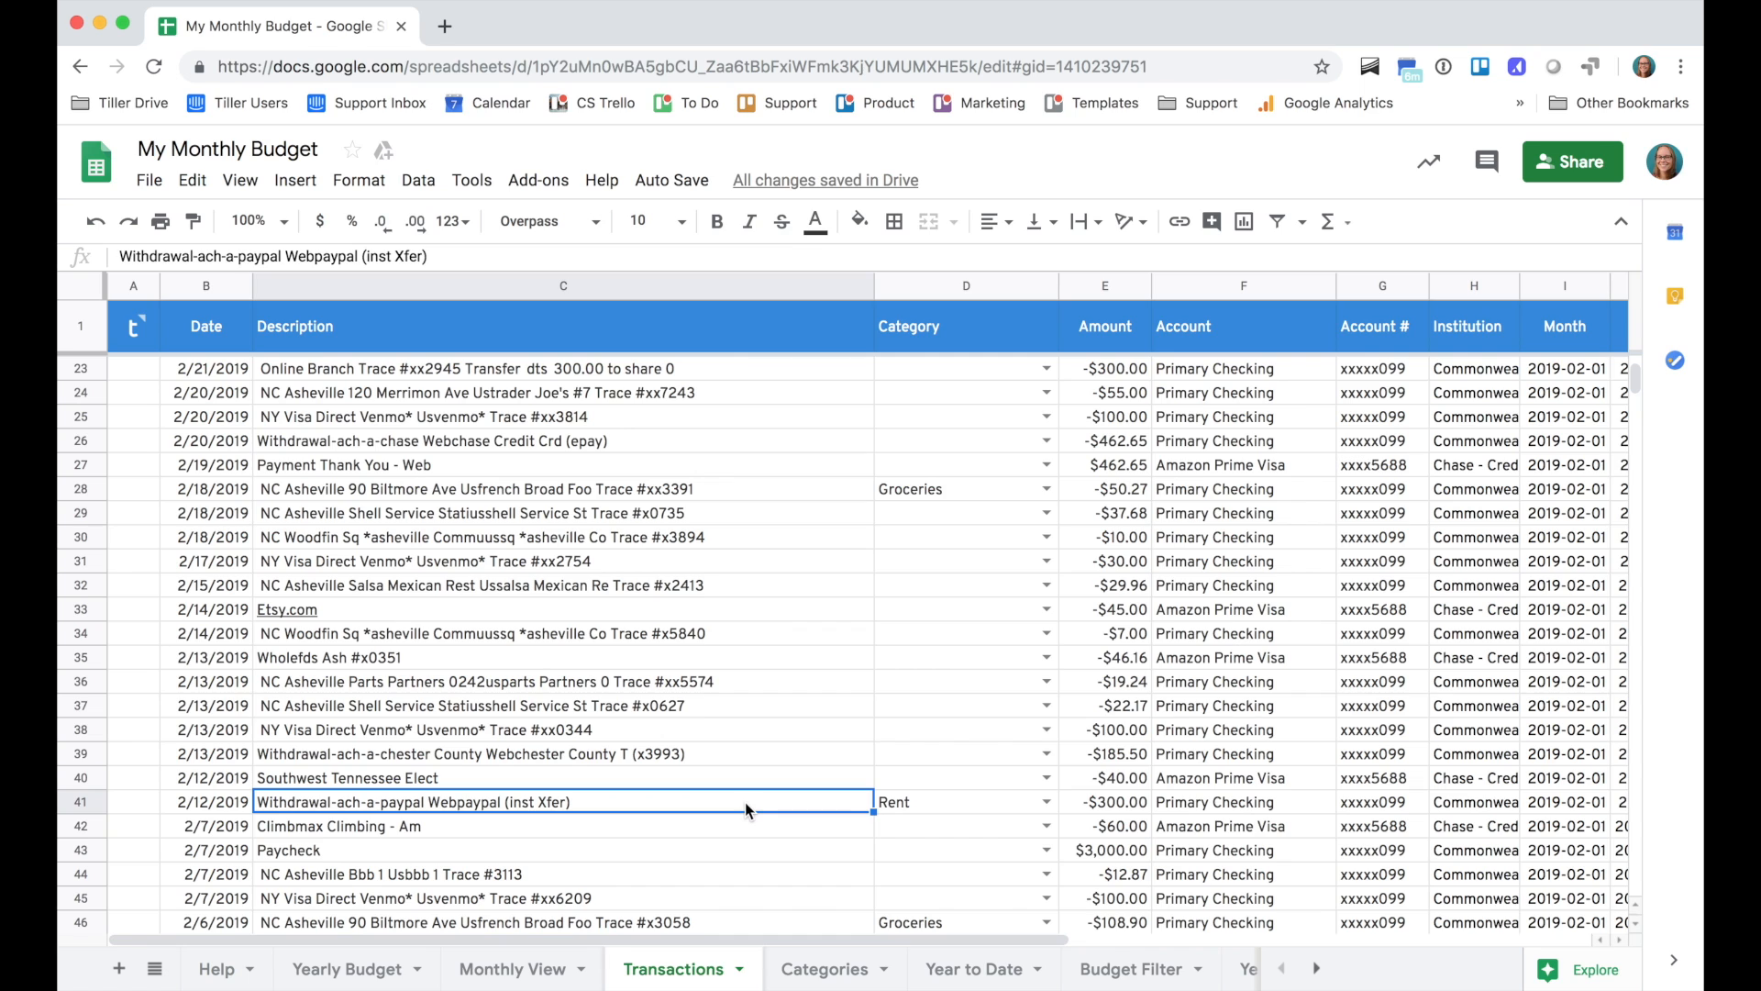
pyautogui.click(1108, 804)
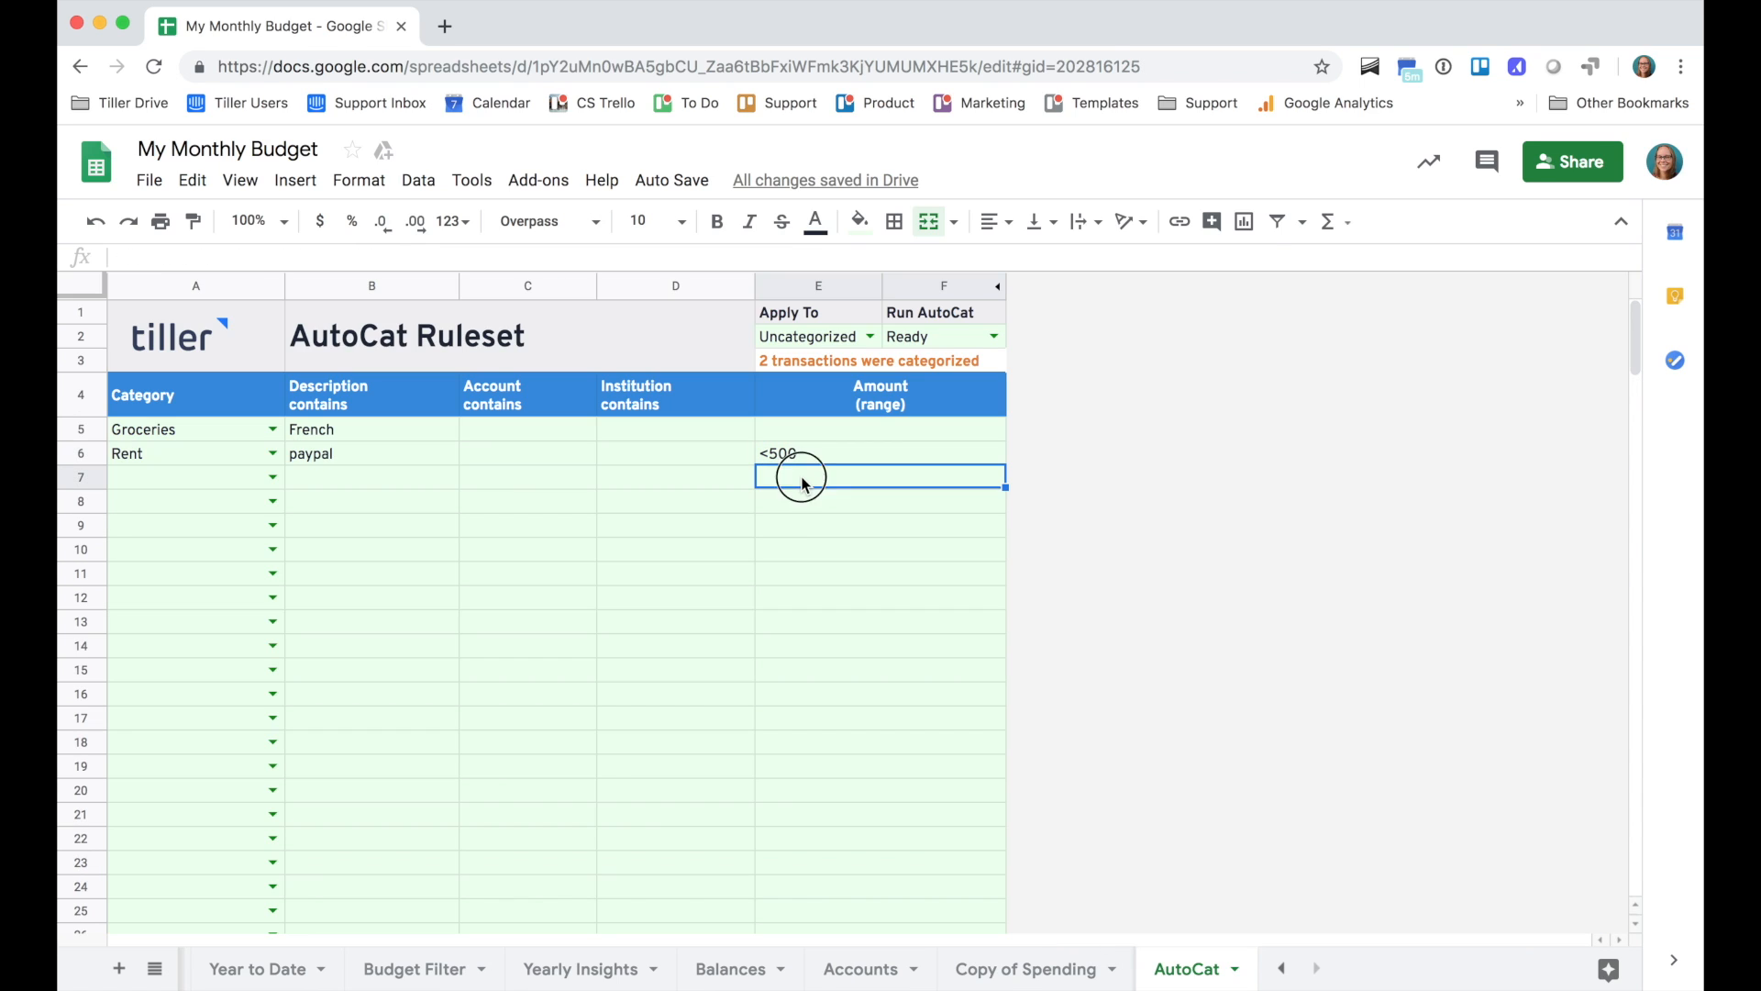
# Enter ">10 to <100" as the Amount range in row 7 of the AutoCat sheet
pyautogui.write('<')
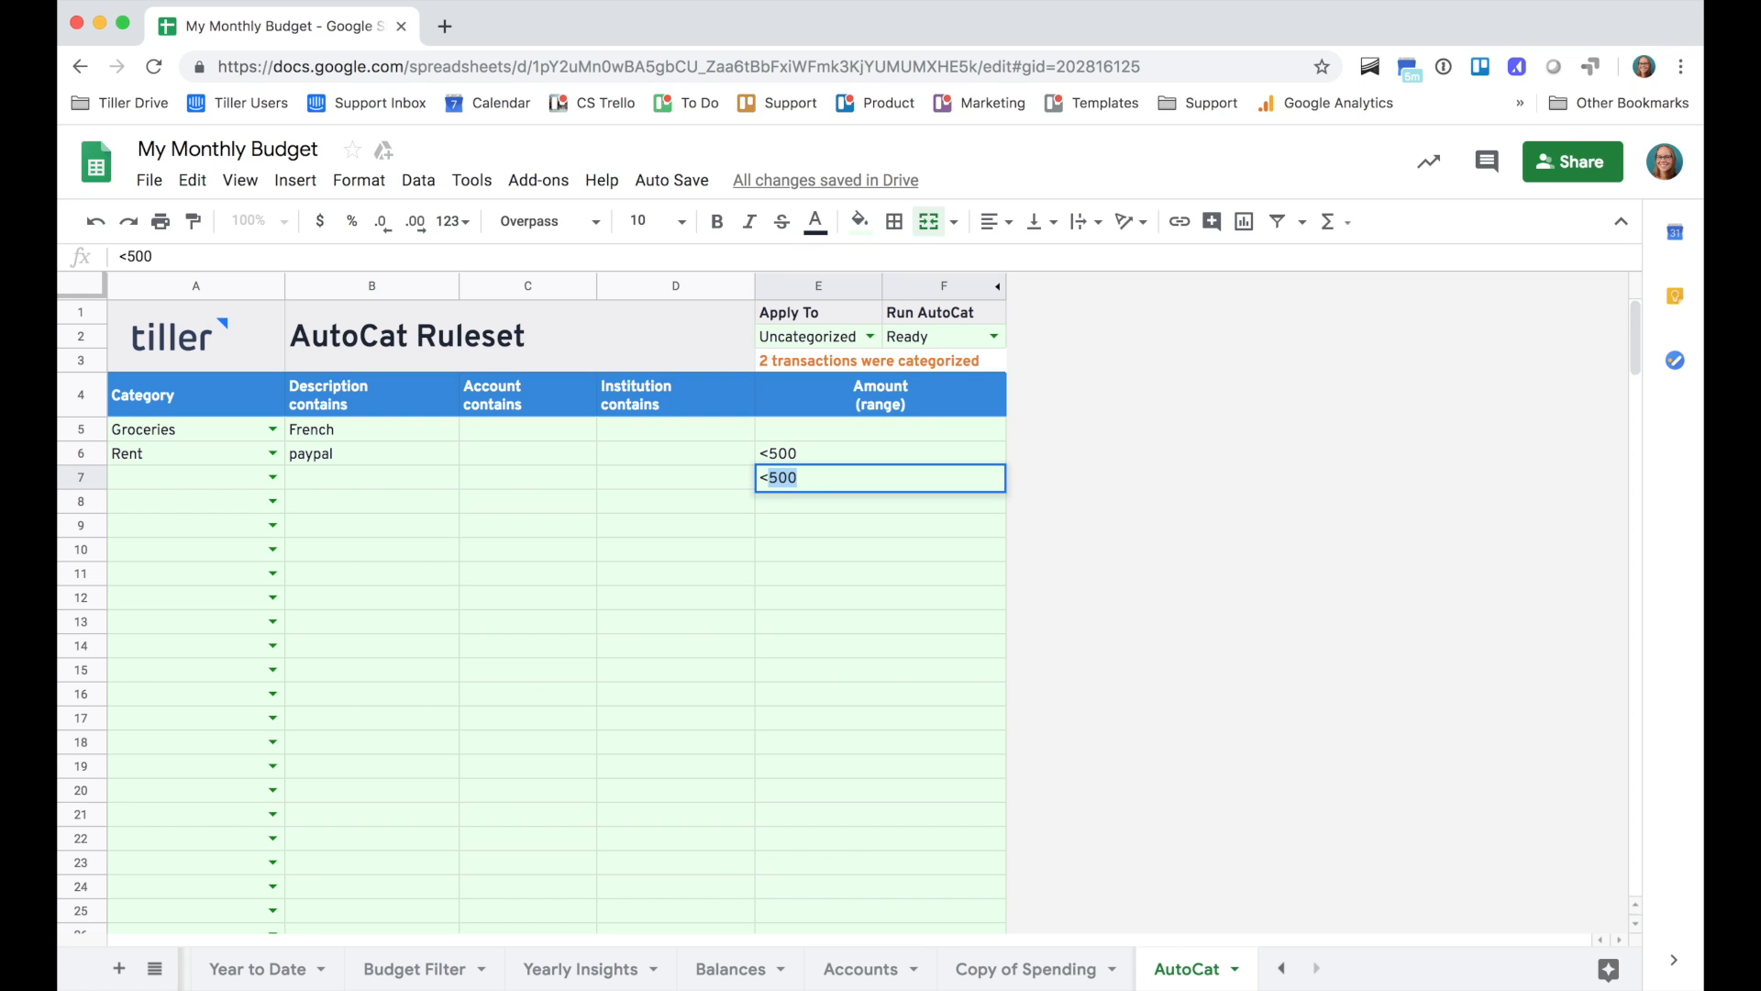
pyautogui.press('BackSpace')
pyautogui.press('BackSpace')
pyautogui.write('>10 to <100')
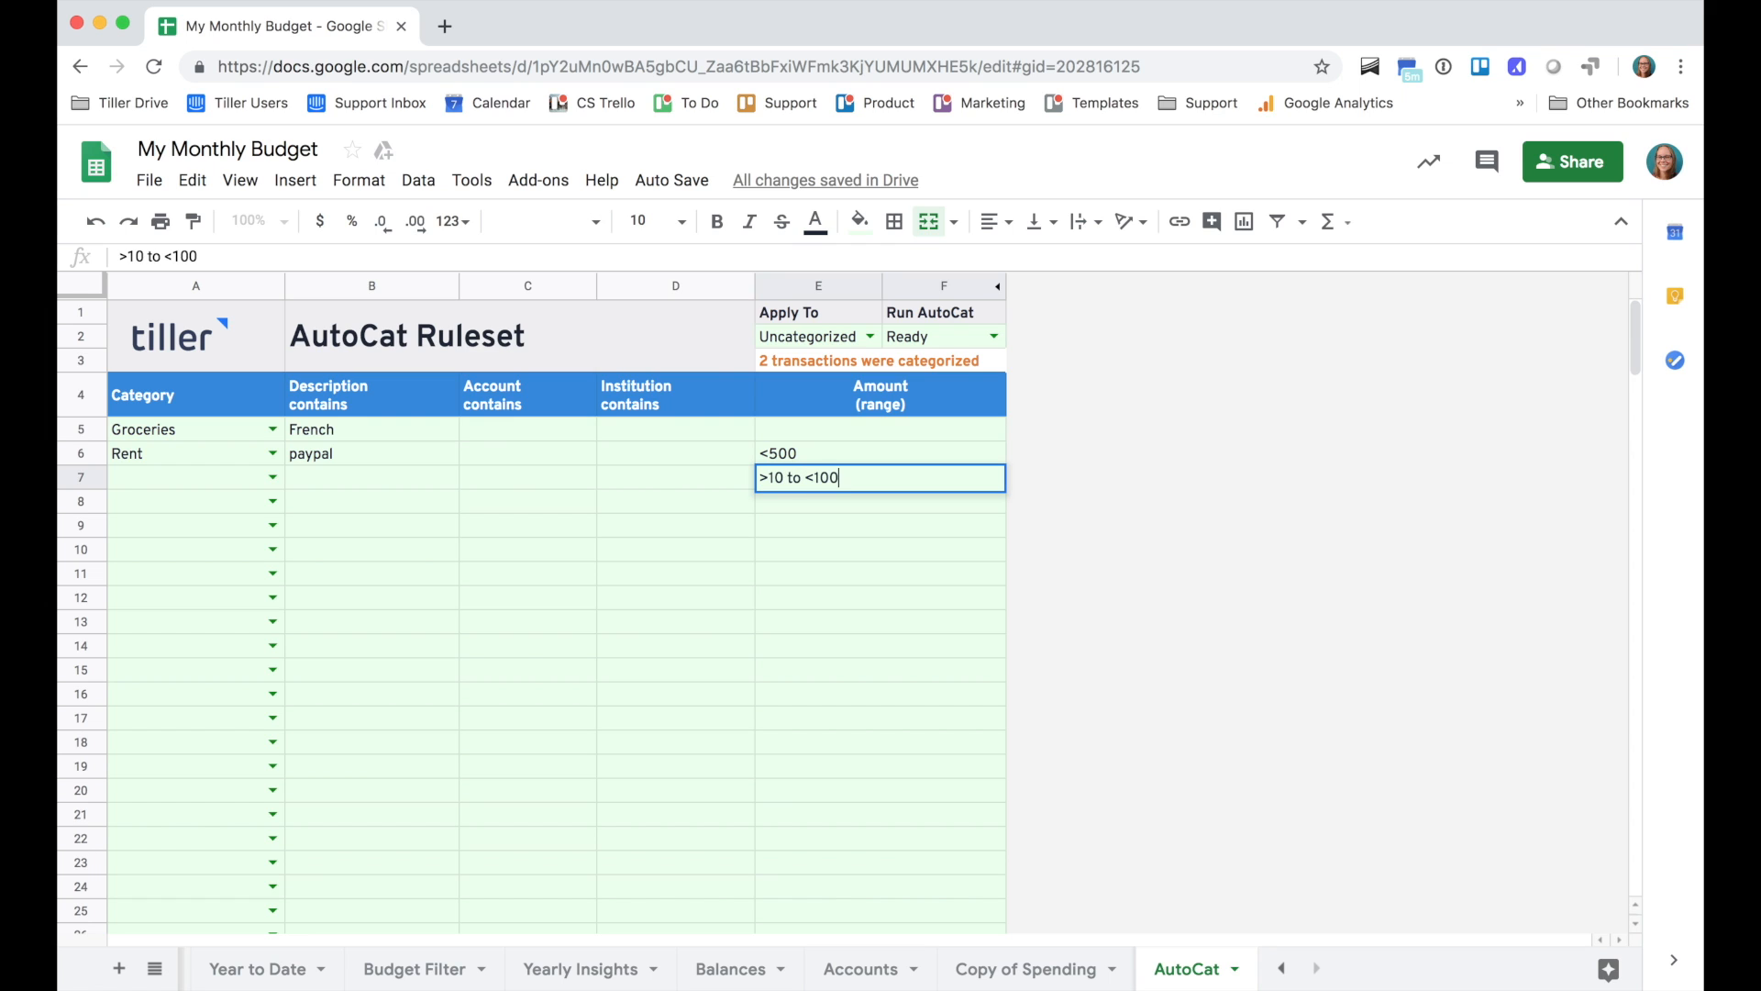
pyautogui.press('Return')
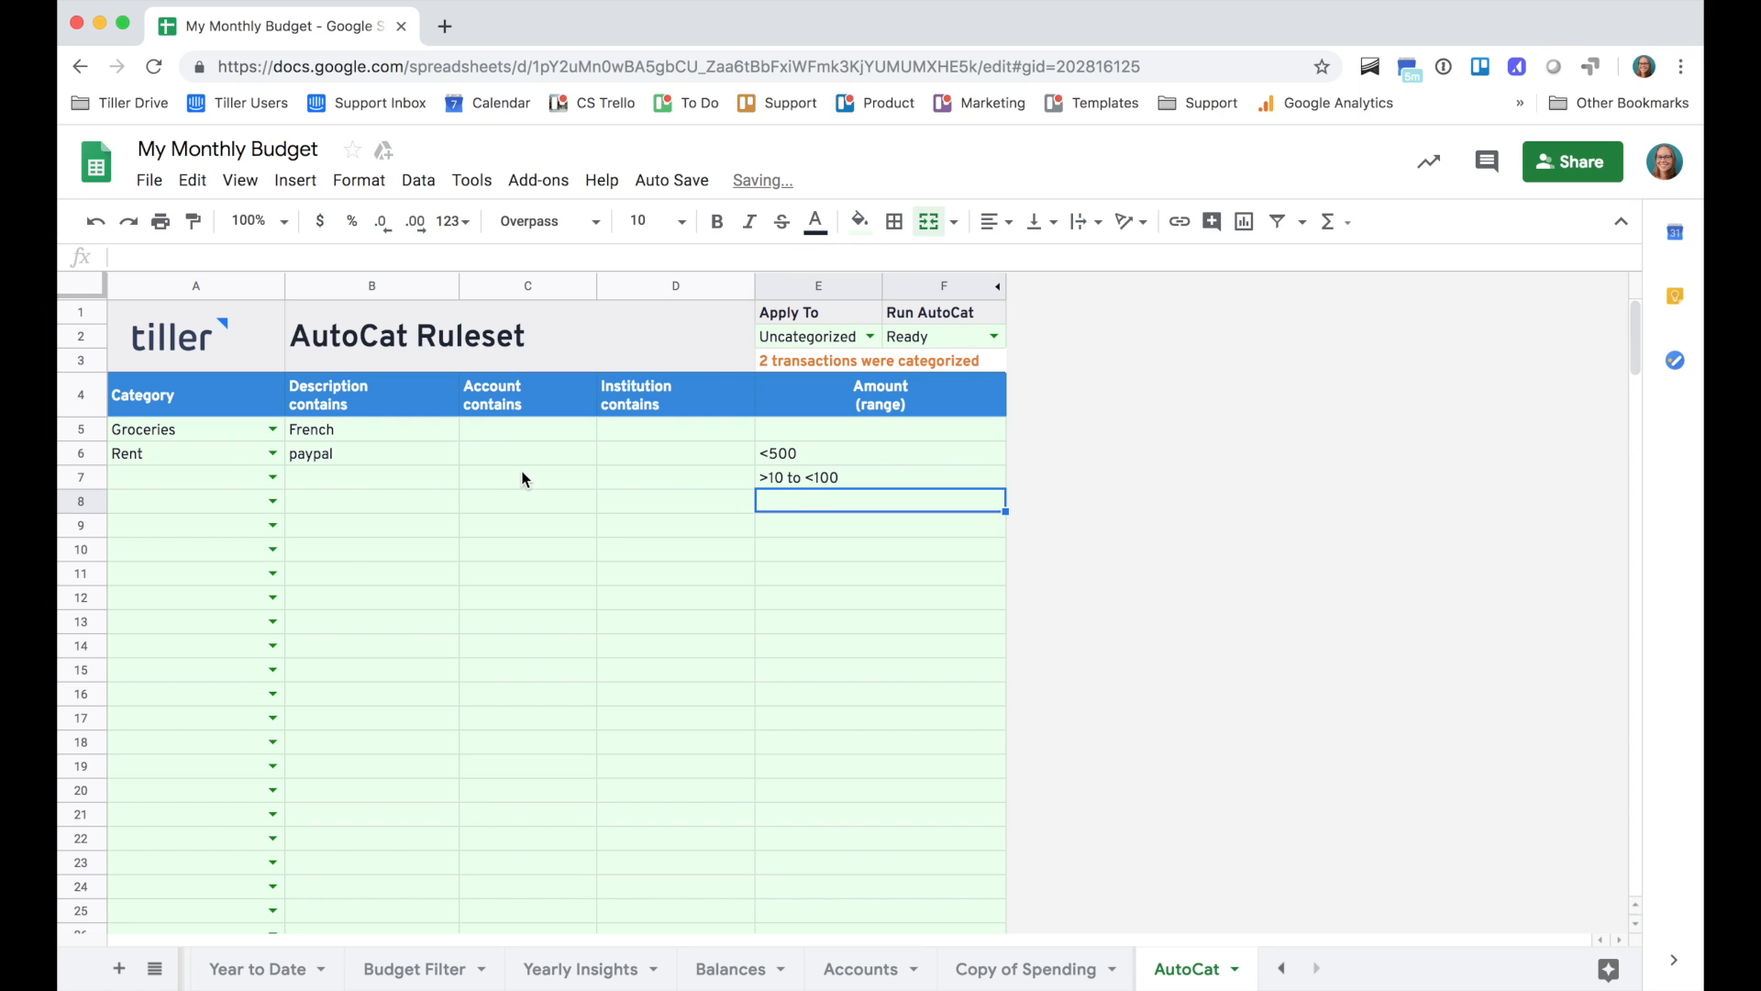
# Set the category of the rule in row 7 to Gas and its Description contains criterion to "shell"
pyautogui.click(273, 477)
pyautogui.write('ga')
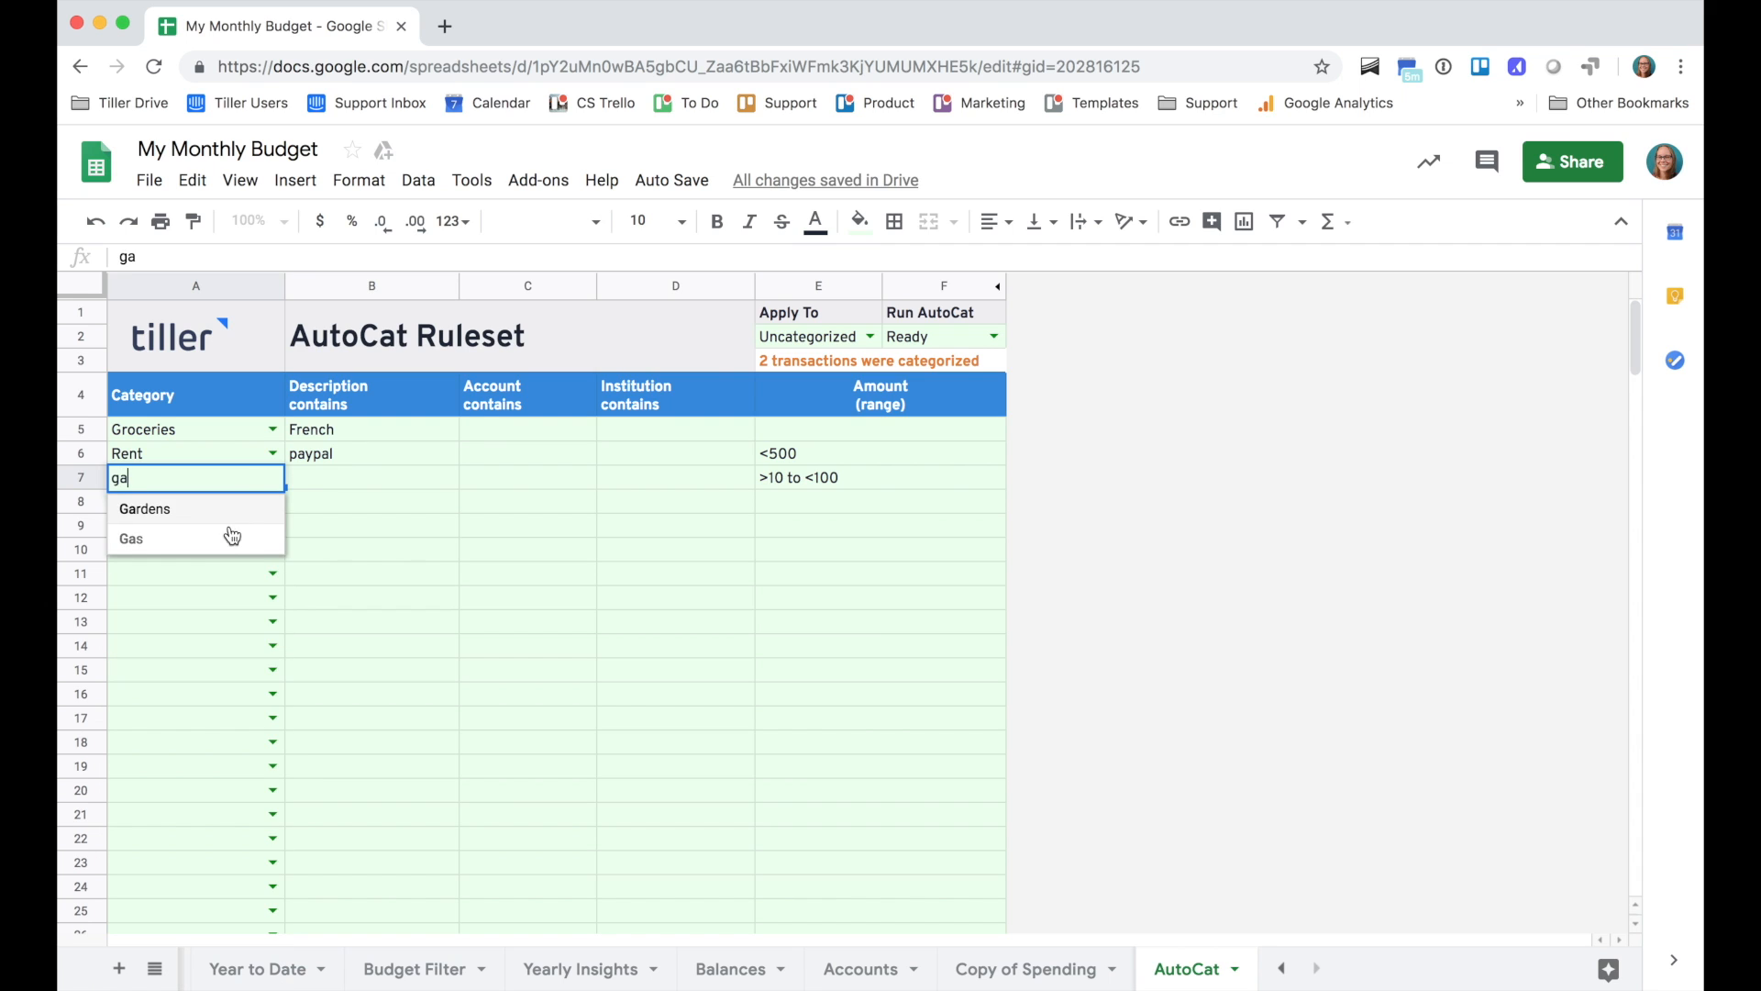
pyautogui.click(204, 543)
pyautogui.click(330, 484)
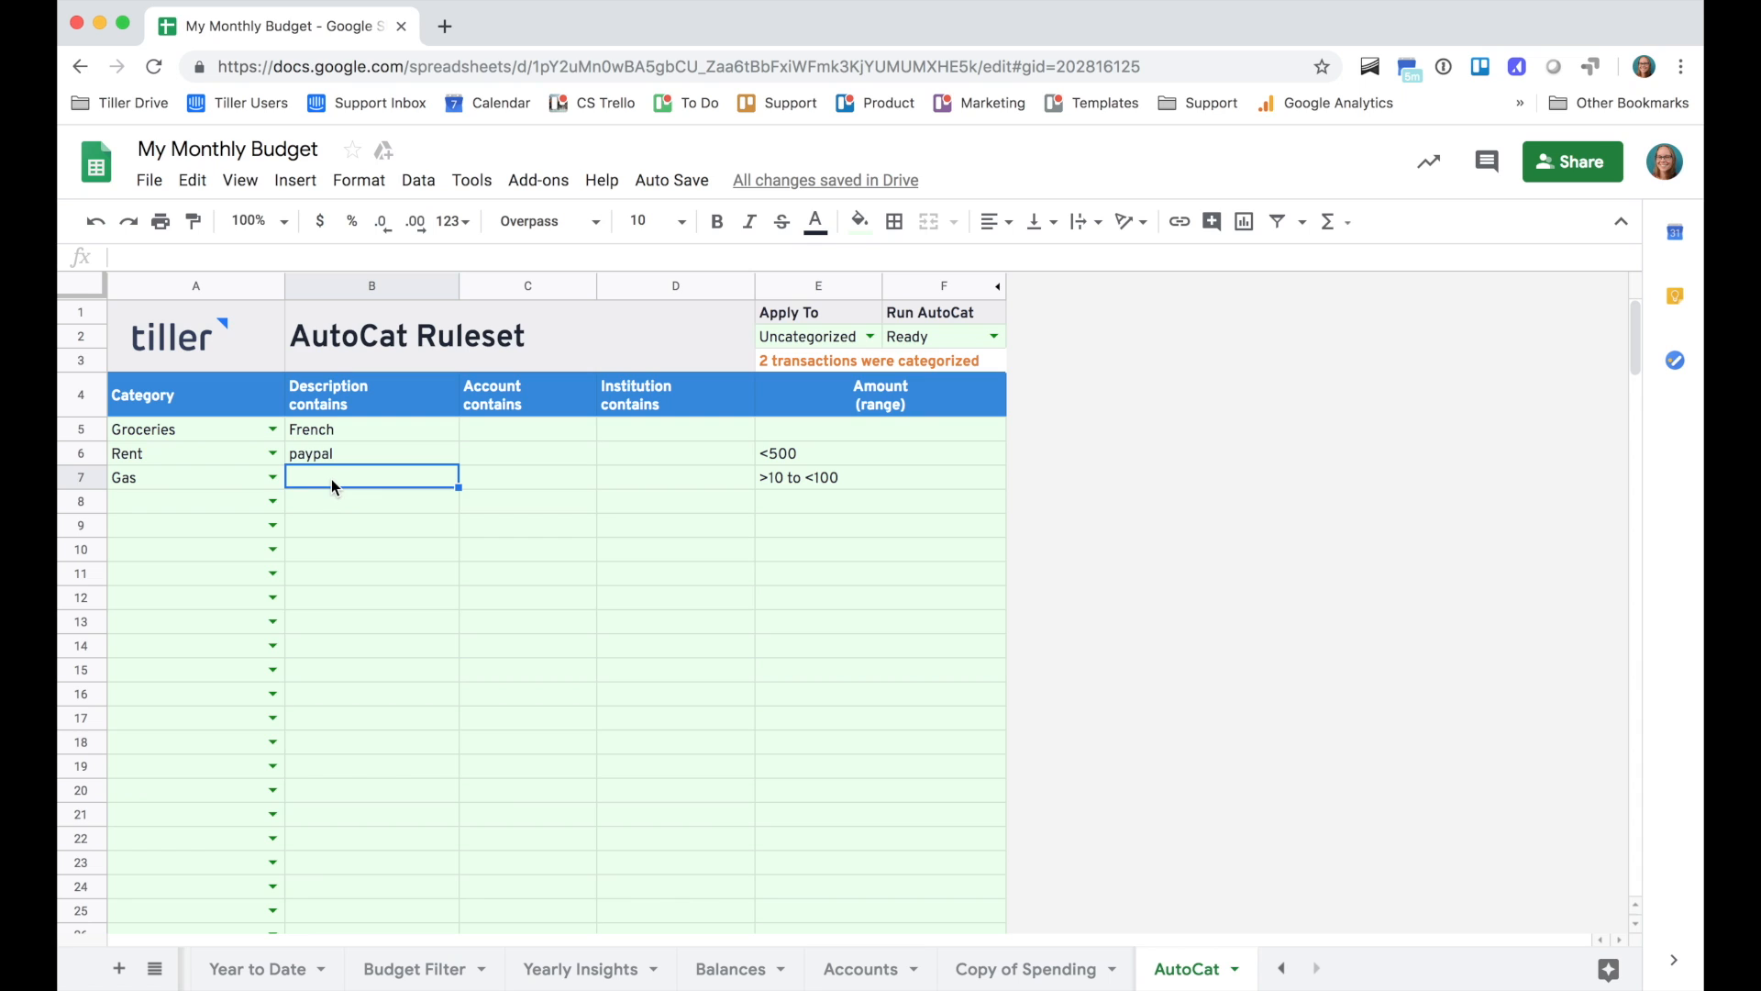
pyautogui.write('shell')
pyautogui.press('Return')
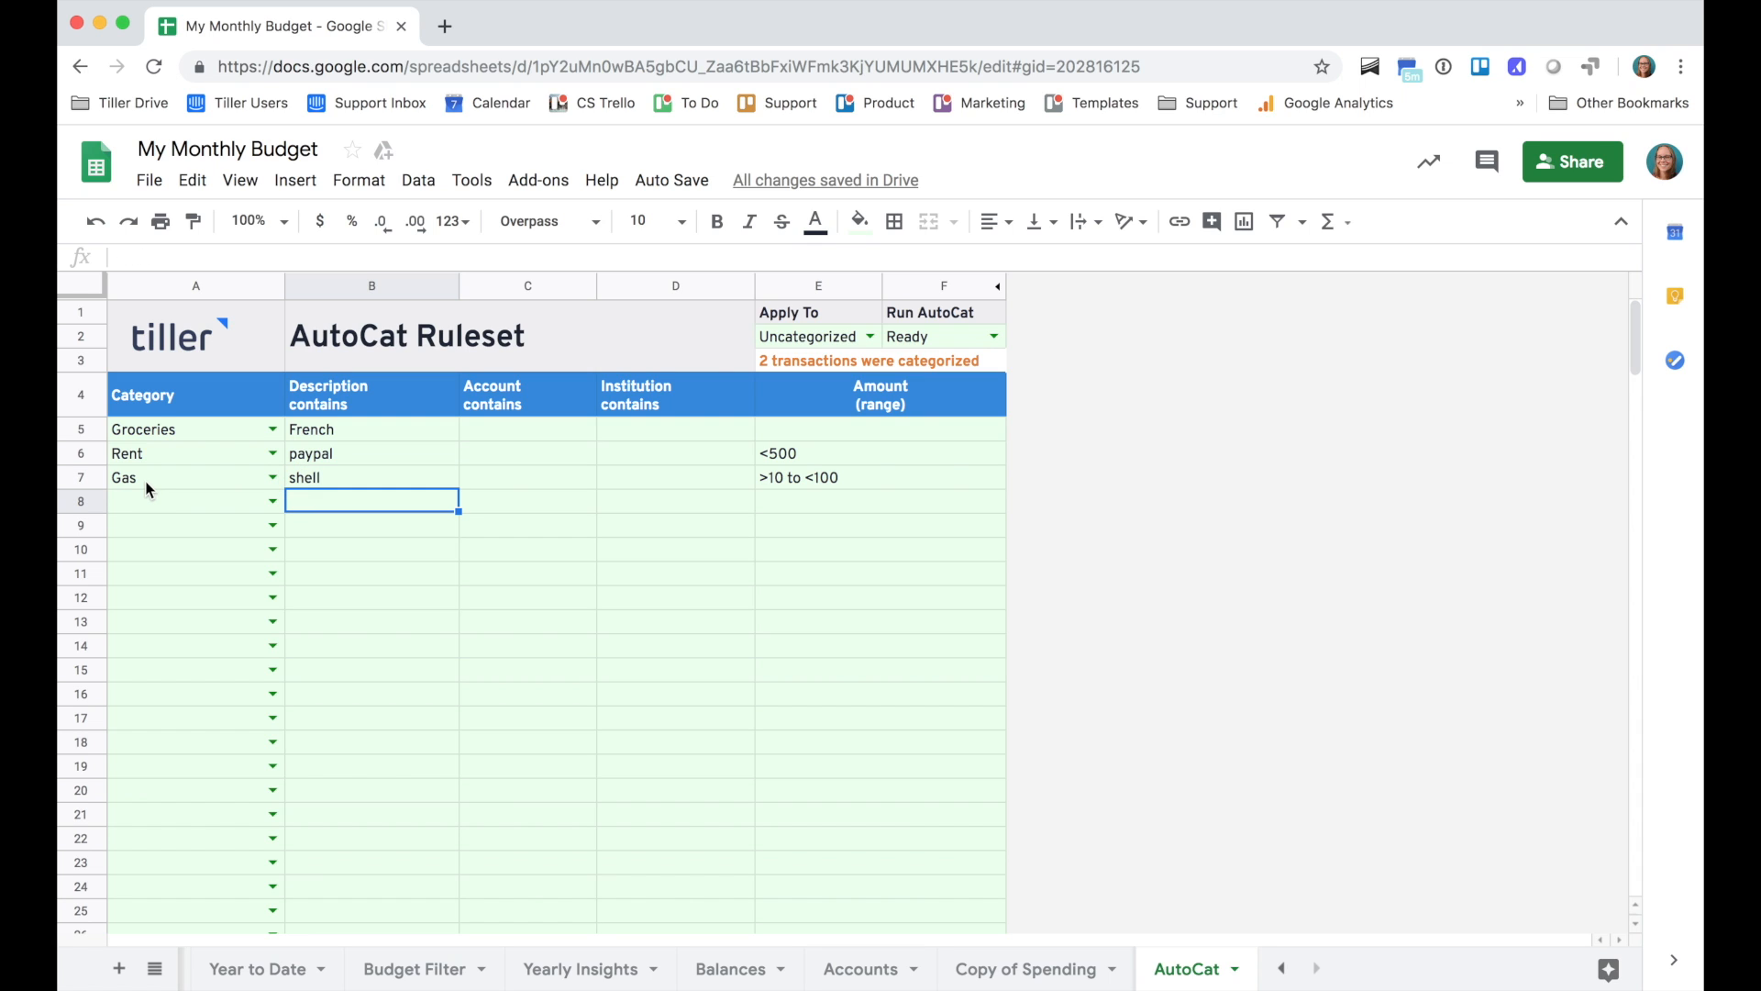
pyautogui.click(80, 429)
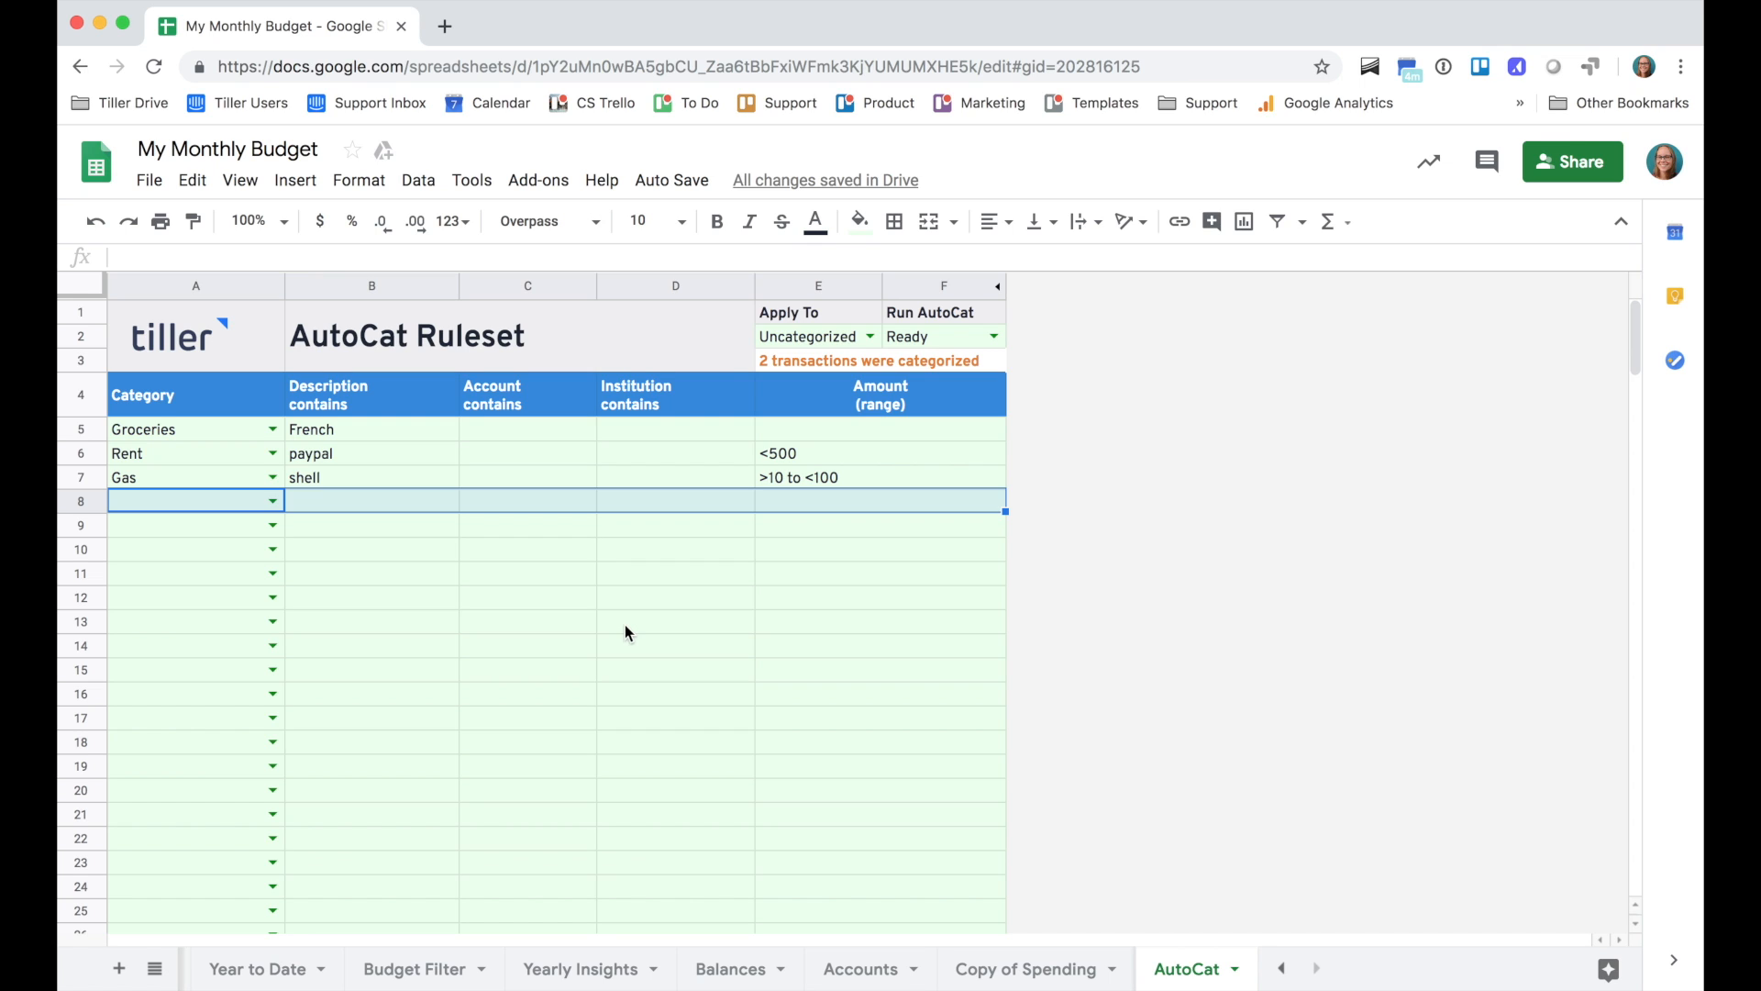
pyautogui.click(806, 481)
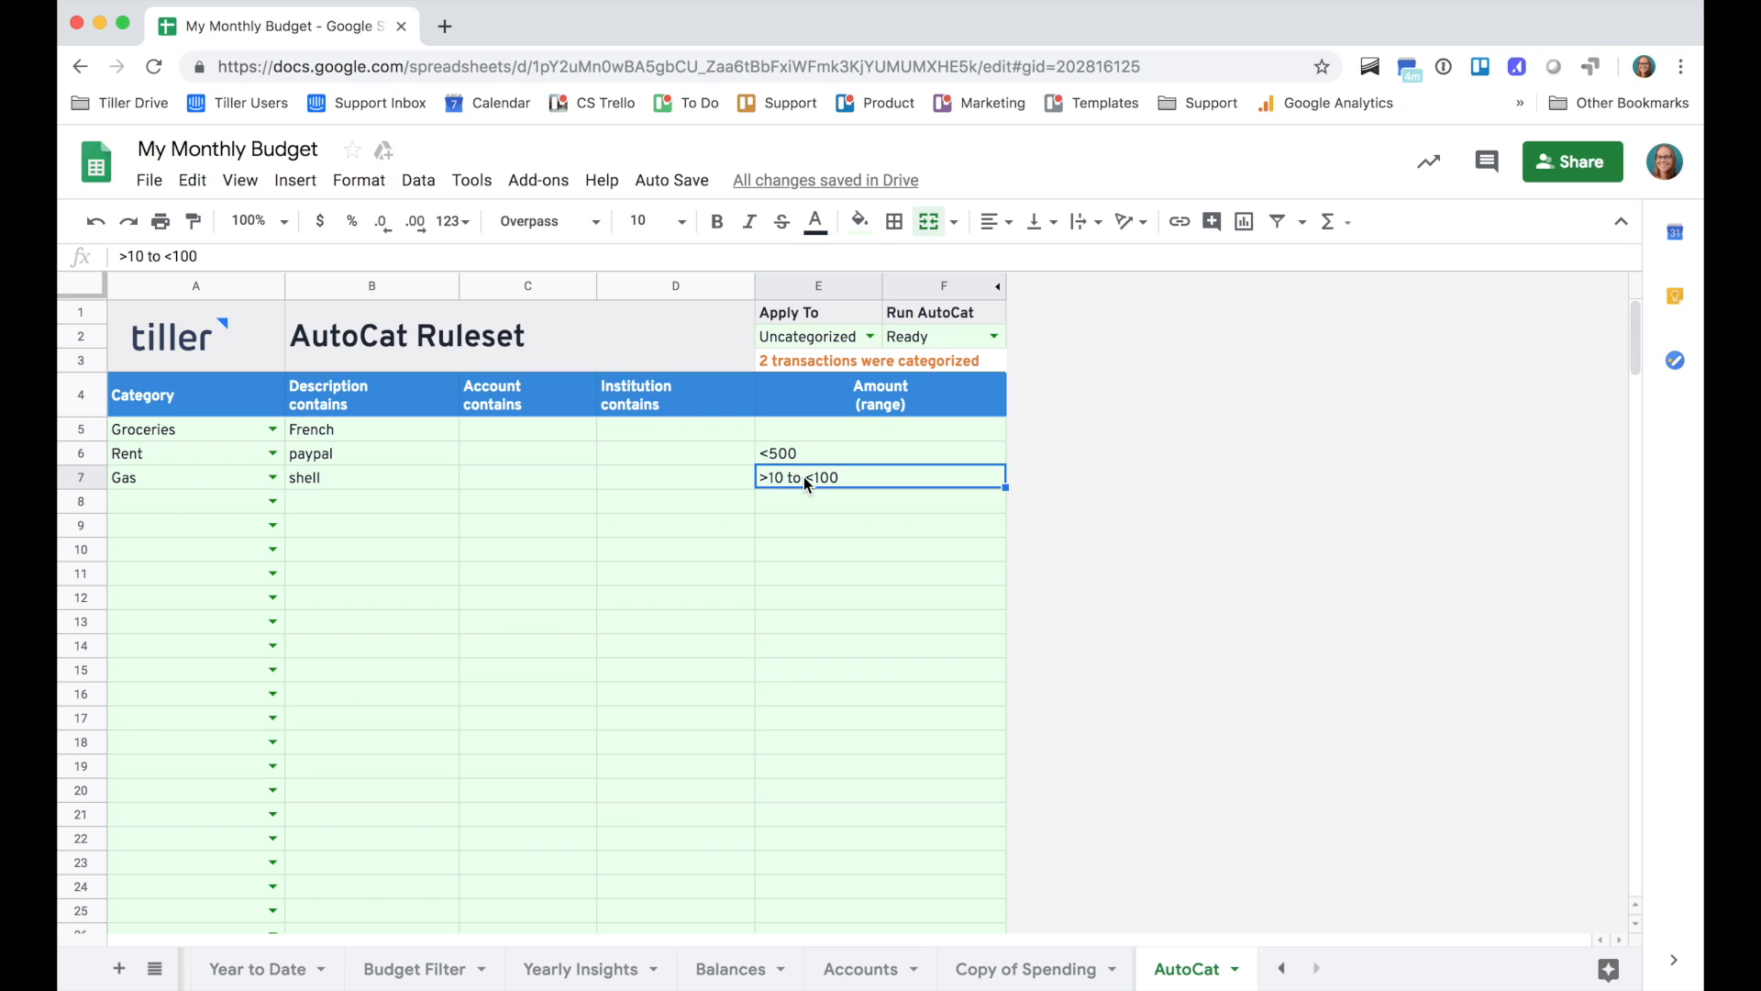